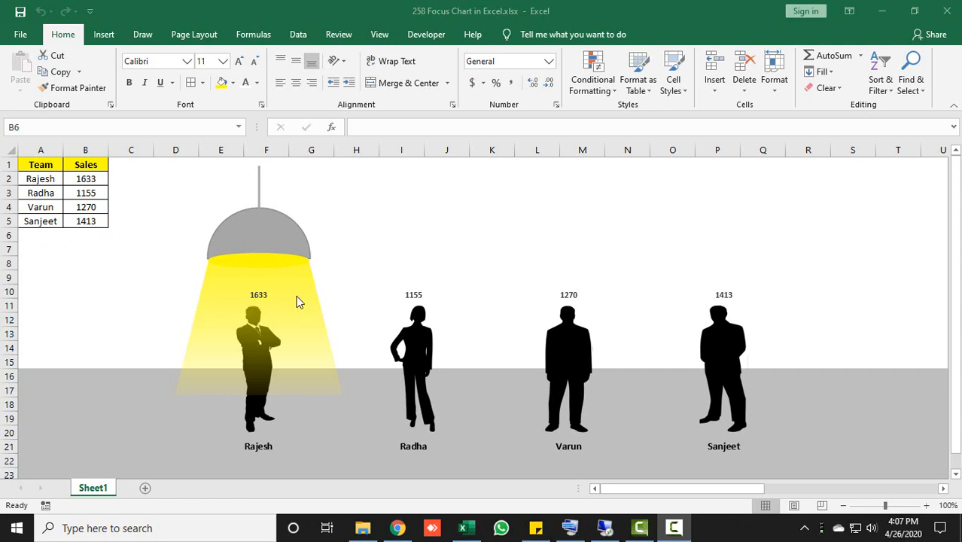
# - Recalculate the worksheet to refresh the random sales figures and see which team member the spotlight highlights
pyautogui.moveTo(277, 324)
pyautogui.doubleClick(86, 263)
pyautogui.click(86, 263)
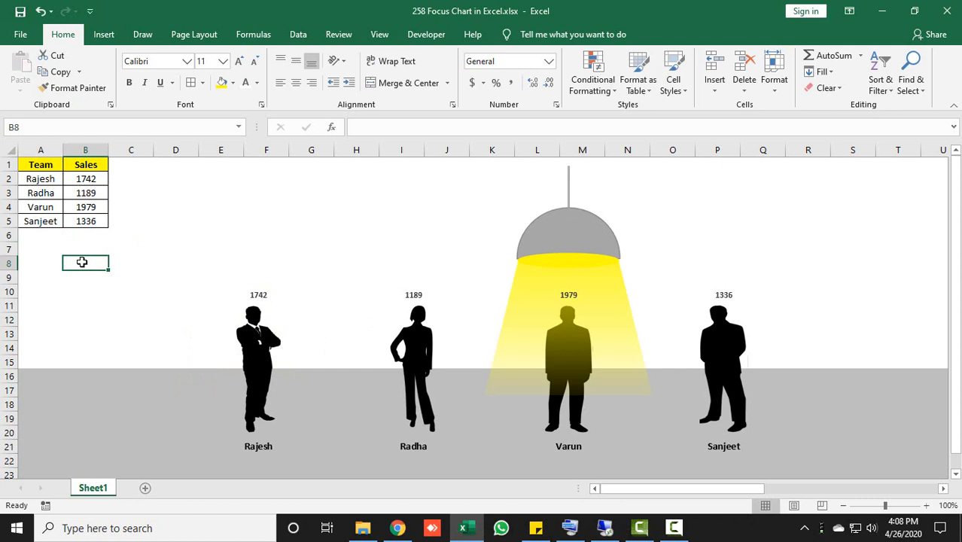
pyautogui.press('F9')
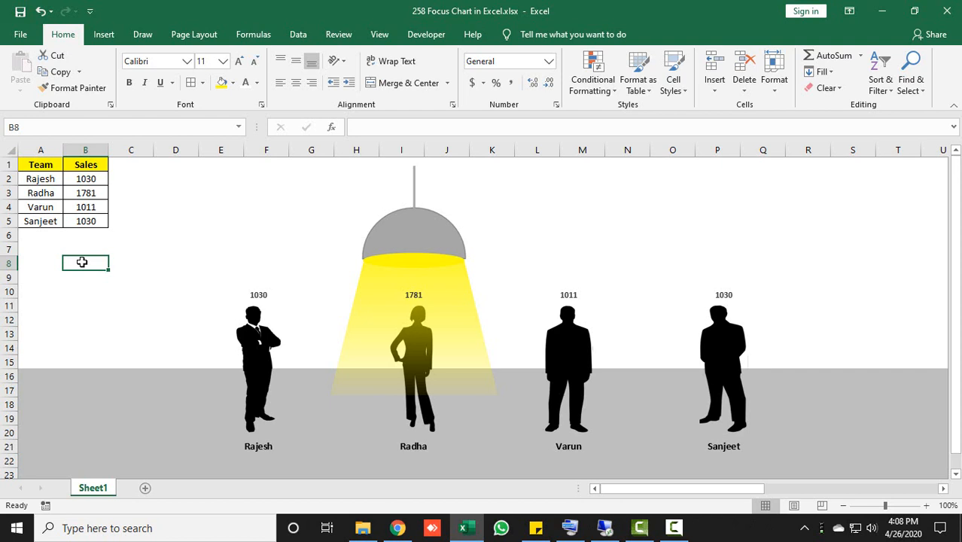
# - Copy the Team and Sales table (A1:B5) and paste it at cell A1 of a new worksheet
pyautogui.hotkey('ctrl', 'Up')
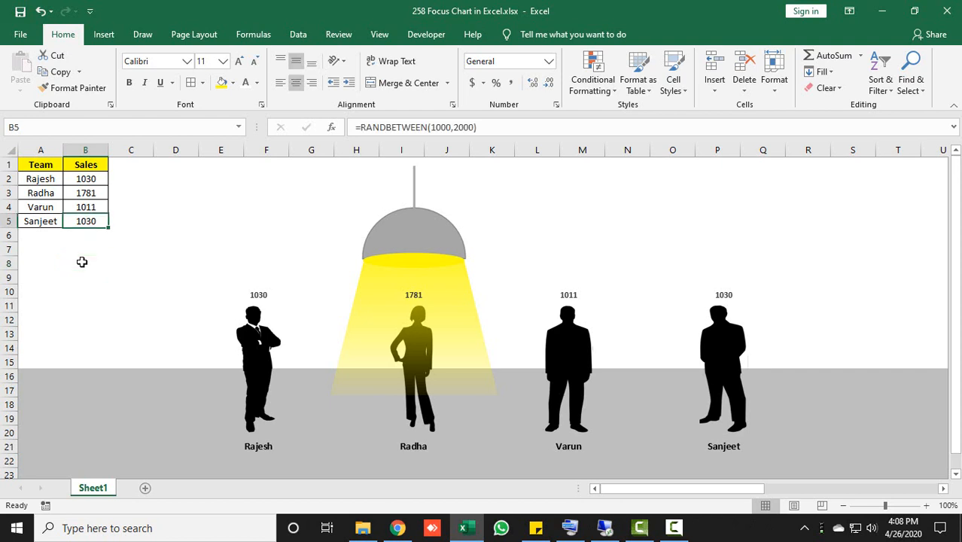
pyautogui.hotkey('ctrl', 'Up')
pyautogui.press('Left')
pyautogui.hotkey('shift', 'Right')
pyautogui.hotkey('shift', 'Right')
pyautogui.hotkey('shift', 'Right')
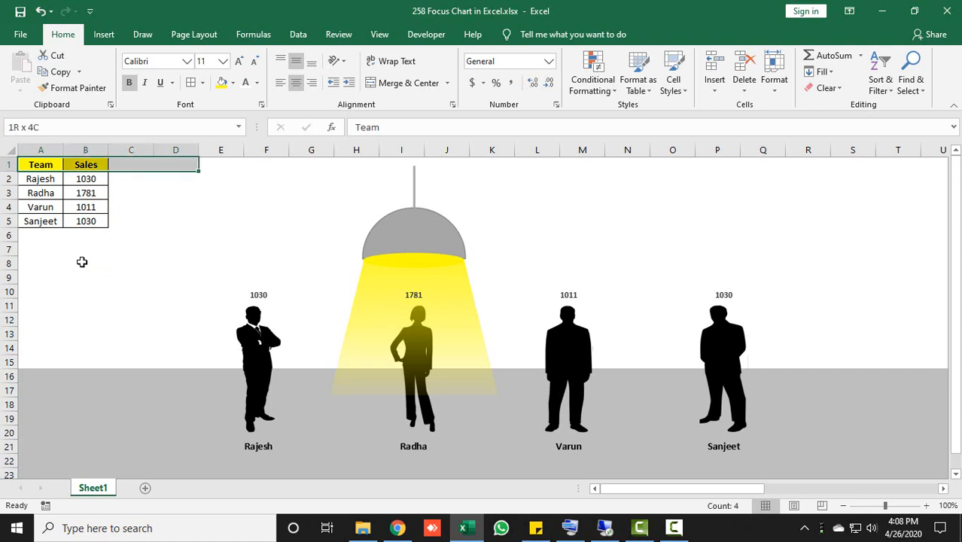
pyautogui.hotkey('ctrl', 'shift', 'Down')
pyautogui.hotkey('shift', 'Left')
pyautogui.hotkey('shift', 'Left')
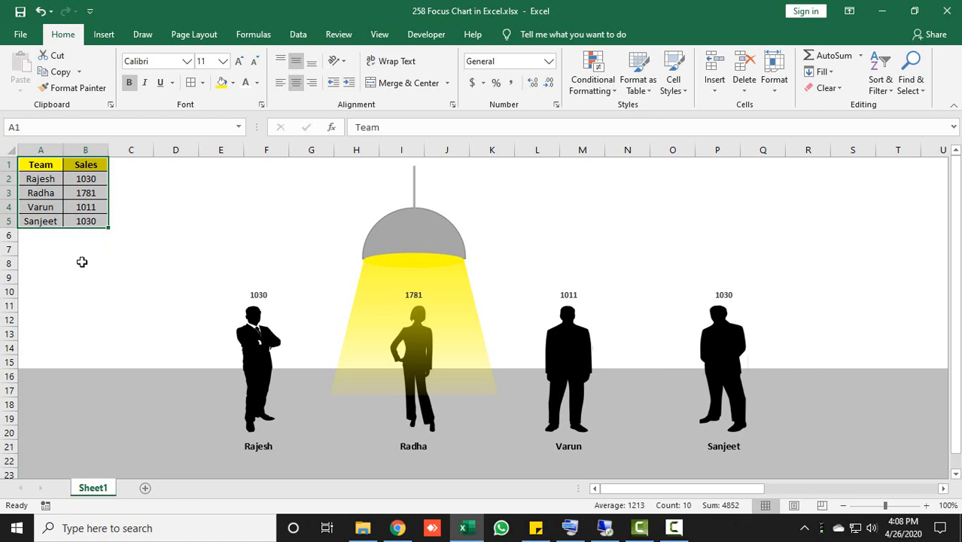
pyautogui.hotkey('ctrl', 'c')
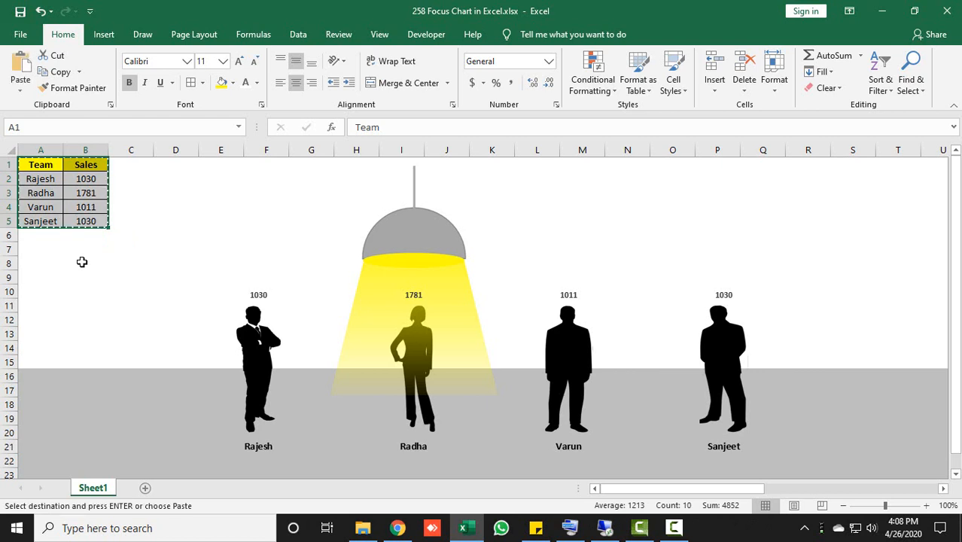
pyautogui.click(145, 489)
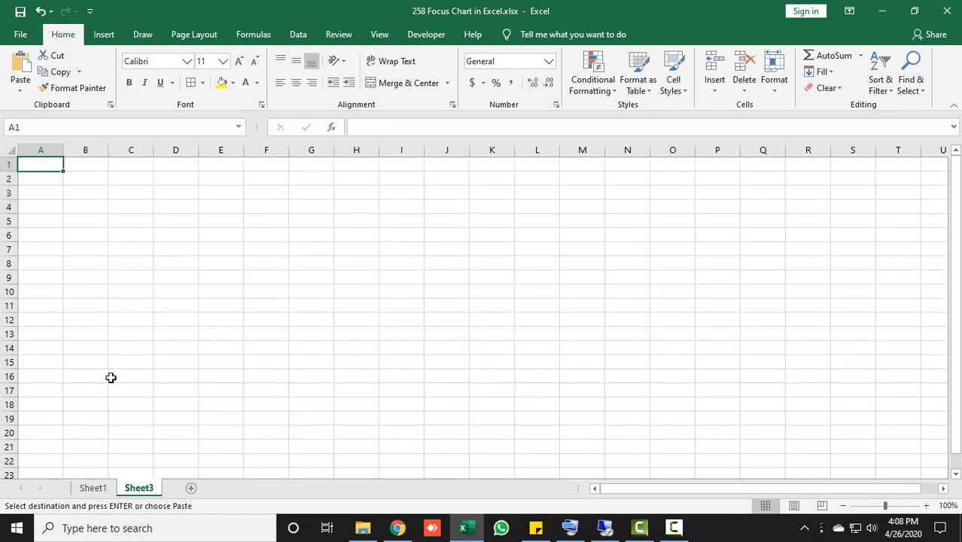
pyautogui.hotkey('ctrl', 'v')
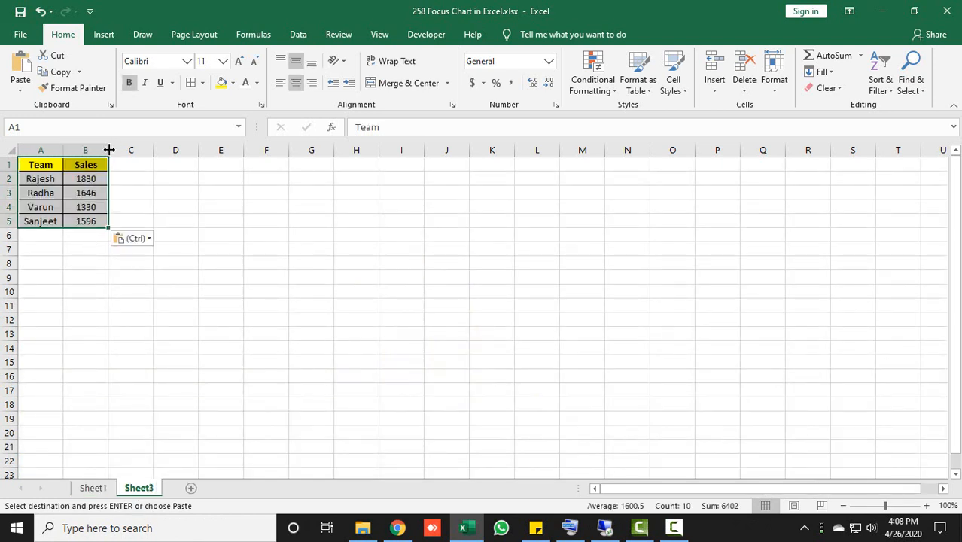
pyautogui.press('Escape')
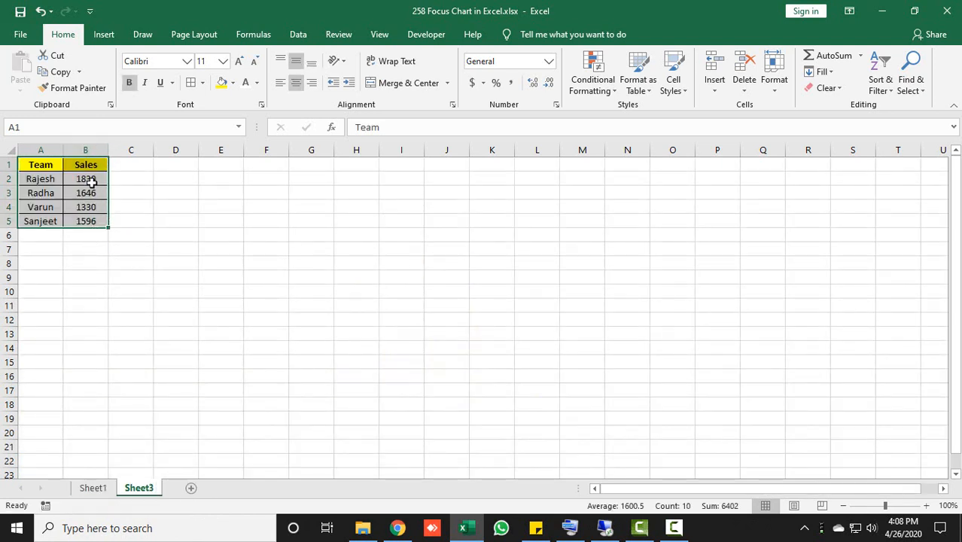
pyautogui.click(95, 182)
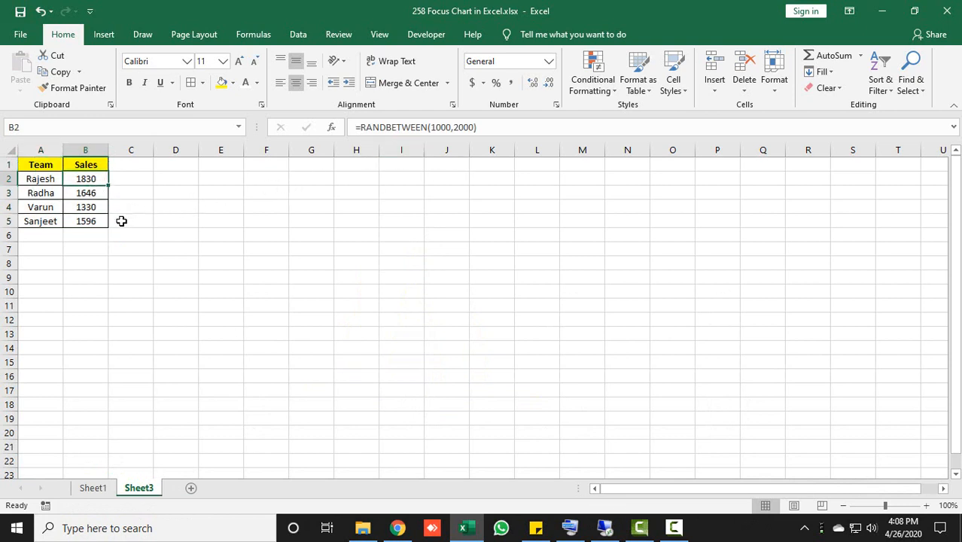
pyautogui.click(97, 487)
pyautogui.click(140, 488)
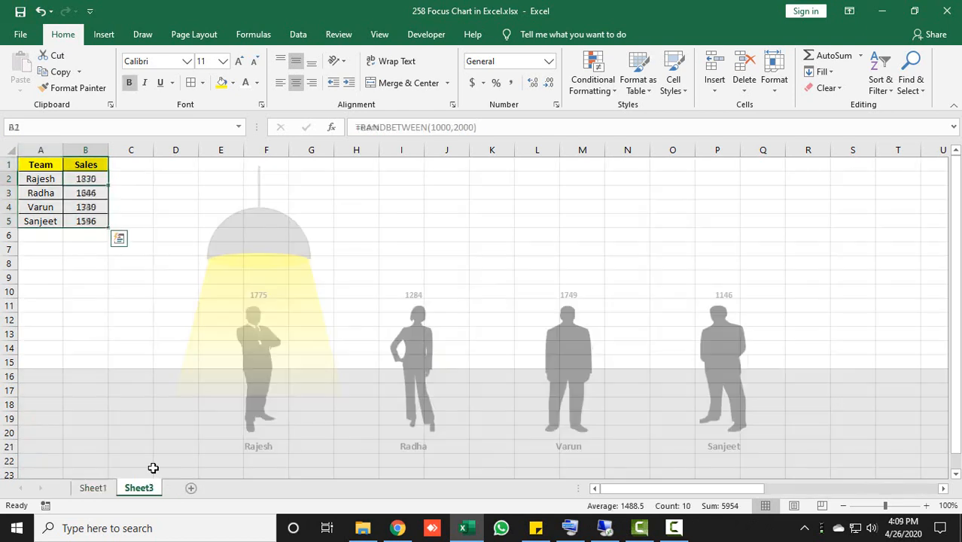
# - Enter the header "Image size" in cell C1, beside the Sales column
pyautogui.click(134, 164)
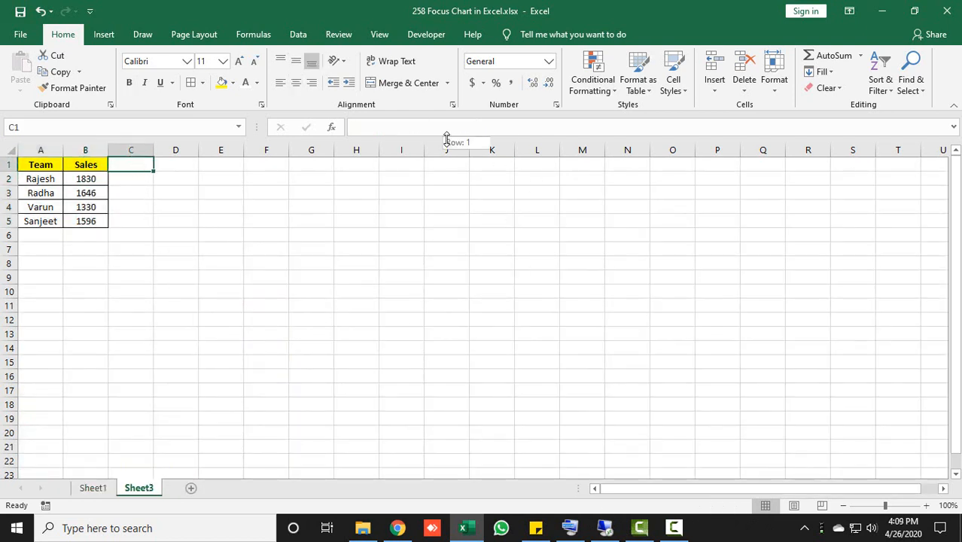
pyautogui.write('Image')
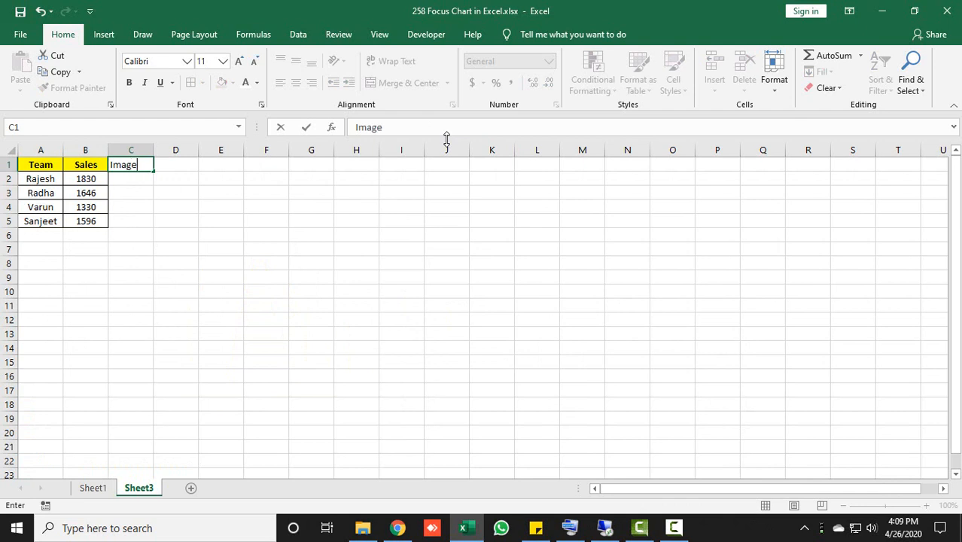
pyautogui.write(' size')
pyautogui.press('Return')
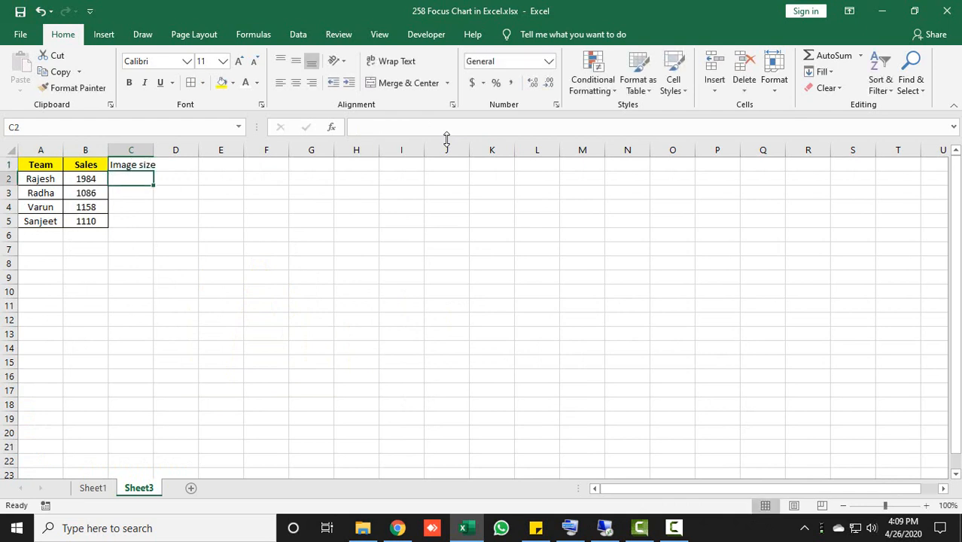
# - Fill the Image size cells C2:C5 with the value 5
pyautogui.write('5')
pyautogui.press('Return')
pyautogui.press('Up')
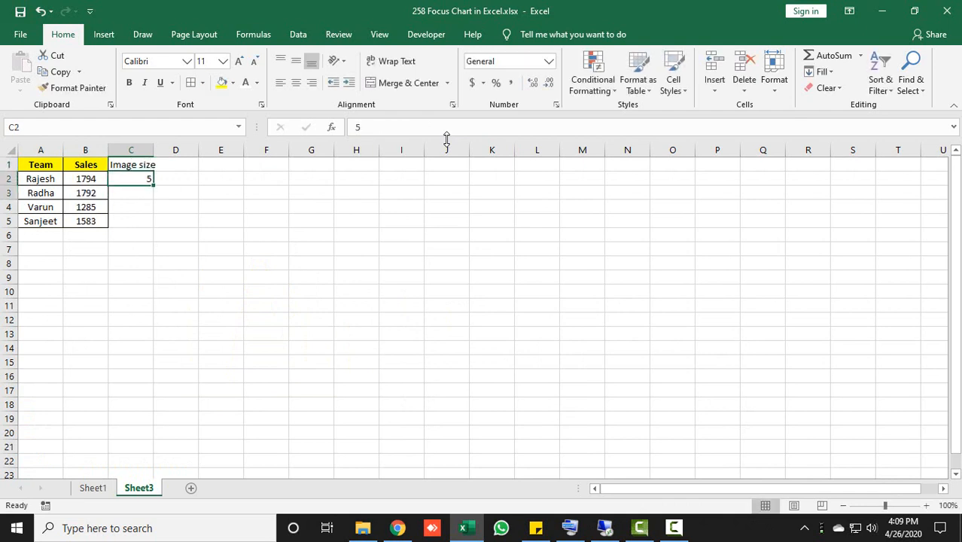
pyautogui.hotkey('shift', 'Down')
pyautogui.hotkey('shift', 'Down')
pyautogui.hotkey('shift', 'Down')
pyautogui.hotkey('ctrl', 'd')
# - Enter the header "Hanging light" in cell D1
pyautogui.press('Right')
pyautogui.press('Up')
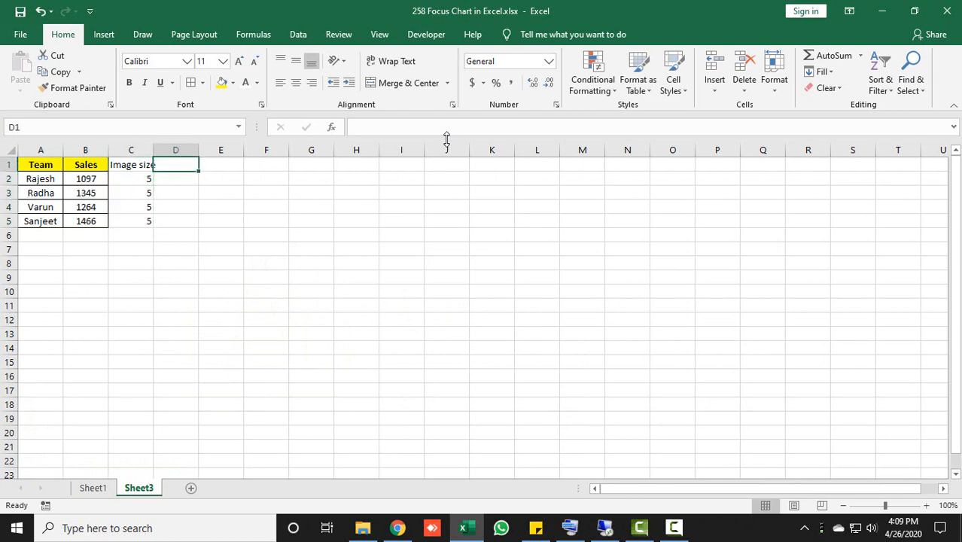
pyautogui.write('Hangim')
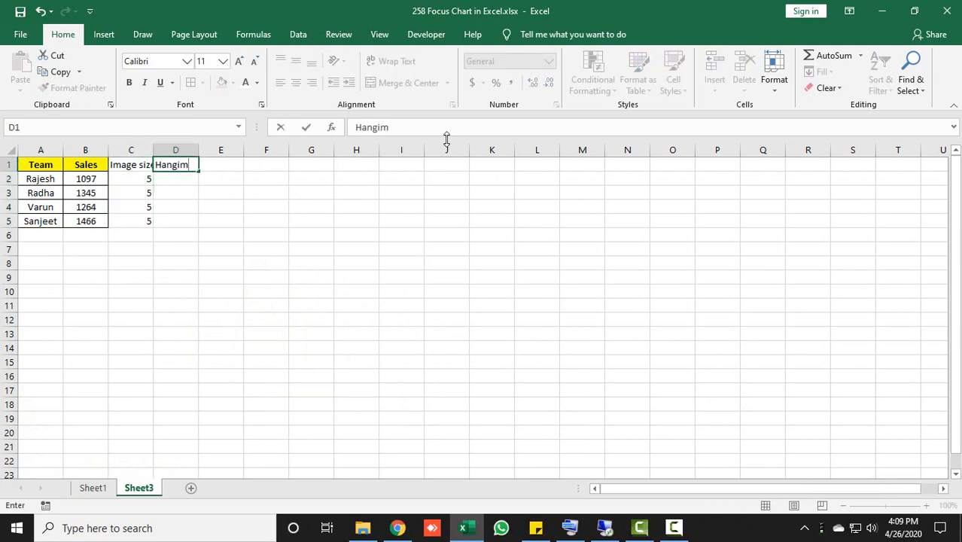
pyautogui.press('BackSpace')
pyautogui.write('ng light')
pyautogui.press('Return')
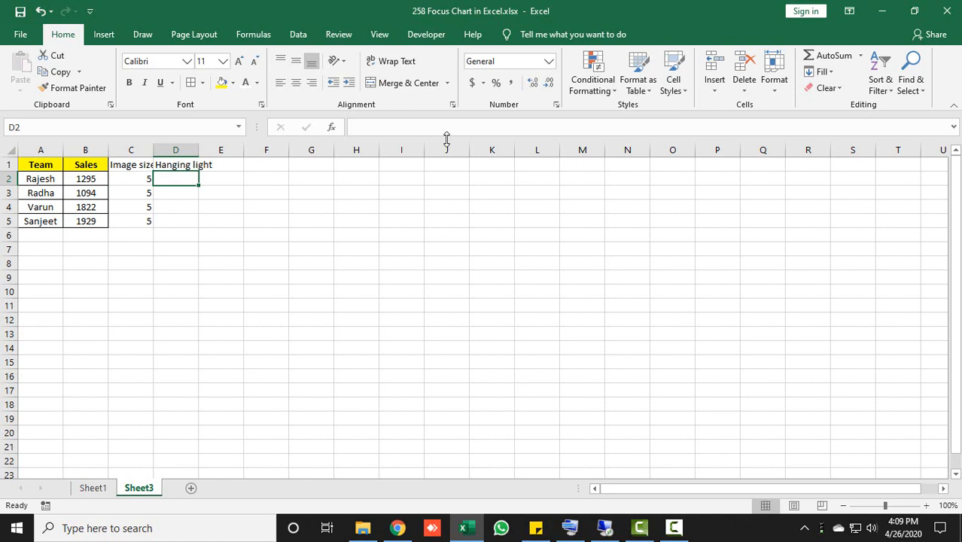
# - Enter the formula =IF(B2=MAX($B$2:$B$5),C2*130%,NA()) in cell D2 of the Hanging light column
pyautogui.write('=if')
pyautogui.press('Tab')
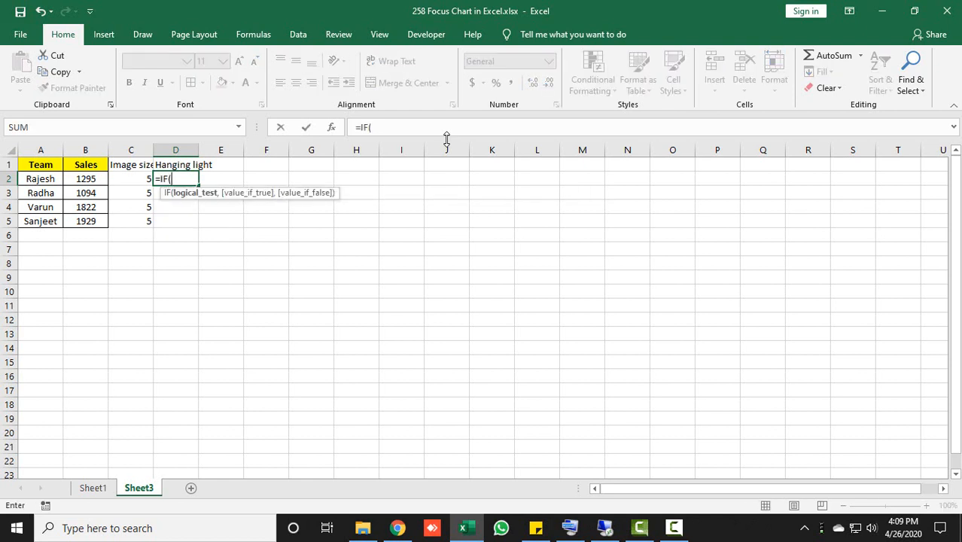
pyautogui.press('Left')
pyautogui.press('Left')
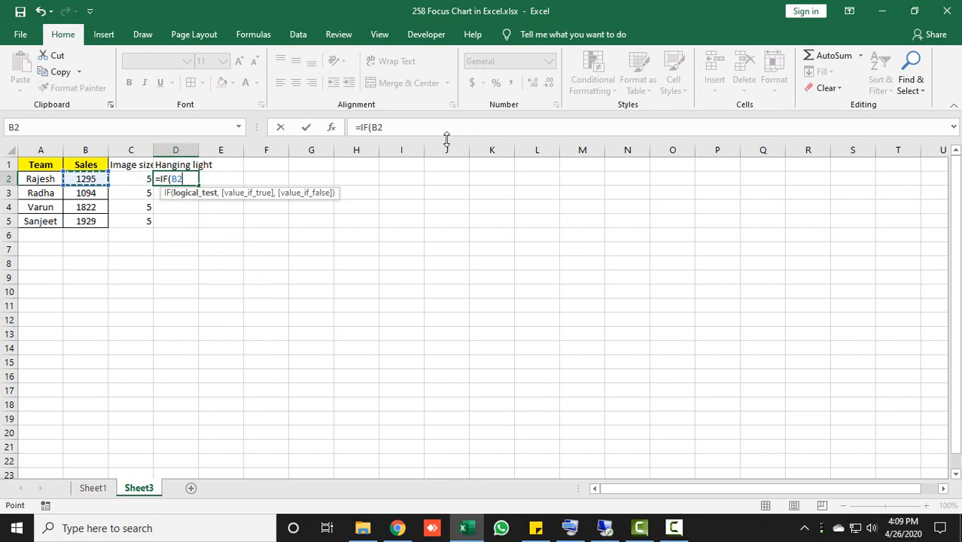
pyautogui.write('=ma')
pyautogui.press('Tab')
pyautogui.press('Left')
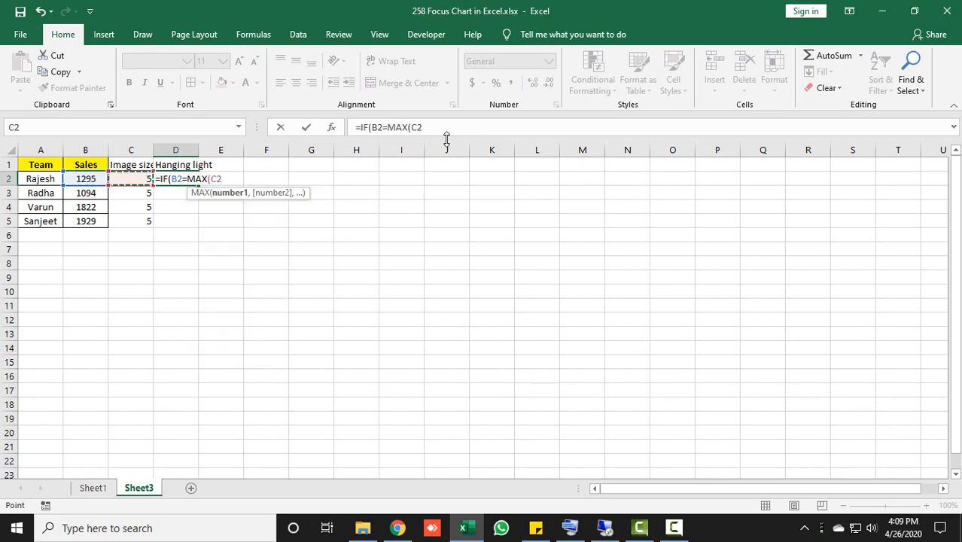
pyautogui.press('Left')
pyautogui.hotkey('shift', 'Down')
pyautogui.hotkey('shift', 'Down')
pyautogui.hotkey('shift', 'Down')
pyautogui.press('F4')
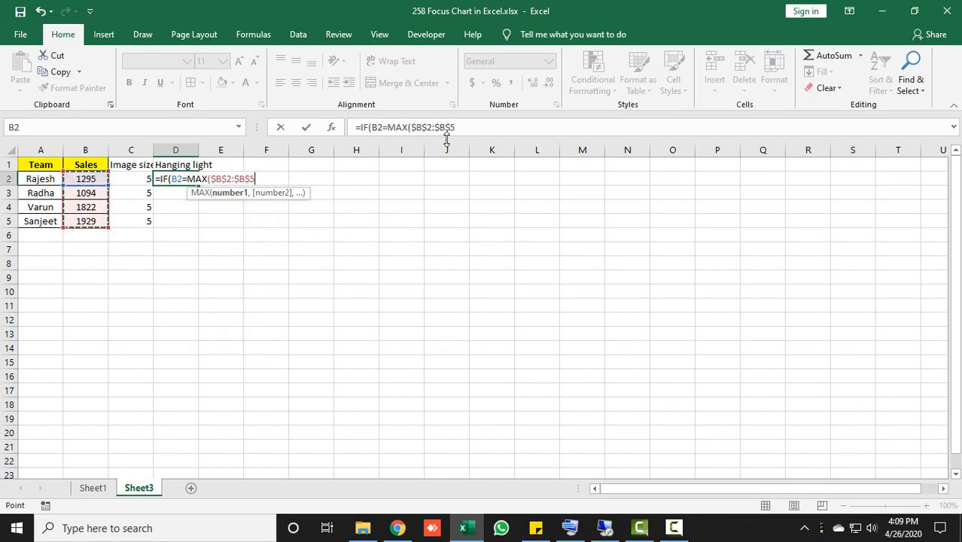
pyautogui.write('),')
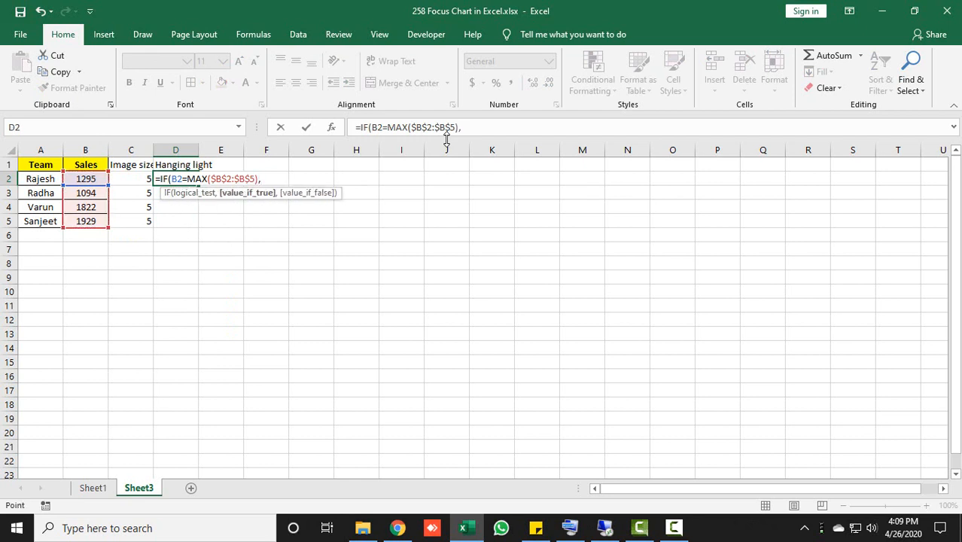
pyautogui.press('Left')
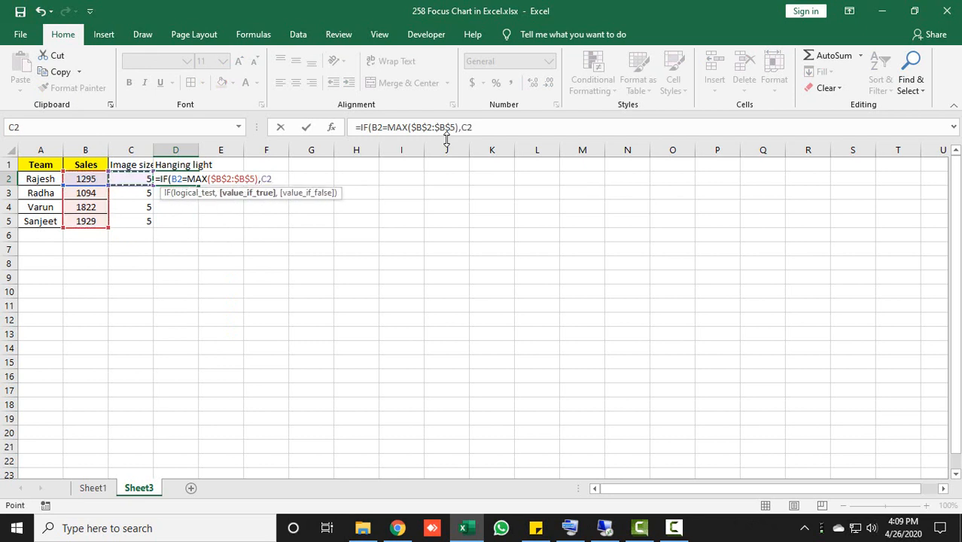
pyautogui.write('*130')
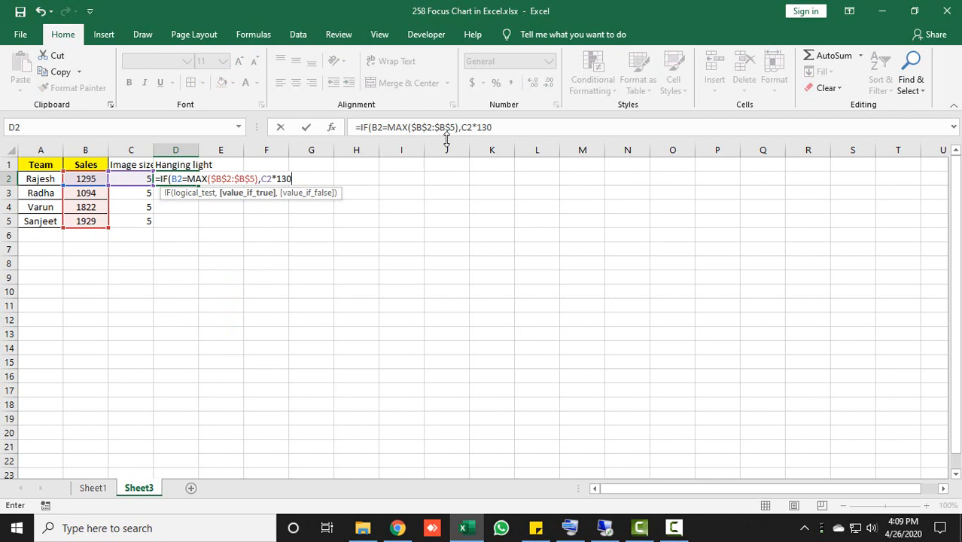
pyautogui.write('%,n')
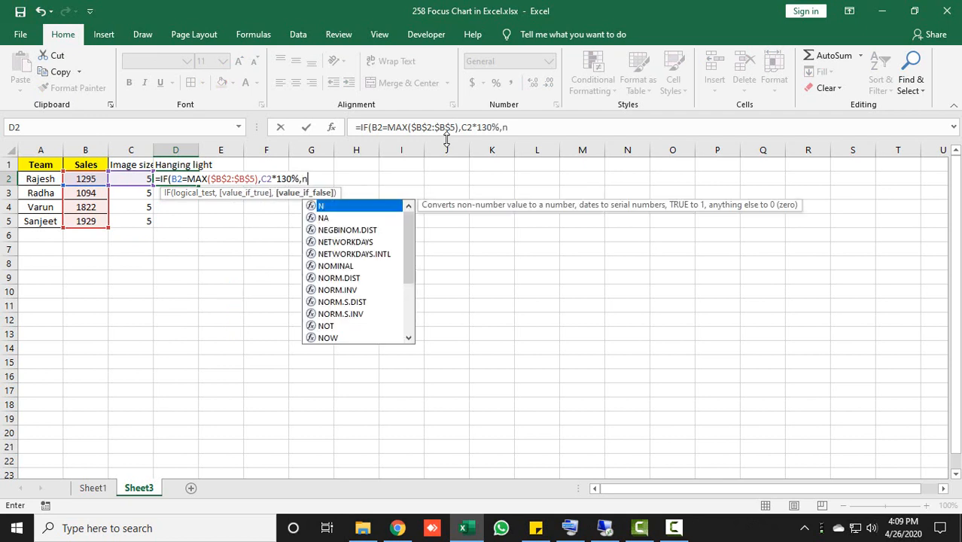
pyautogui.press('Down')
pyautogui.press('Tab')
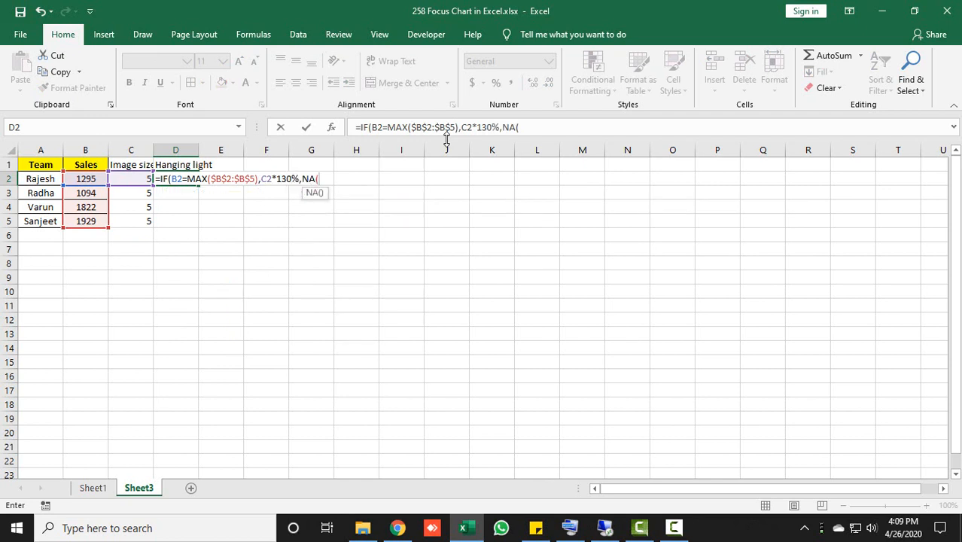
pyautogui.write('))')
pyautogui.hotkey('ctrl', 'Return')
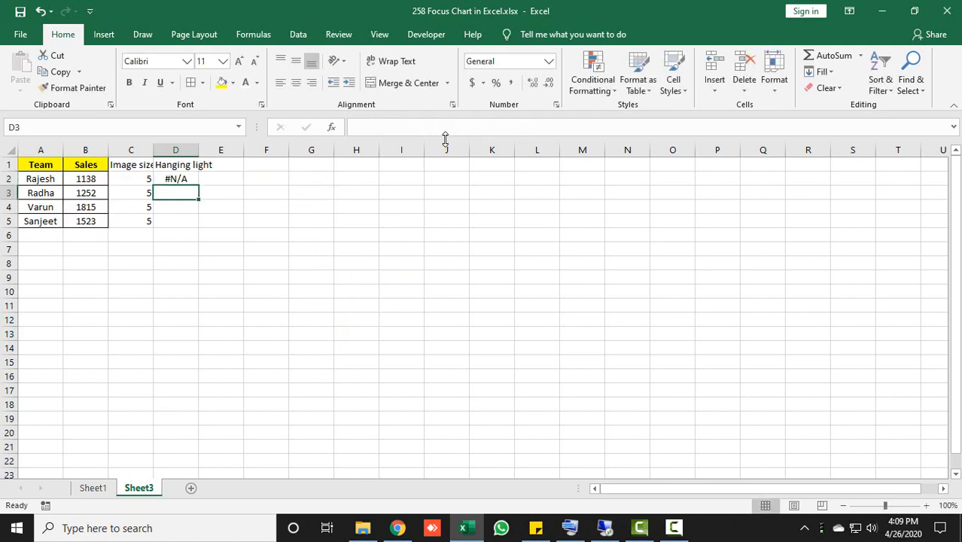
# - Copy the Hanging light formula from D2 down through D5
pyautogui.hotkey('ctrl', 'c')
pyautogui.hotkey('shift', 'Down')
pyautogui.hotkey('shift', 'Down')
pyautogui.hotkey('shift', 'Down')
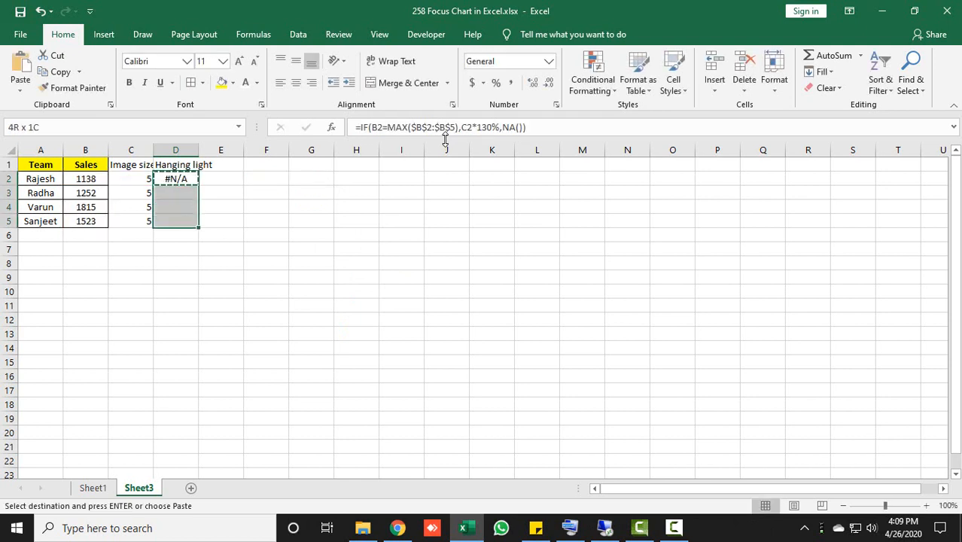
pyautogui.hotkey('ctrl', 'v')
pyautogui.press('Escape')
# - Examine the Hanging light formula in row 4 against that row's team member, sales and image size
pyautogui.press('Down')
pyautogui.press('Down')
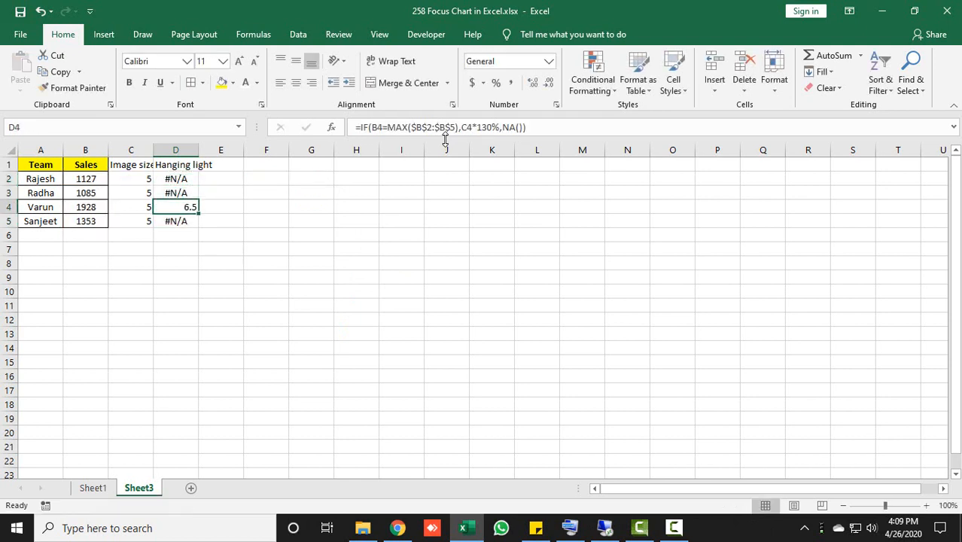
pyautogui.press('Left')
pyautogui.press('Left')
pyautogui.press('Left')
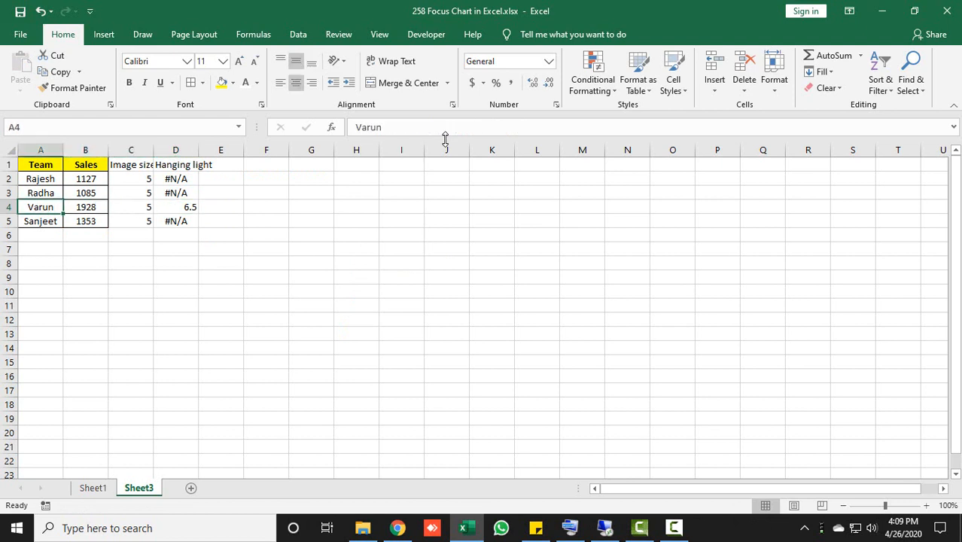
pyautogui.press('Right')
pyautogui.press('Right')
pyautogui.press('Right')
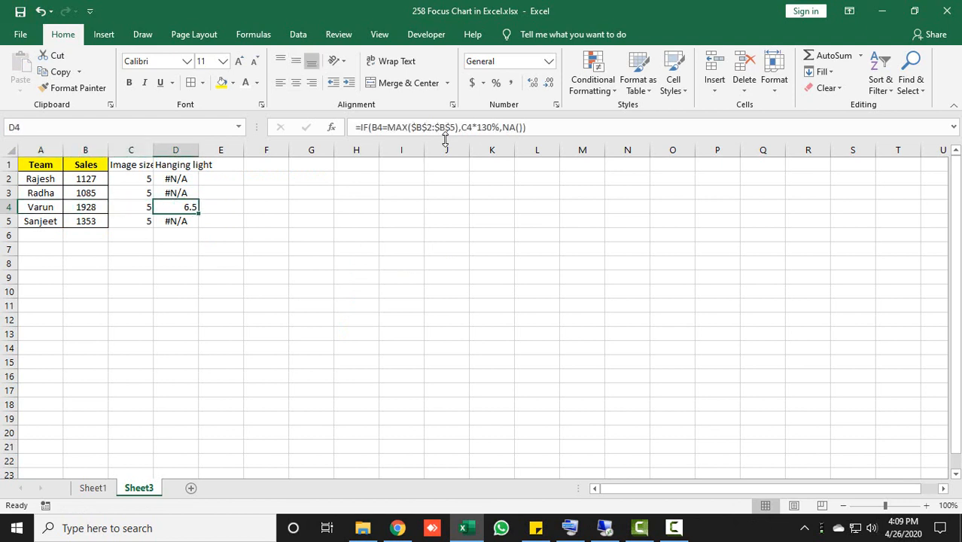
pyautogui.press('Left')
pyautogui.press('Left')
pyautogui.press('Left')
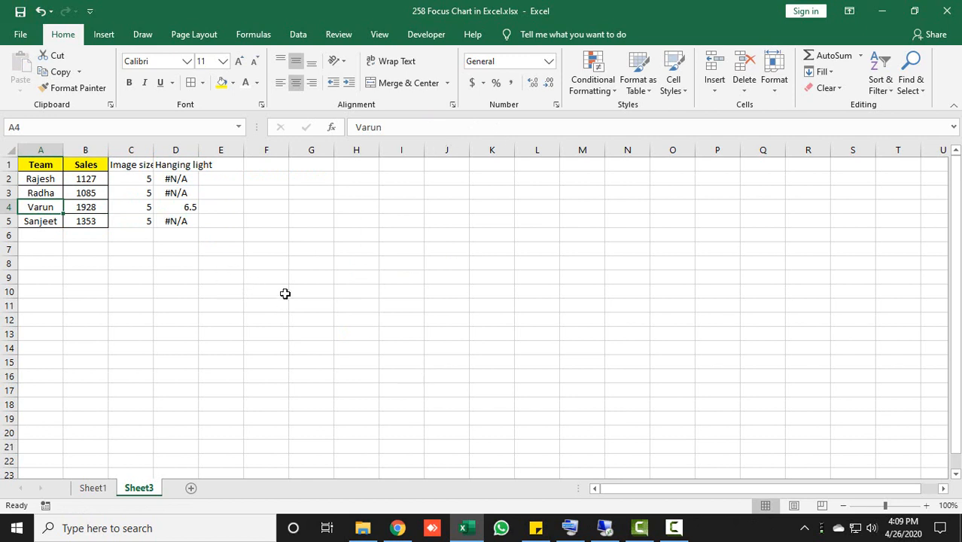
pyautogui.moveTo(273, 265); pyautogui.dragTo(273, 294)
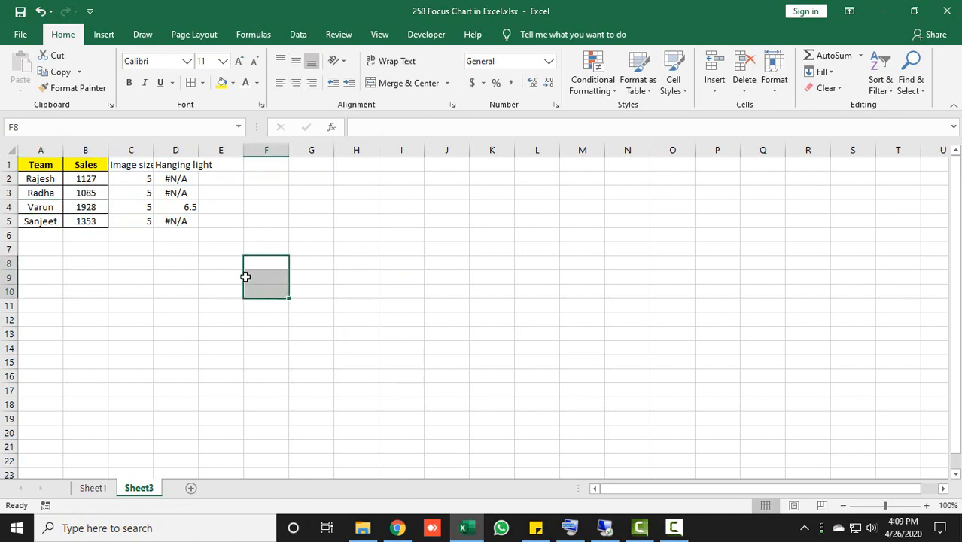
pyautogui.click(320, 235)
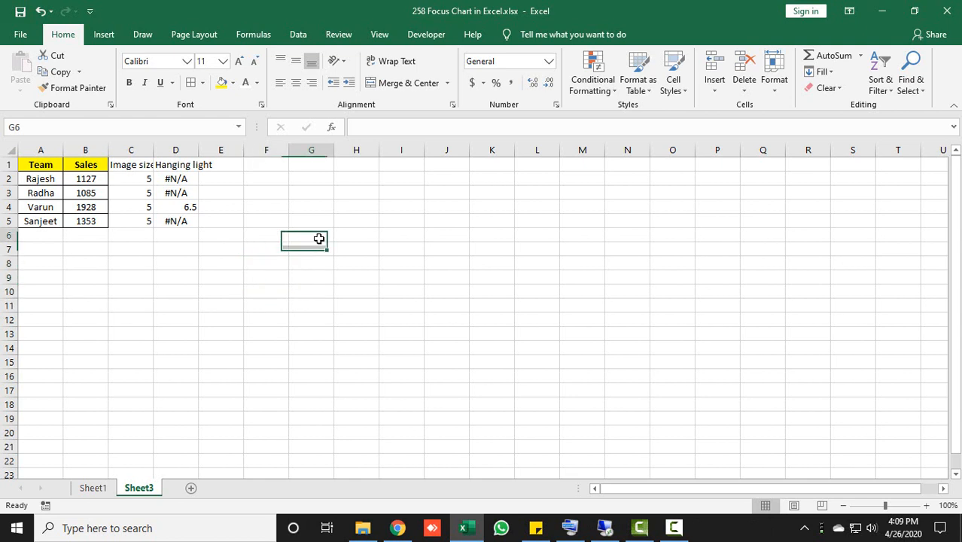
# - Turn off the gridlines in the Sheet3 worksheet
pyautogui.click(382, 35)
pyautogui.click(183, 84)
pyautogui.click(176, 276)
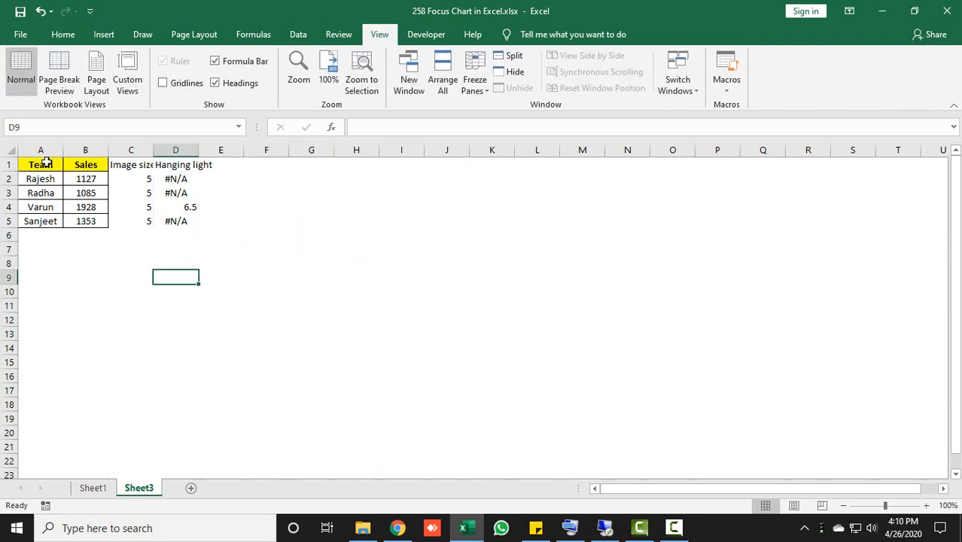
# - Insert a 2-D clustered column chart from the Team, Image size and Hanging light columns, rows 1 to 5
pyautogui.moveTo(47, 163); pyautogui.dragTo(40, 221)
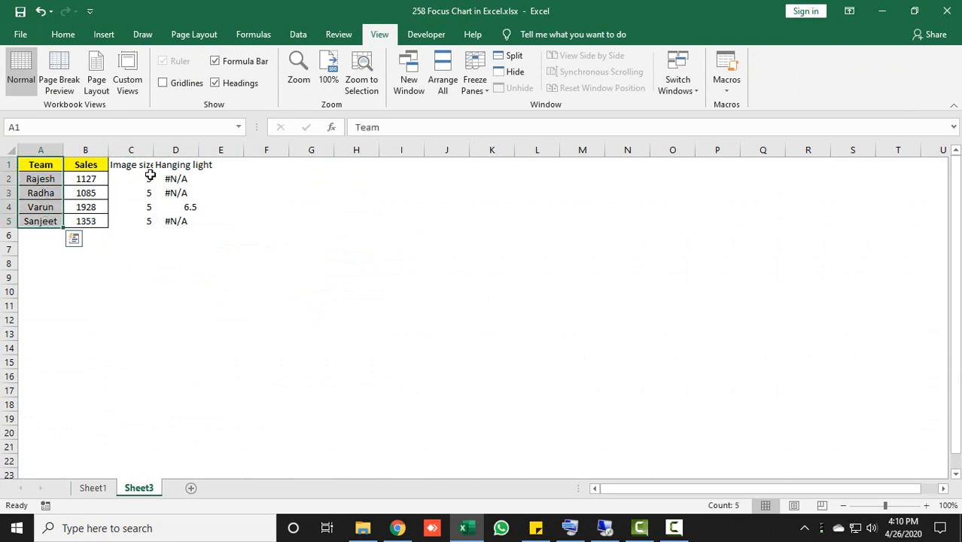
pyautogui.moveTo(129, 164); pyautogui.dragTo(131, 221)
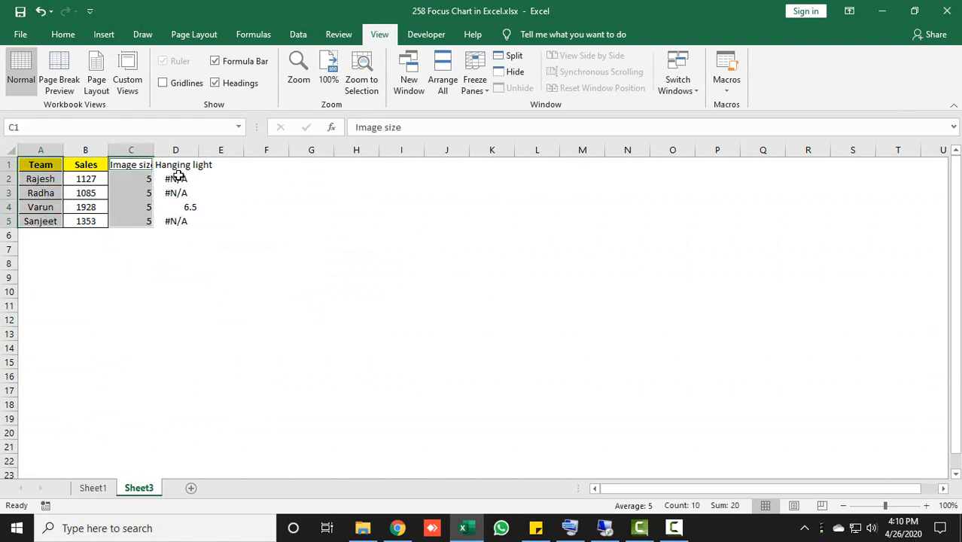
pyautogui.moveTo(181, 164); pyautogui.dragTo(161, 220)
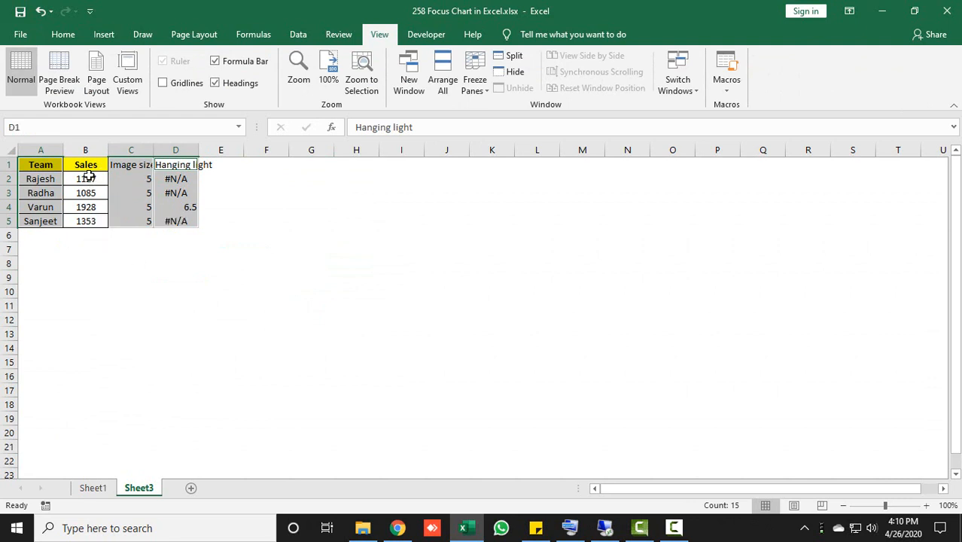
pyautogui.click(104, 36)
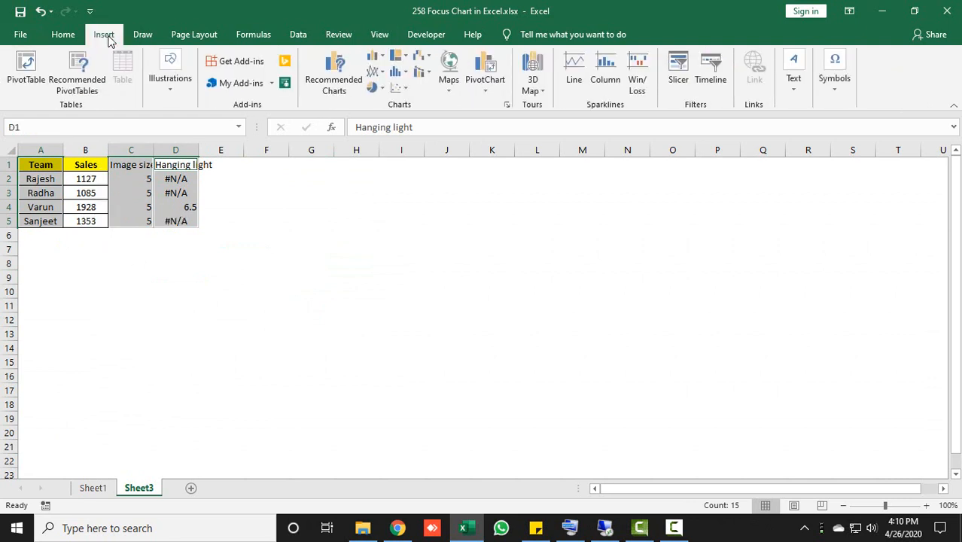
pyautogui.click(380, 63)
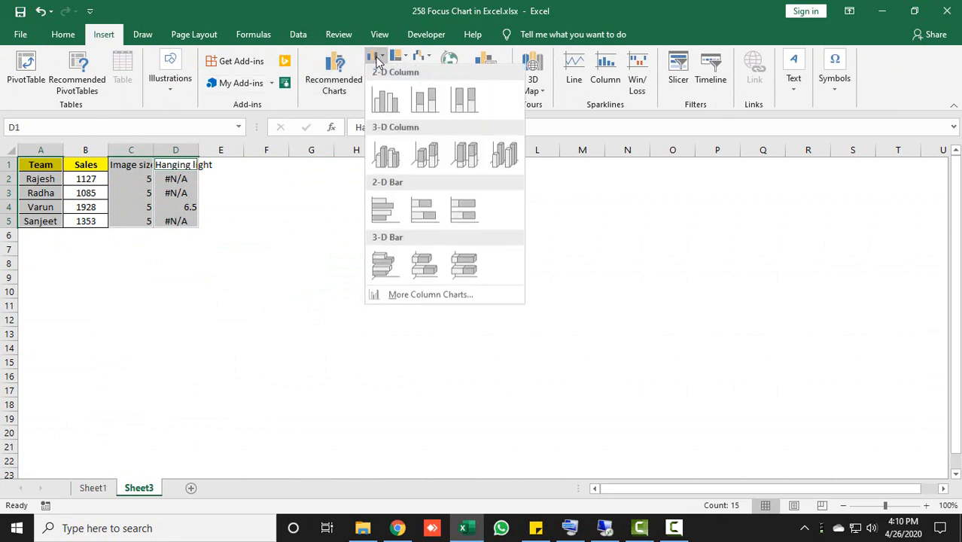
pyautogui.click(384, 104)
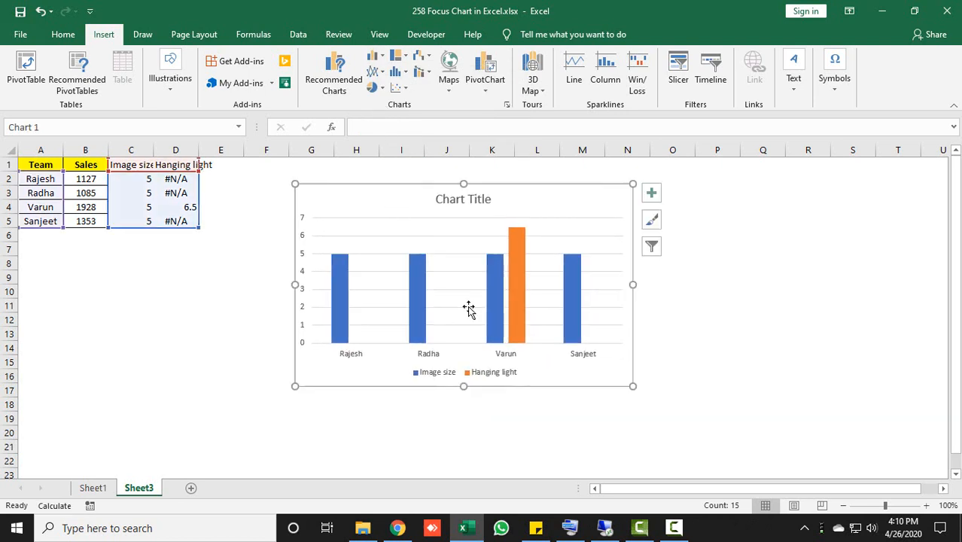
# - Enlarge the chart so it covers roughly columns F to Q, from row 1 to row 21
pyautogui.moveTo(632, 386); pyautogui.dragTo(721, 430)
pyautogui.moveTo(294, 184); pyautogui.dragTo(235, 167)
pyautogui.moveTo(730, 433); pyautogui.dragTo(769, 445)
pyautogui.click(173, 361)
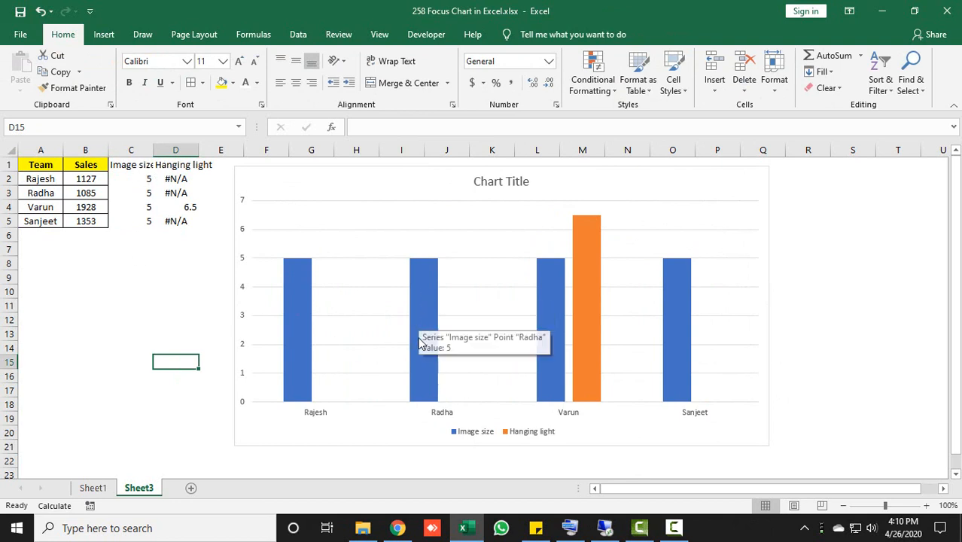
# - Change the Hanging light series to the Line with Markers chart type, keeping Image size as a clustered column
pyautogui.moveTo(426, 312)
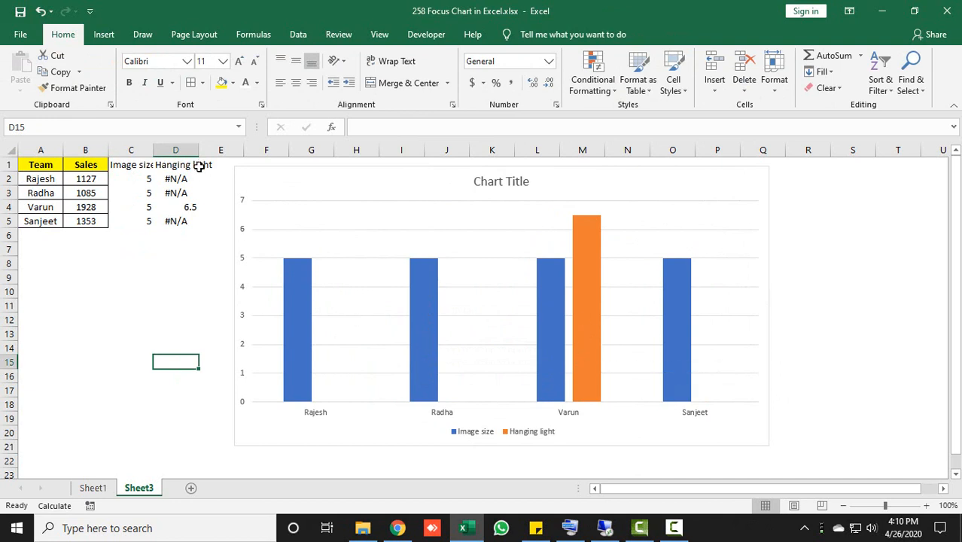
pyautogui.click(585, 254)
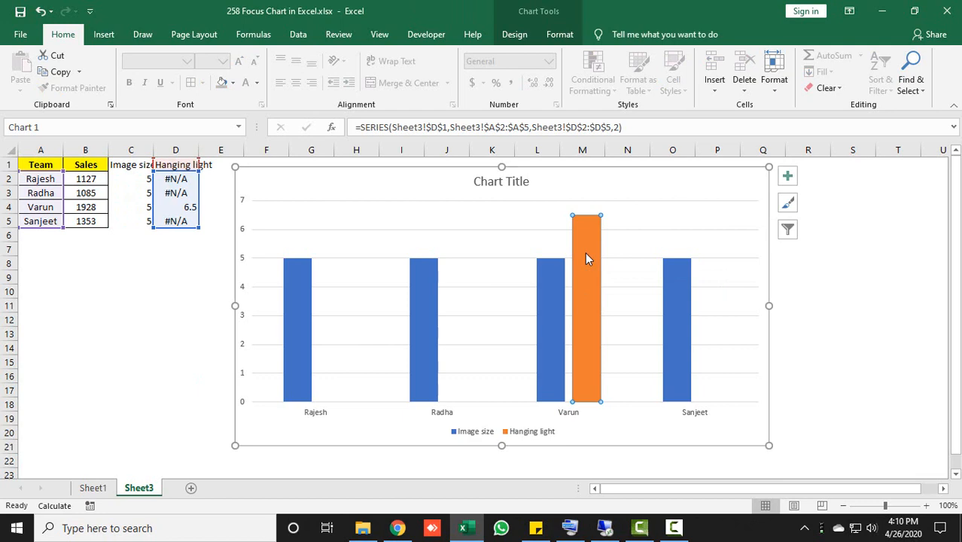
pyautogui.rightClick(587, 259)
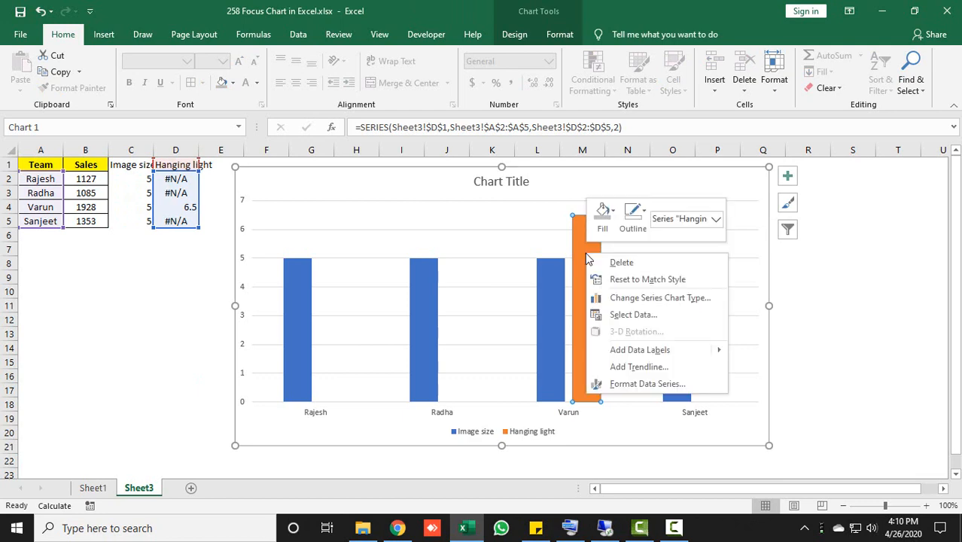
pyautogui.click(622, 302)
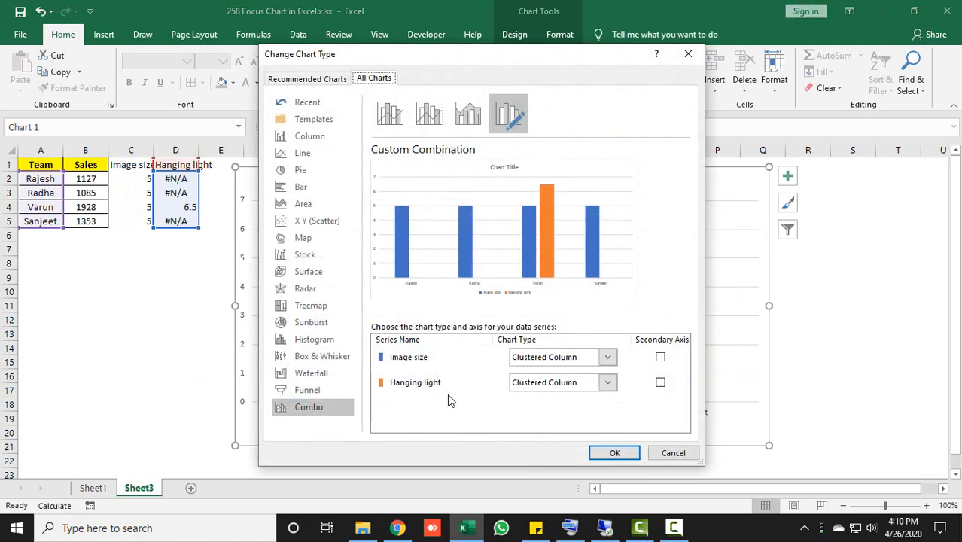
pyautogui.click(608, 388)
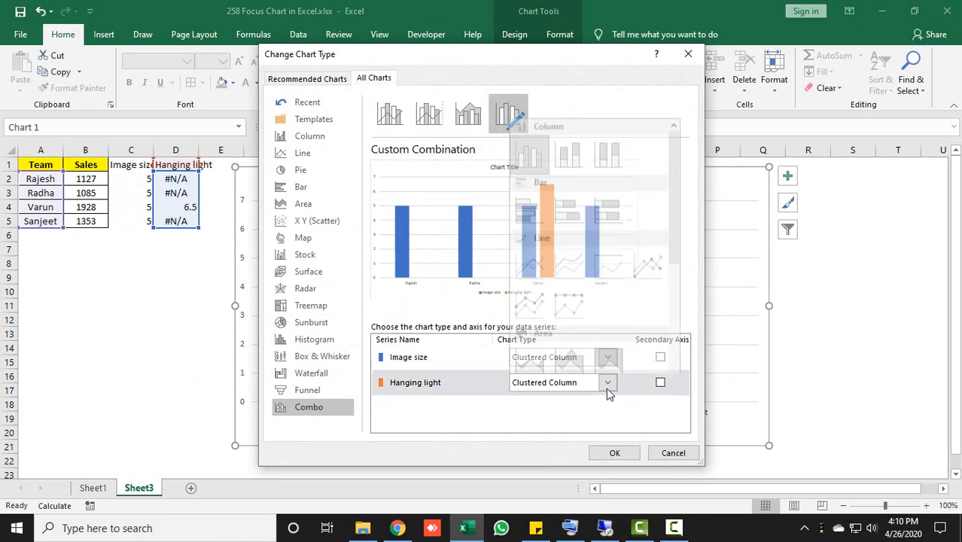
pyautogui.click(639, 263)
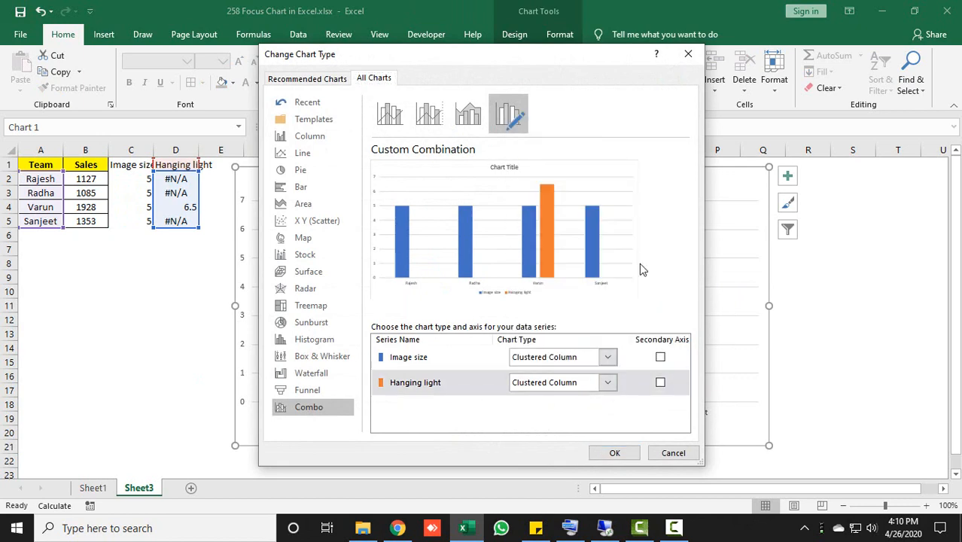
pyautogui.click(614, 454)
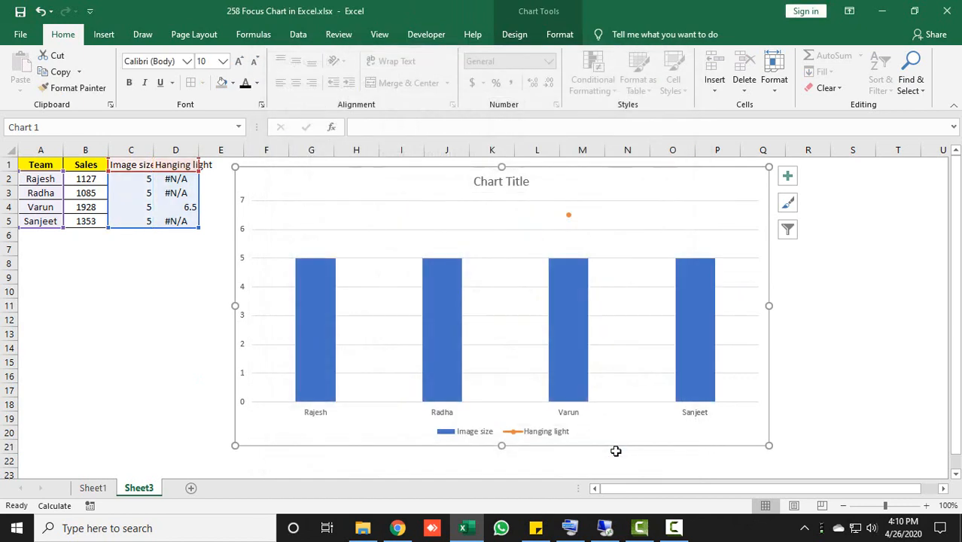
pyautogui.click(568, 216)
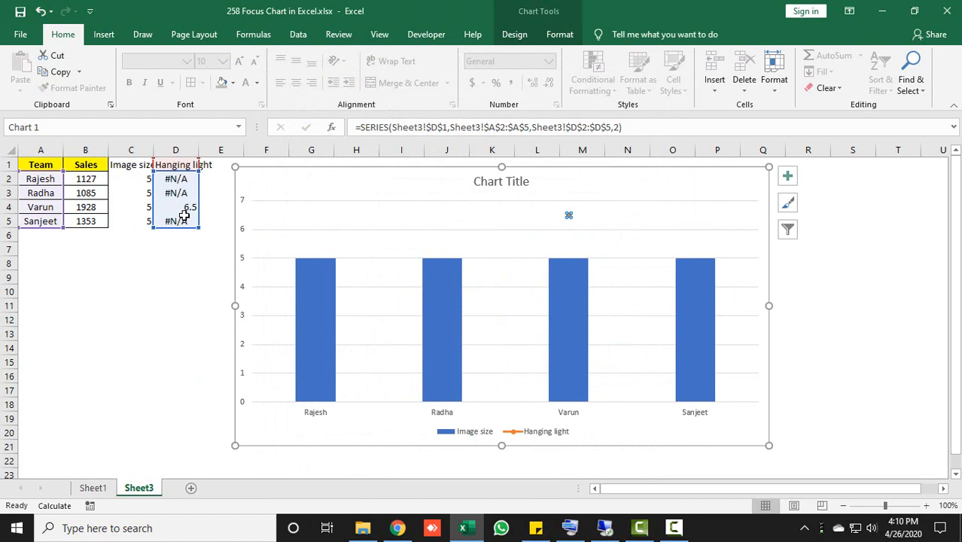
pyautogui.click(243, 262)
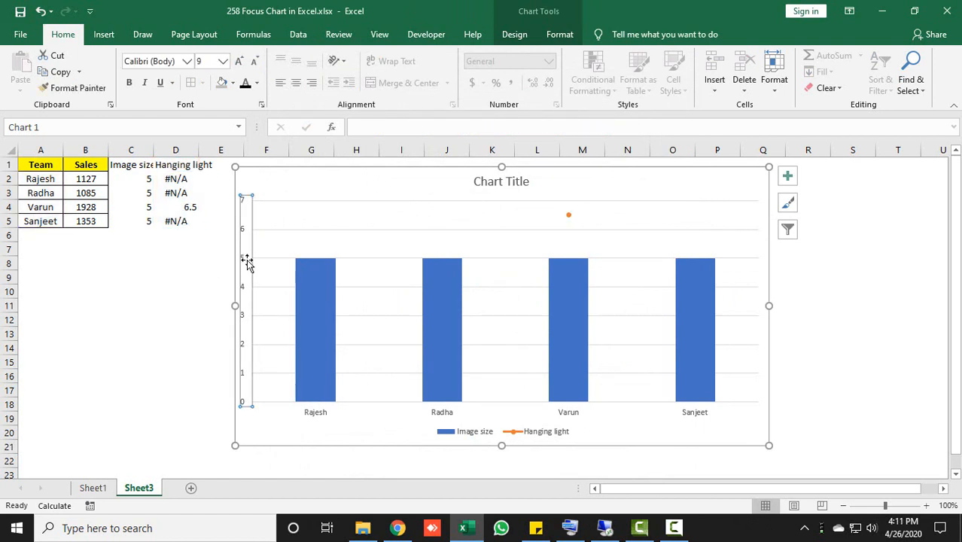
pyautogui.rightClick(248, 260)
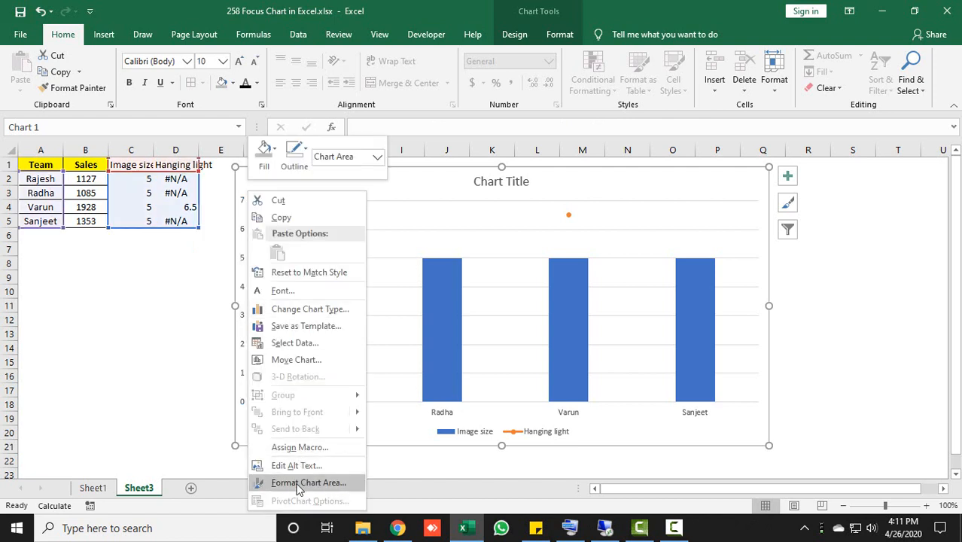
pyautogui.rightClick(242, 226)
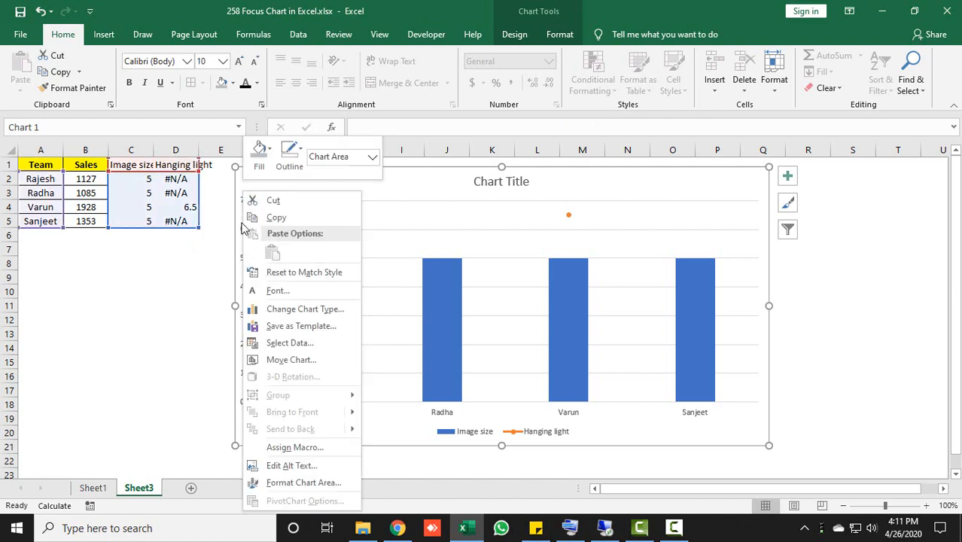
pyautogui.press('Escape')
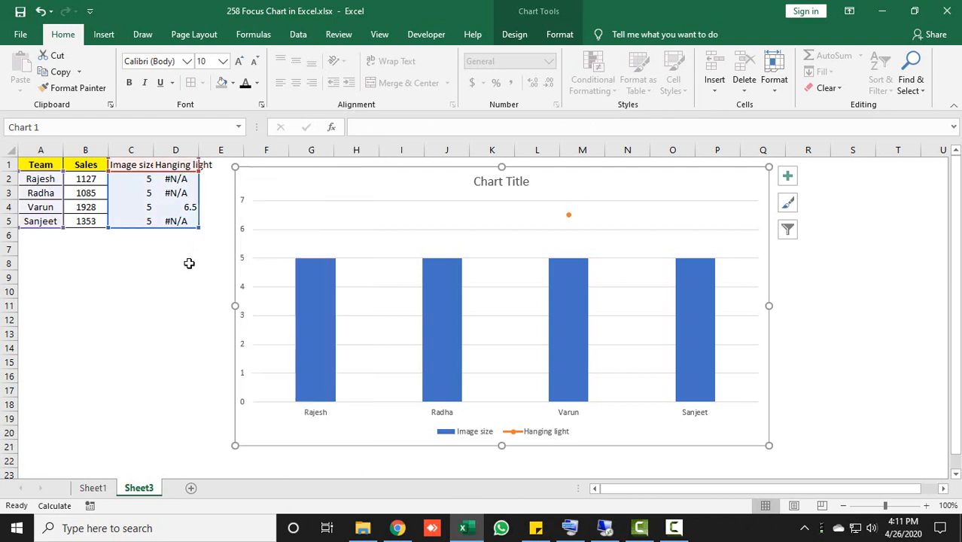
# - Set the vertical axis bounds to a minimum of 0 and a maximum of 10
pyautogui.click(243, 228)
pyautogui.rightClick(243, 228)
pyautogui.click(284, 372)
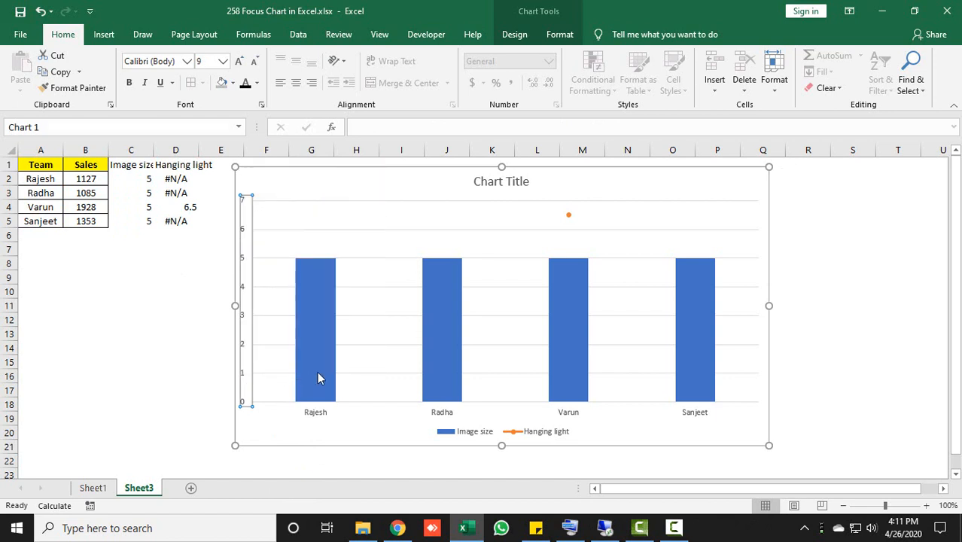
pyautogui.click(878, 271)
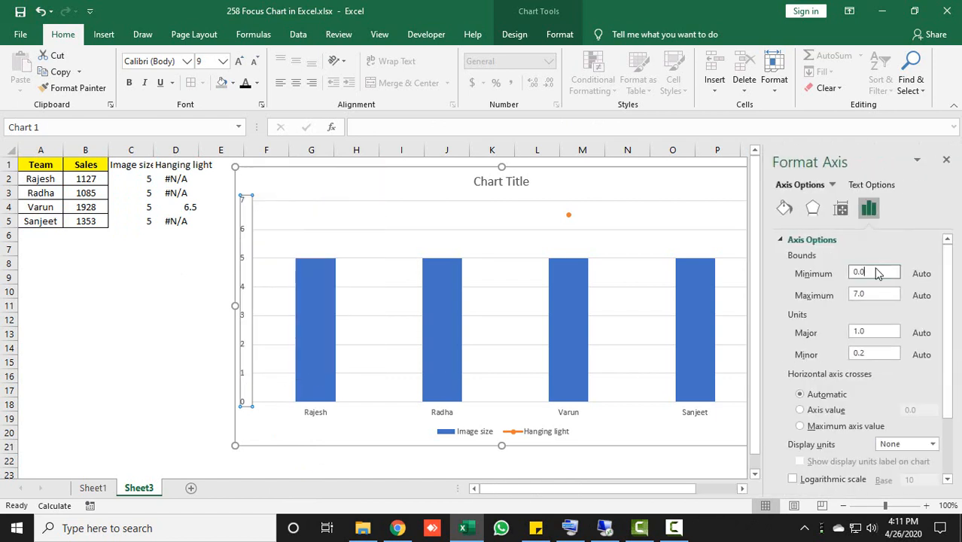
pyautogui.write('0')
pyautogui.click(869, 293)
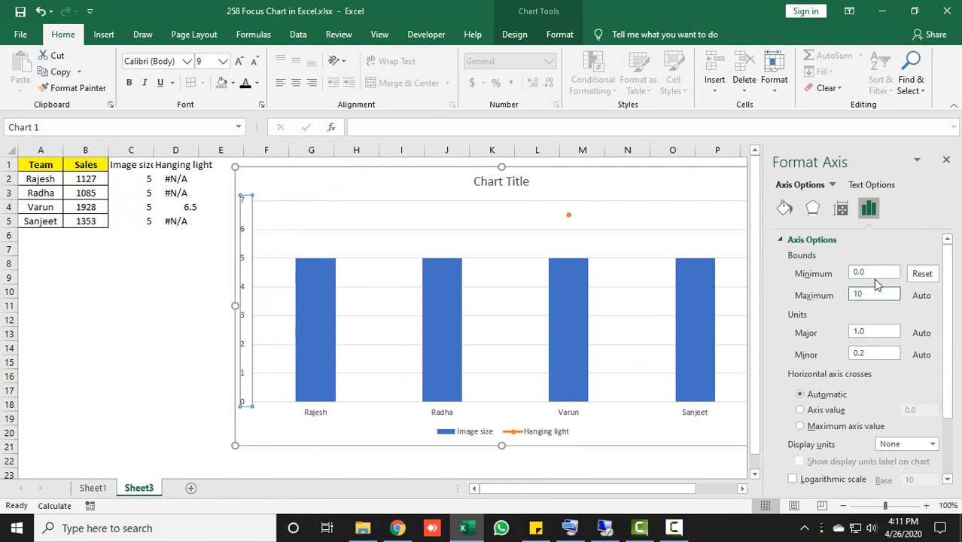
pyautogui.write('10')
pyautogui.click(946, 160)
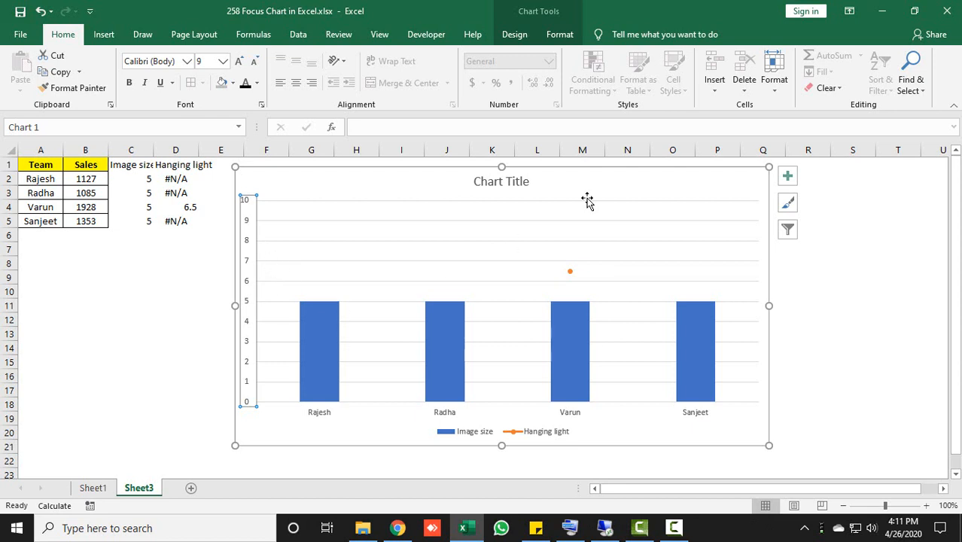
# - Delete the chart title and the horizontal gridlines from the chart
pyautogui.click(494, 182)
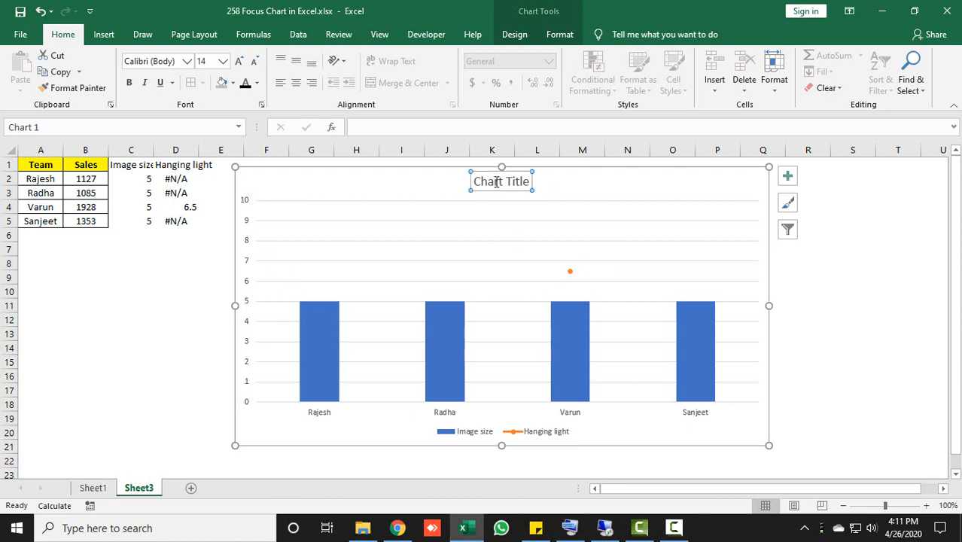
pyautogui.press('Delete')
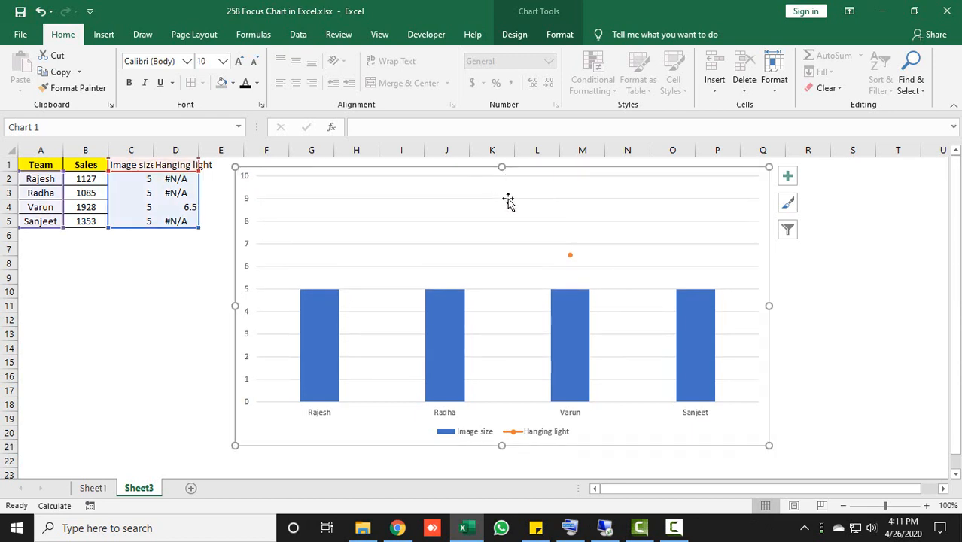
pyautogui.click(509, 221)
pyautogui.press('Delete')
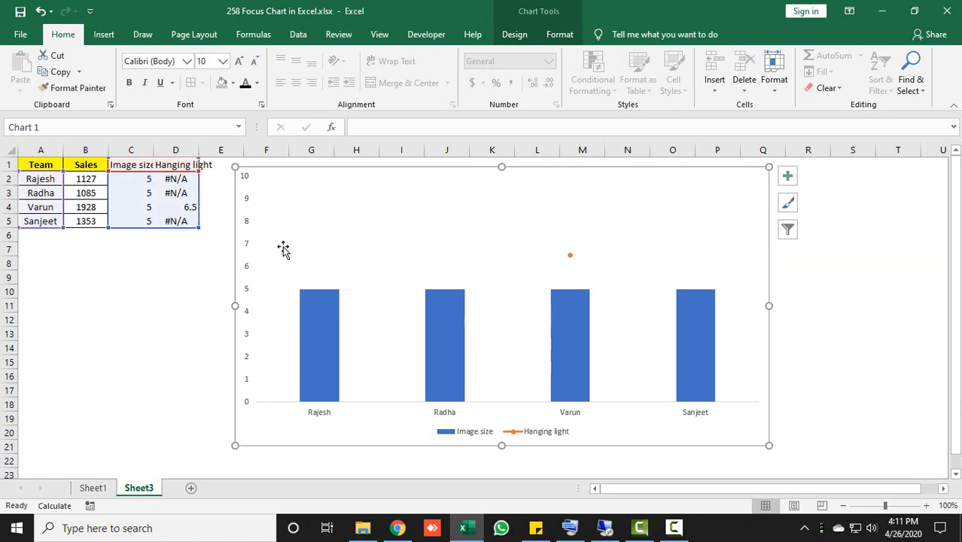
# - Delete the vertical axis and the legend from the chart
pyautogui.click(247, 245)
pyautogui.press('Delete')
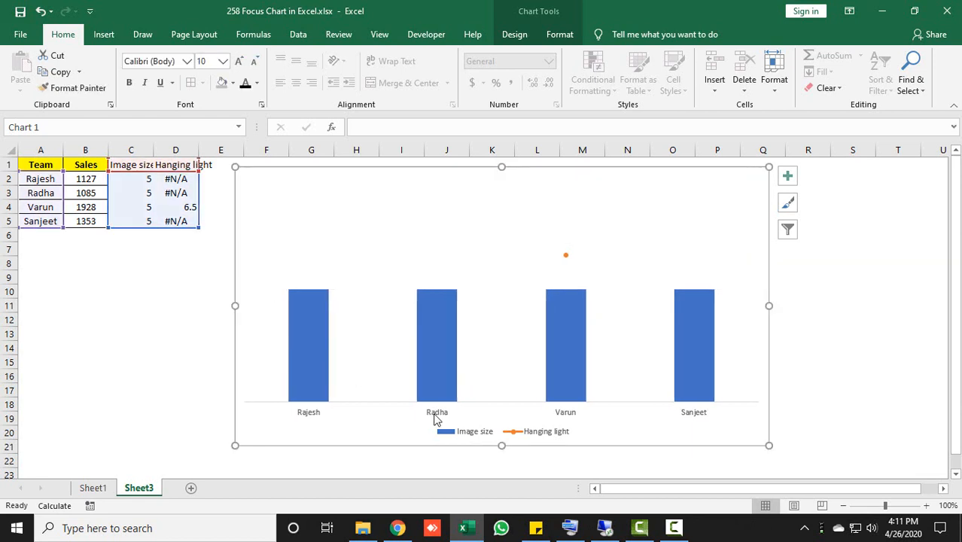
pyautogui.click(470, 433)
pyautogui.press('Delete')
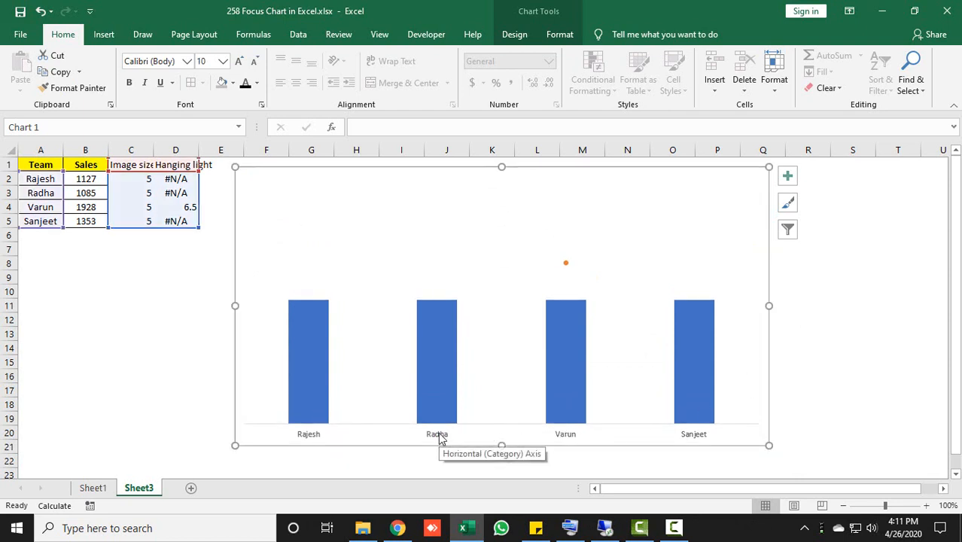
# - Remove the shape fill and outline from the horizontal axis that carries the team names
pyautogui.click(451, 436)
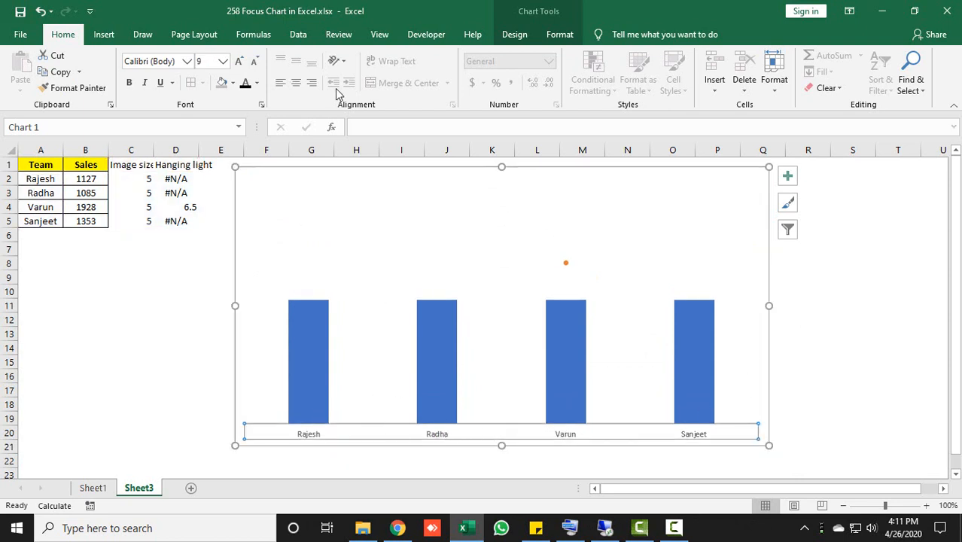
pyautogui.click(559, 38)
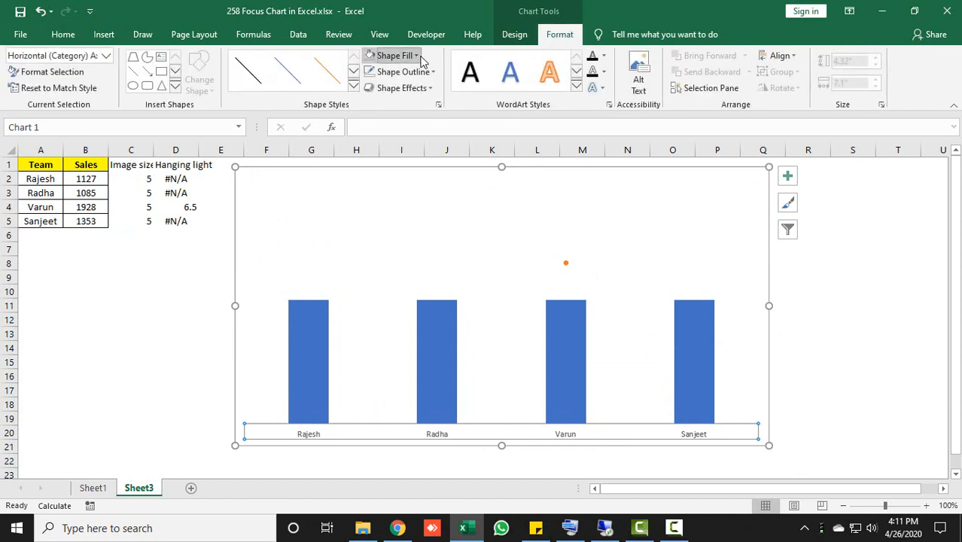
pyautogui.click(395, 55)
pyautogui.click(399, 197)
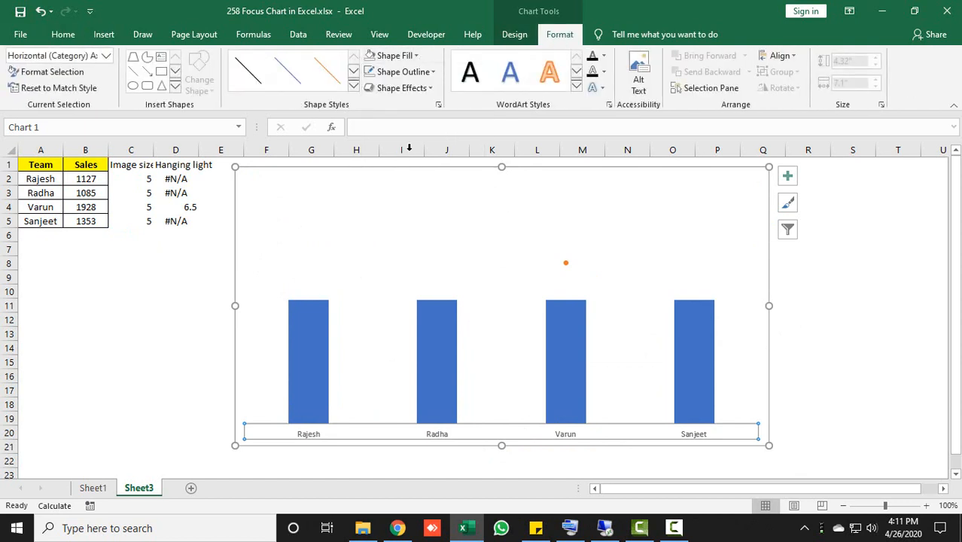
pyautogui.click(403, 71)
pyautogui.click(405, 213)
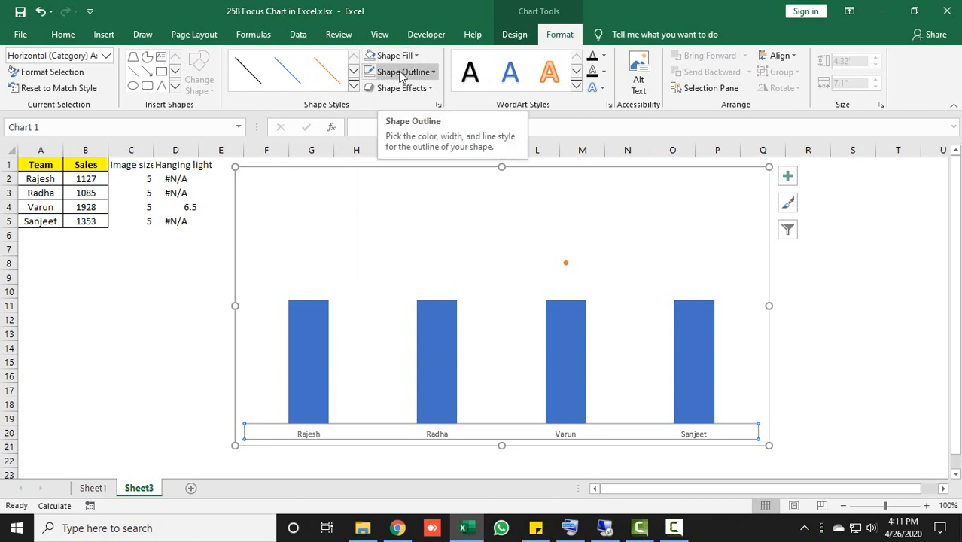
# - Increase the font size of the horizontal axis team names to 11
pyautogui.click(65, 35)
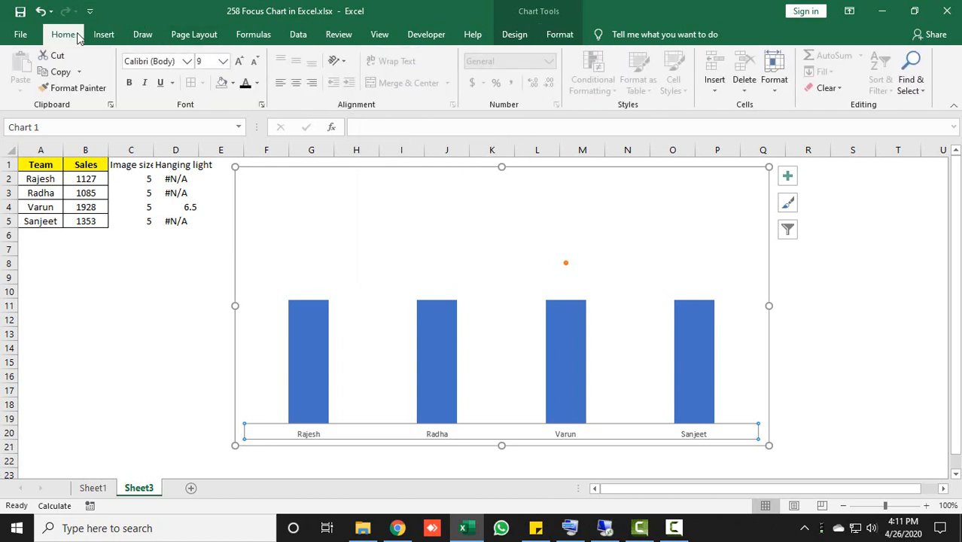
pyautogui.click(238, 62)
pyautogui.click(238, 62)
pyautogui.click(238, 62)
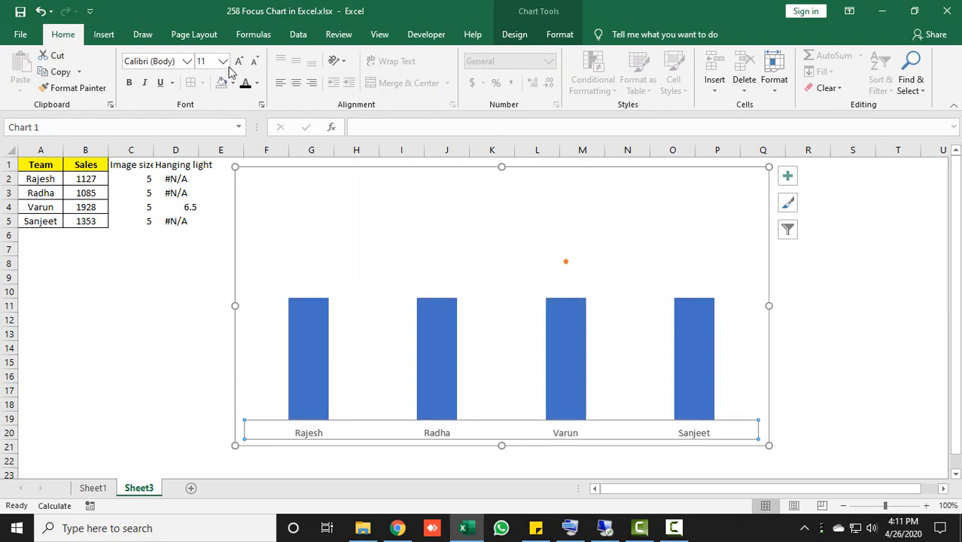
# - Format the horizontal axis team names as bold black text at font size 12
pyautogui.click(237, 62)
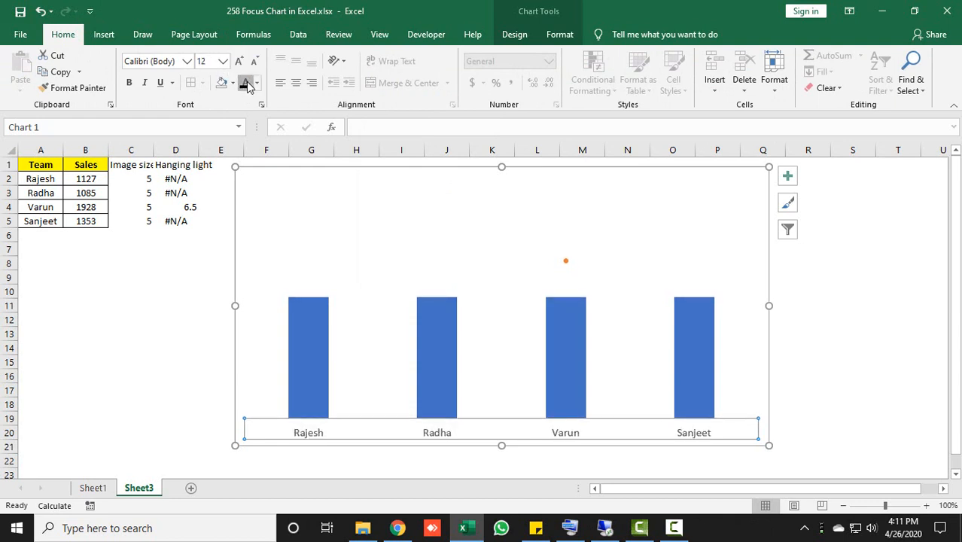
pyautogui.click(246, 85)
pyautogui.click(130, 83)
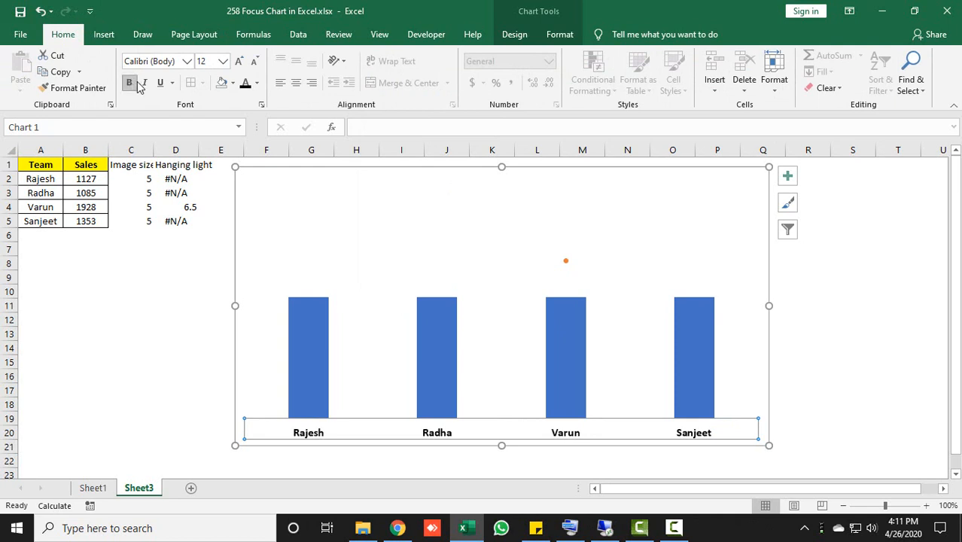
pyautogui.click(868, 257)
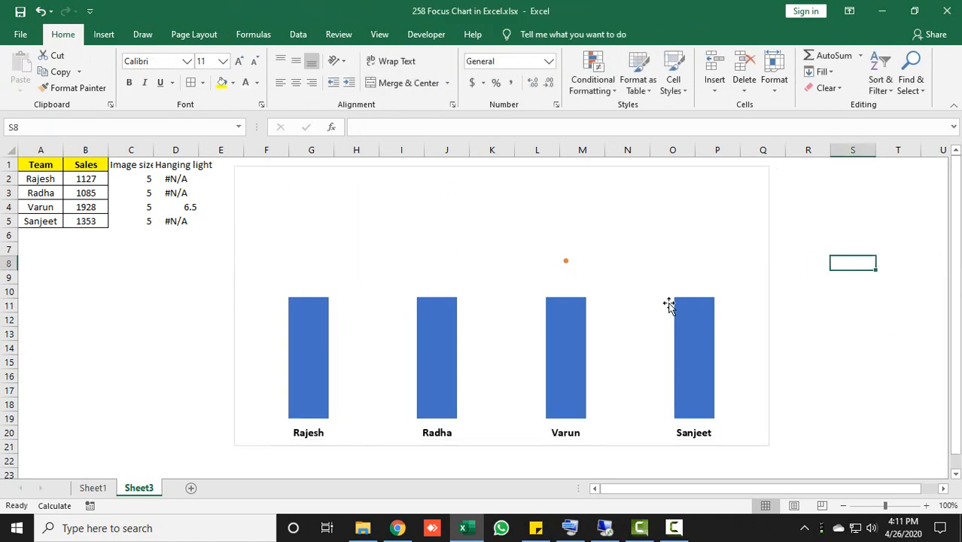
# - Remove the shape fill and outline from the chart area
pyautogui.click(299, 180)
pyautogui.click(296, 173)
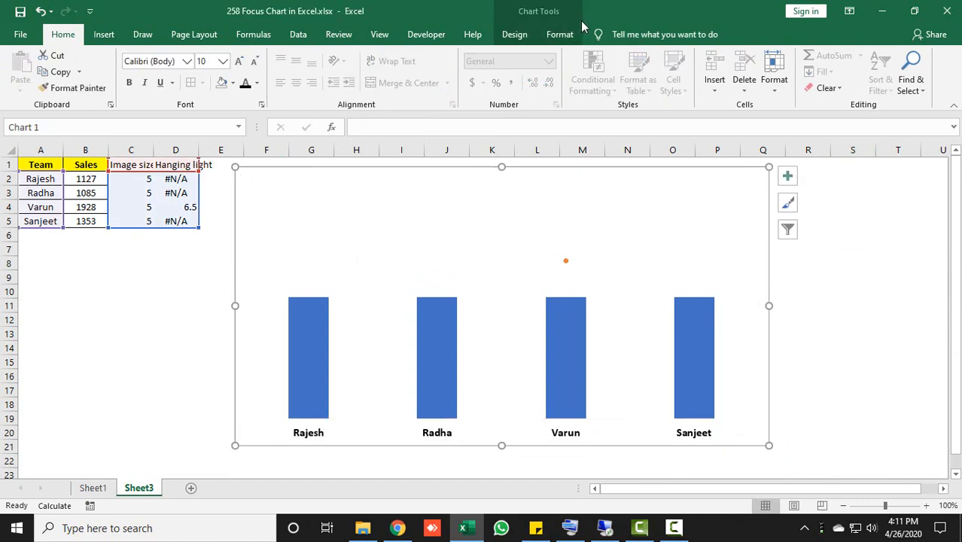
pyautogui.click(560, 34)
pyautogui.click(407, 56)
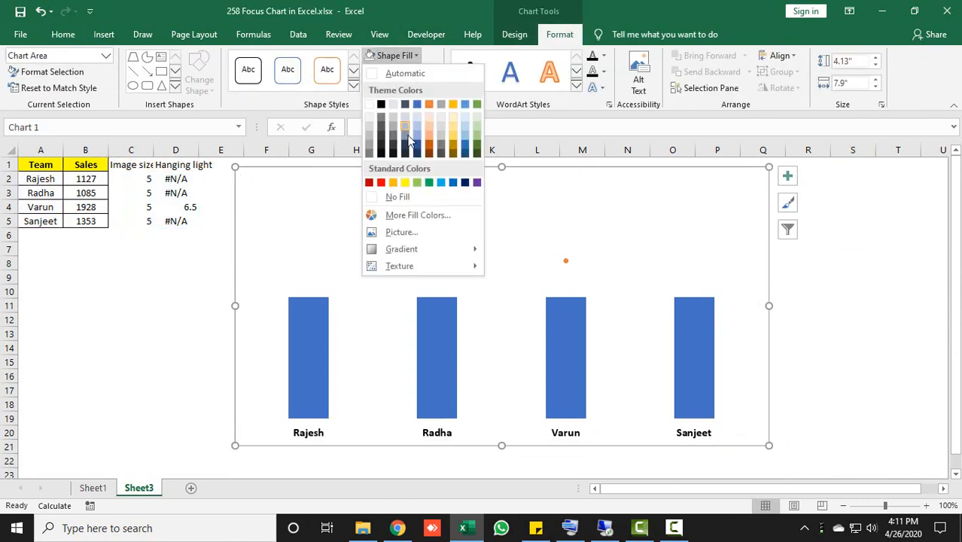
pyautogui.click(393, 196)
pyautogui.click(399, 72)
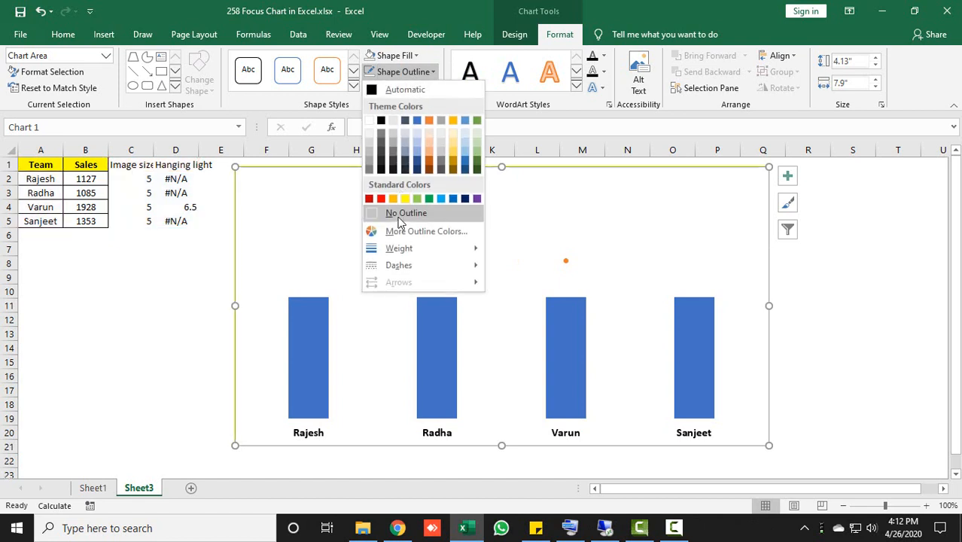
pyautogui.click(393, 210)
pyautogui.click(129, 291)
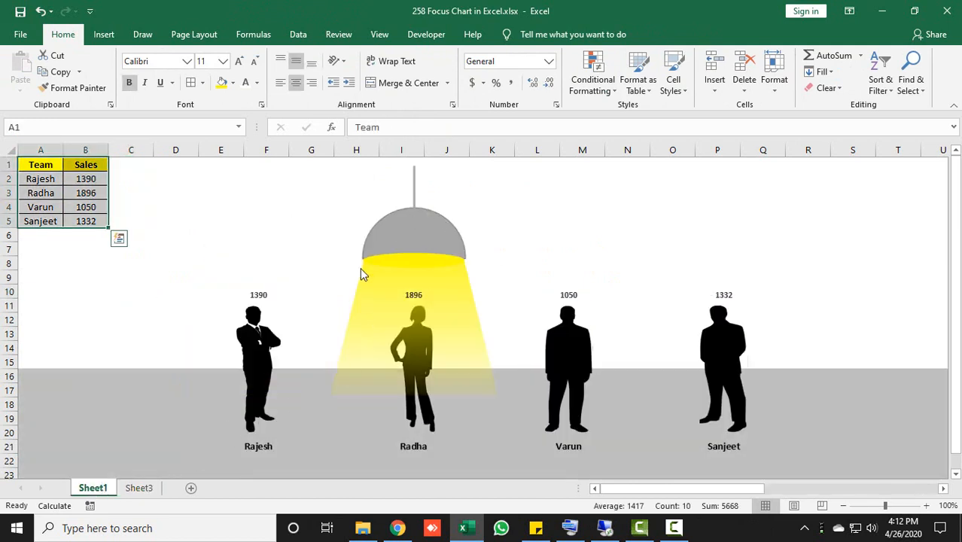
# - On Sheet3, draw a partial circle about 1 inch by 1 inch in the empty cells beside the chart
pyautogui.click(138, 487)
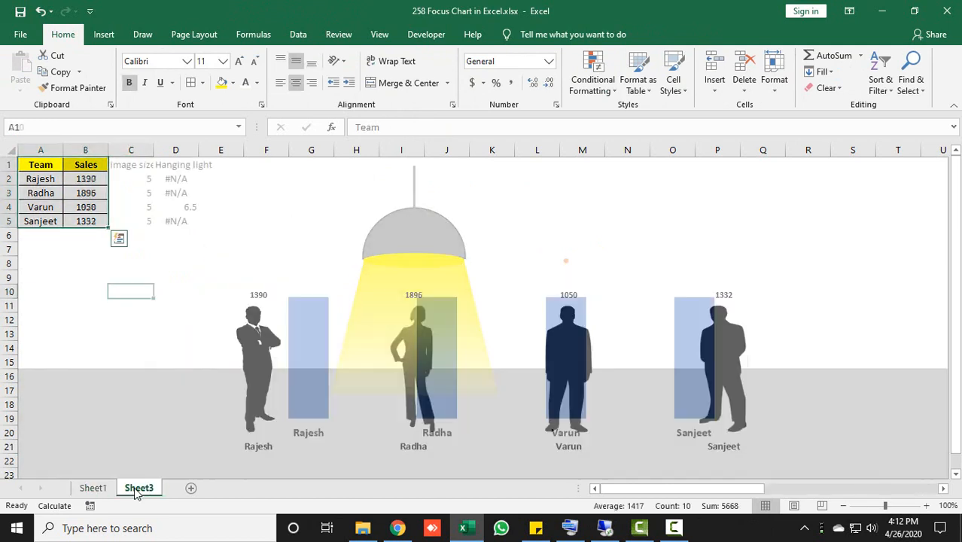
pyautogui.click(104, 34)
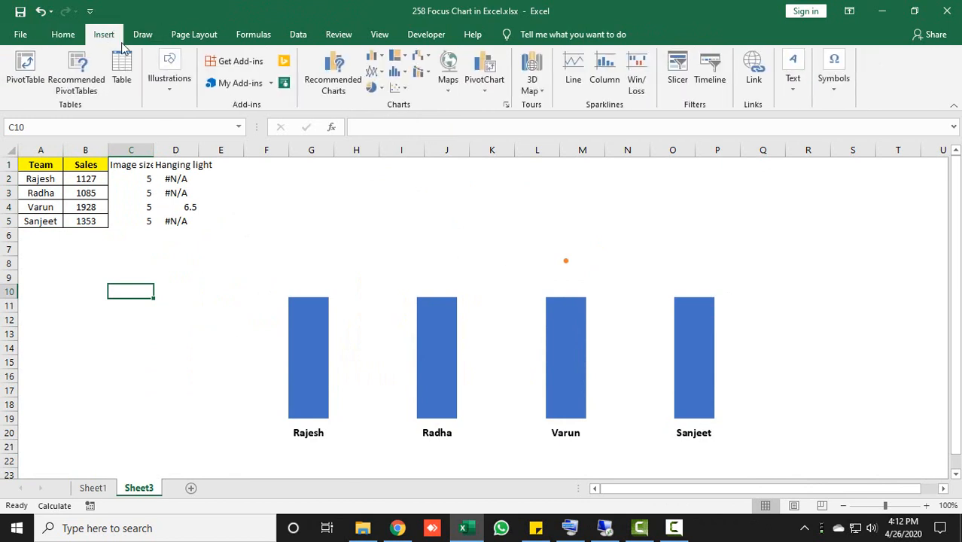
pyautogui.click(177, 97)
pyautogui.click(195, 132)
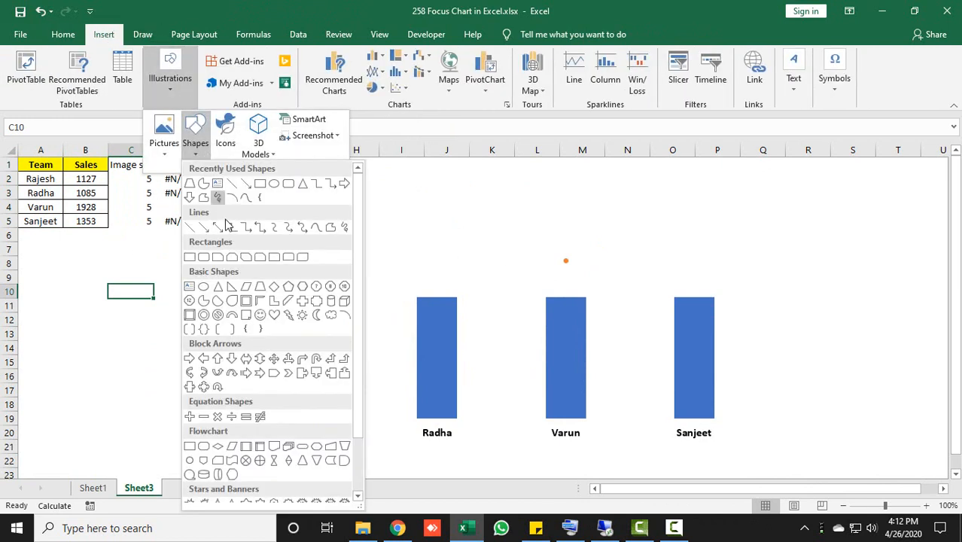
pyautogui.click(201, 303)
pyautogui.moveTo(112, 312); pyautogui.dragTo(180, 380)
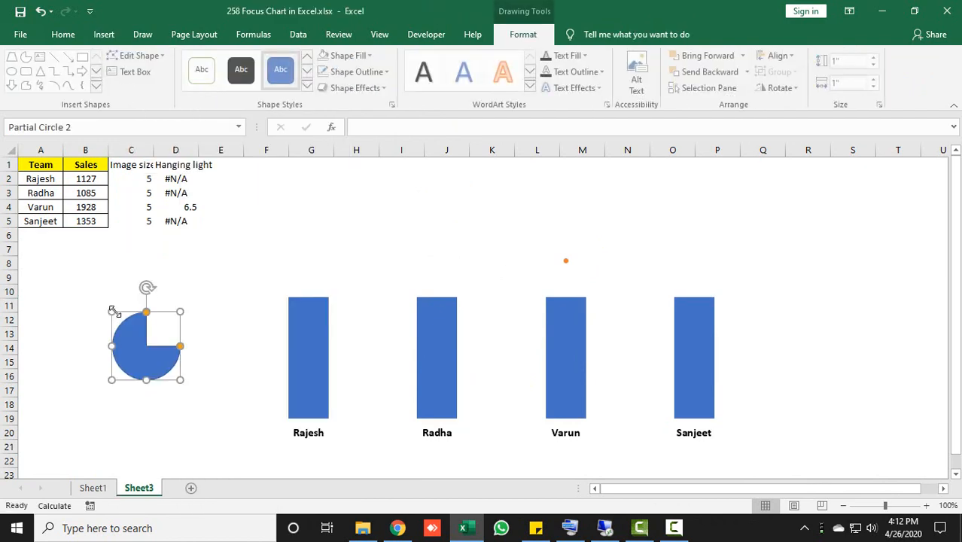
pyautogui.moveTo(128, 329); pyautogui.dragTo(146, 295)
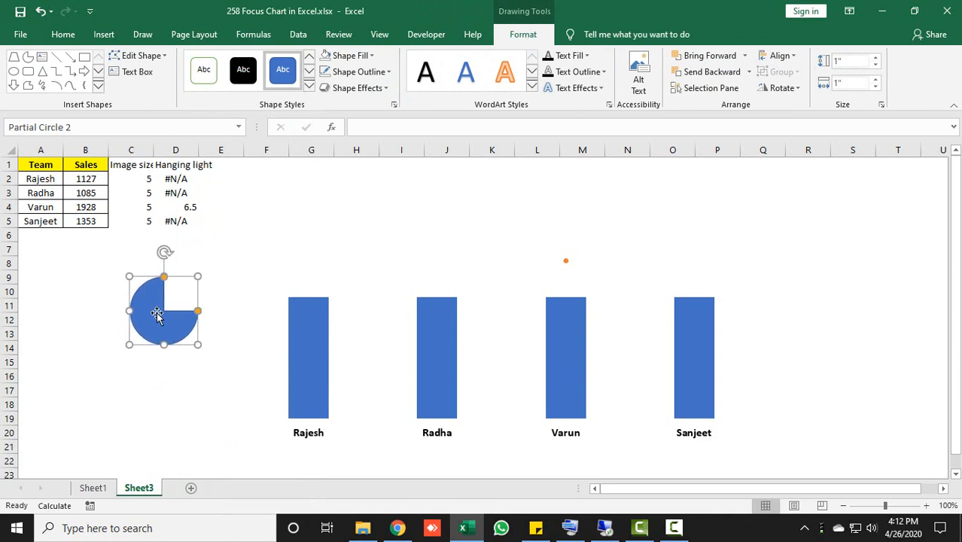
# - Reshape the partial circle into an upper half circle to form the lamp dome
pyautogui.moveTo(198, 314); pyautogui.dragTo(131, 314)
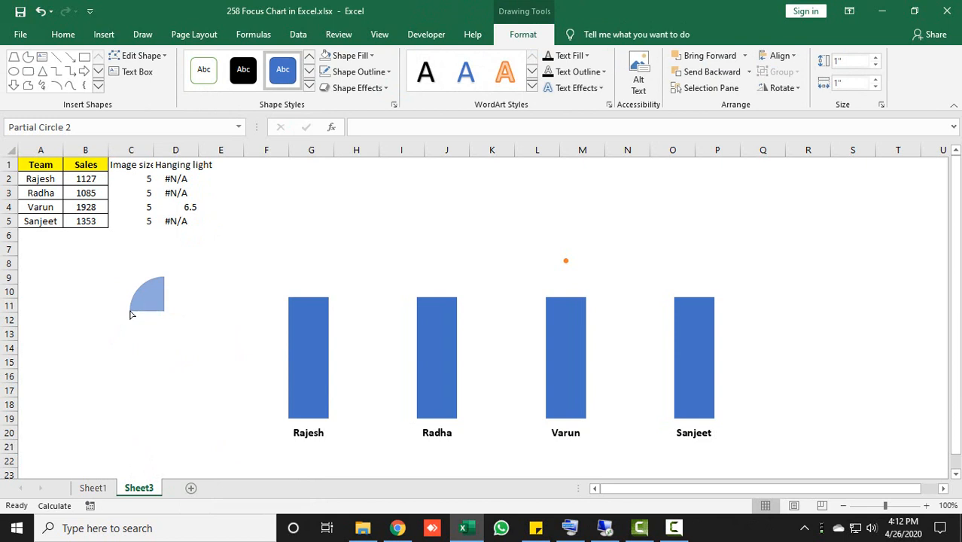
pyautogui.moveTo(131, 314); pyautogui.dragTo(130, 311)
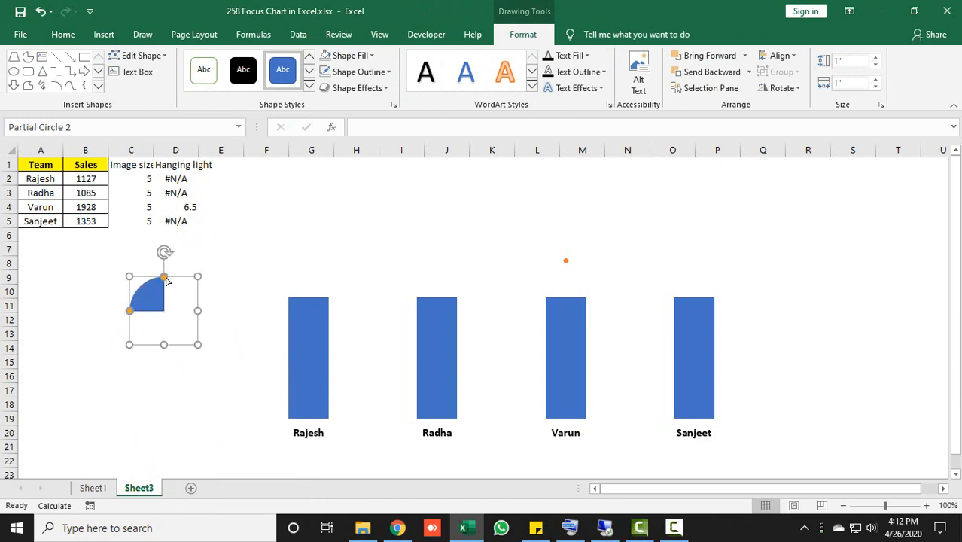
pyautogui.moveTo(166, 280); pyautogui.dragTo(170, 311)
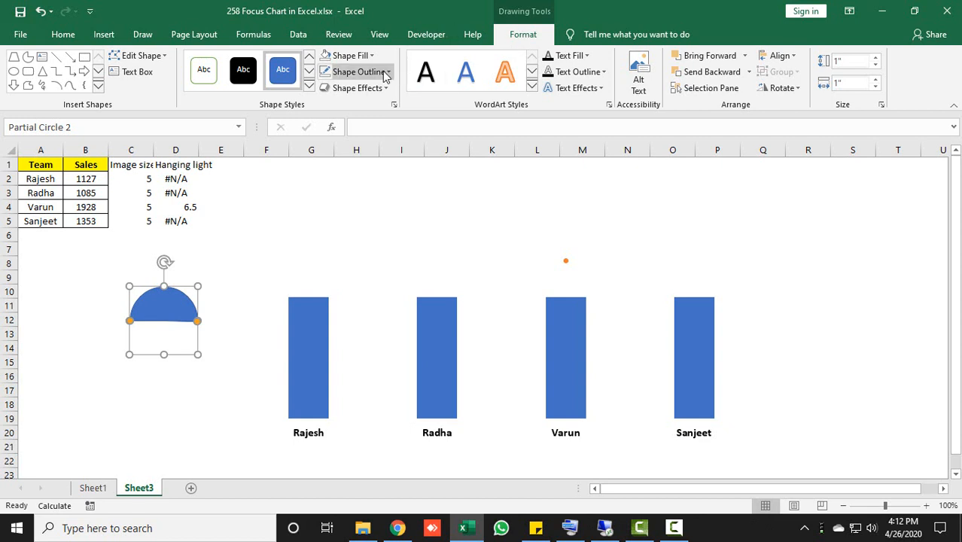
# - Apply a gray fill and a gray outline to the lamp dome and nudge it into place
pyautogui.click(372, 55)
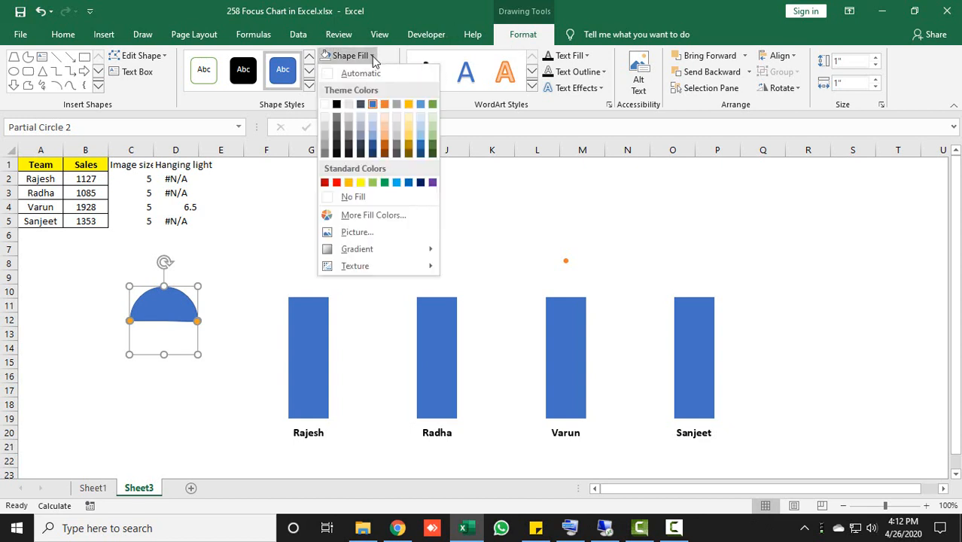
pyautogui.click(327, 148)
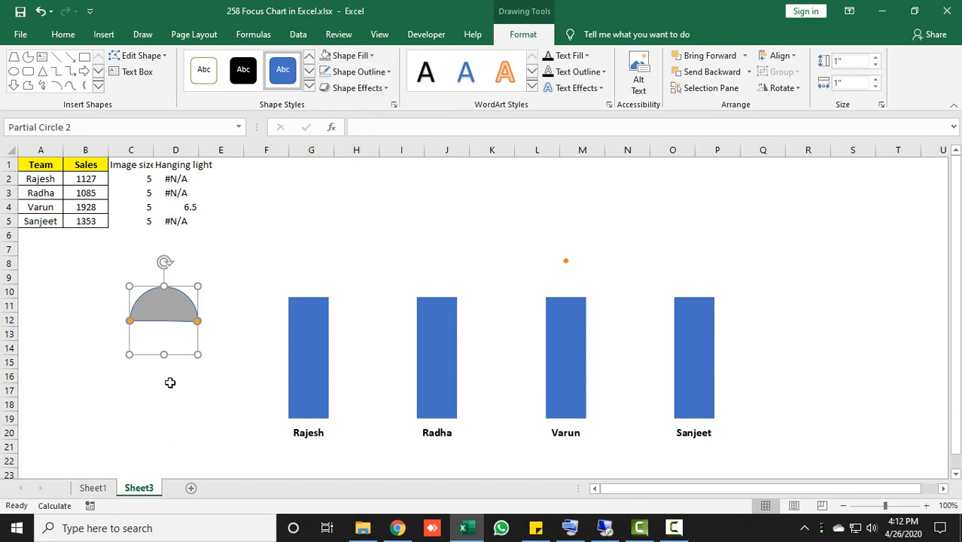
pyautogui.click(360, 72)
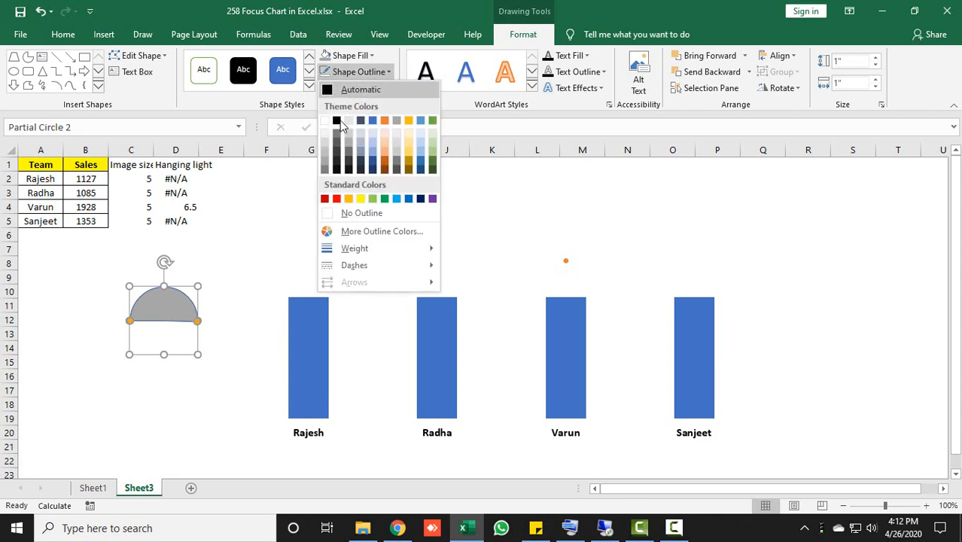
pyautogui.click(324, 171)
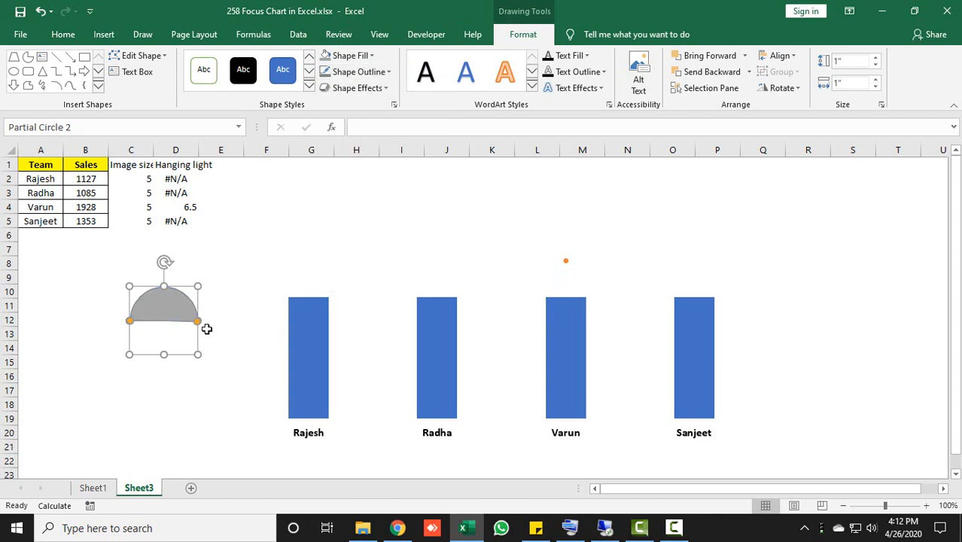
pyautogui.moveTo(177, 304); pyautogui.dragTo(197, 314)
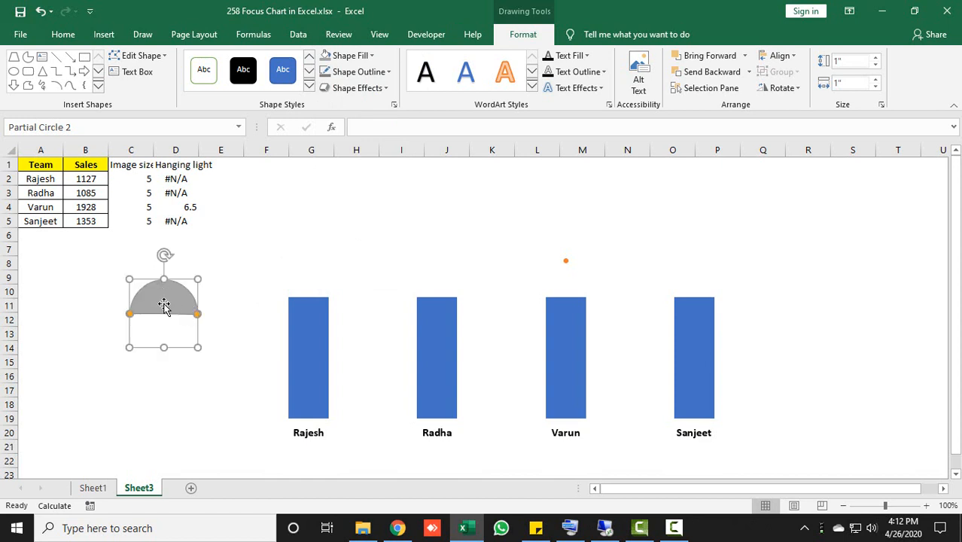
# - Draw an oval and fit it across the lamp dome's flat base, about 1.01 inches wide and 0.19 inches high
pyautogui.click(104, 35)
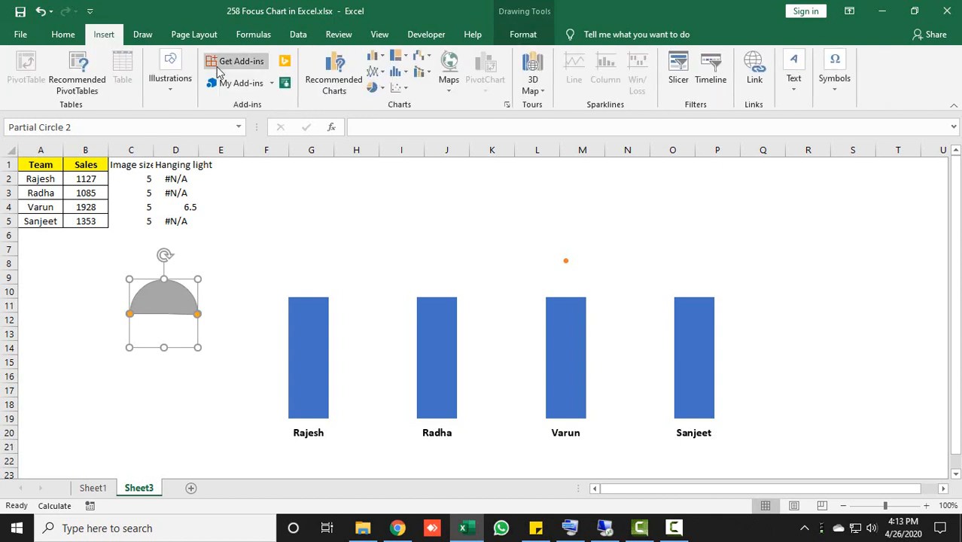
pyautogui.click(171, 90)
pyautogui.click(198, 151)
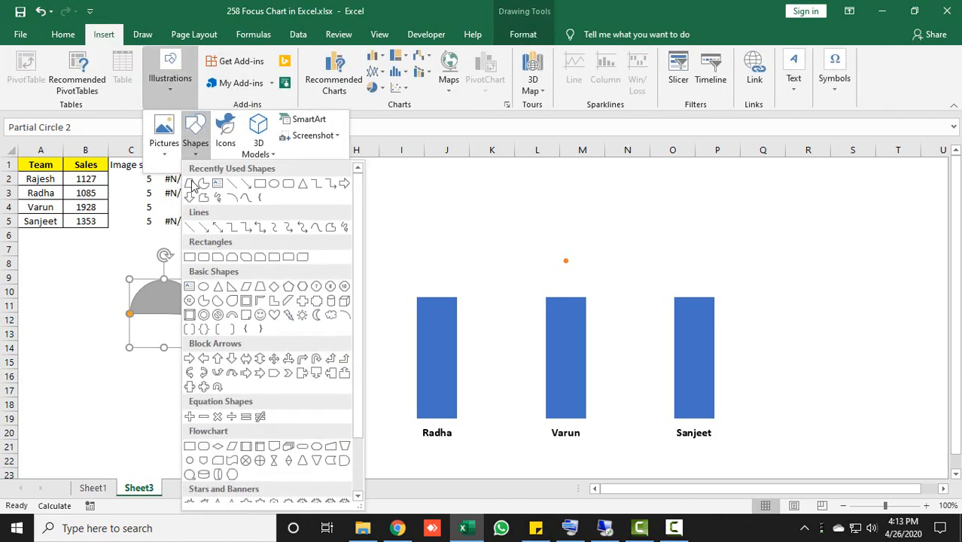
pyautogui.click(203, 300)
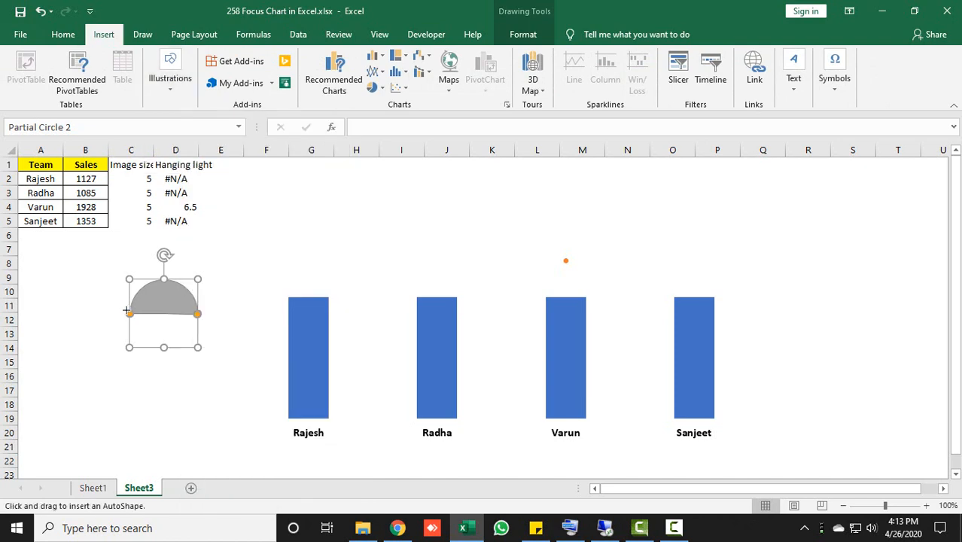
pyautogui.moveTo(123, 312); pyautogui.dragTo(196, 335)
pyautogui.click(151, 346)
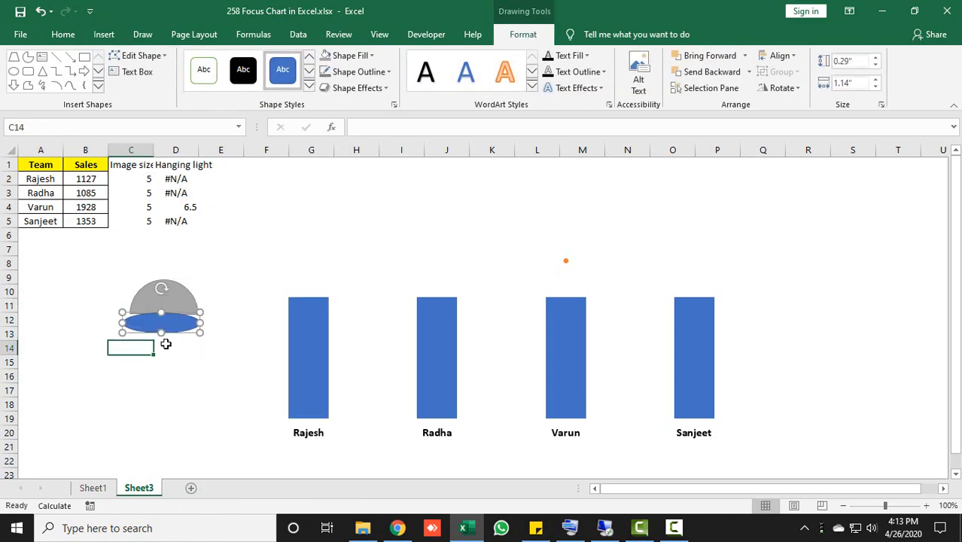
pyautogui.click(192, 327)
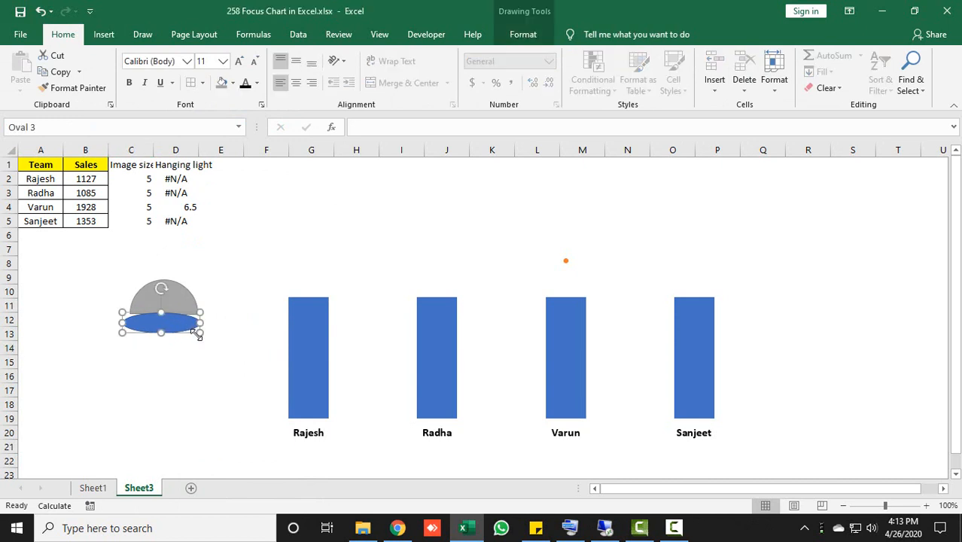
pyautogui.moveTo(199, 336)
pyautogui.mouseDown()
pyautogui.moveTo(191, 331)
pyautogui.moveTo(200, 325)
pyautogui.moveTo(171, 316)
pyautogui.moveTo(198, 322)
pyautogui.mouseUp()
pyautogui.click(85, 332)
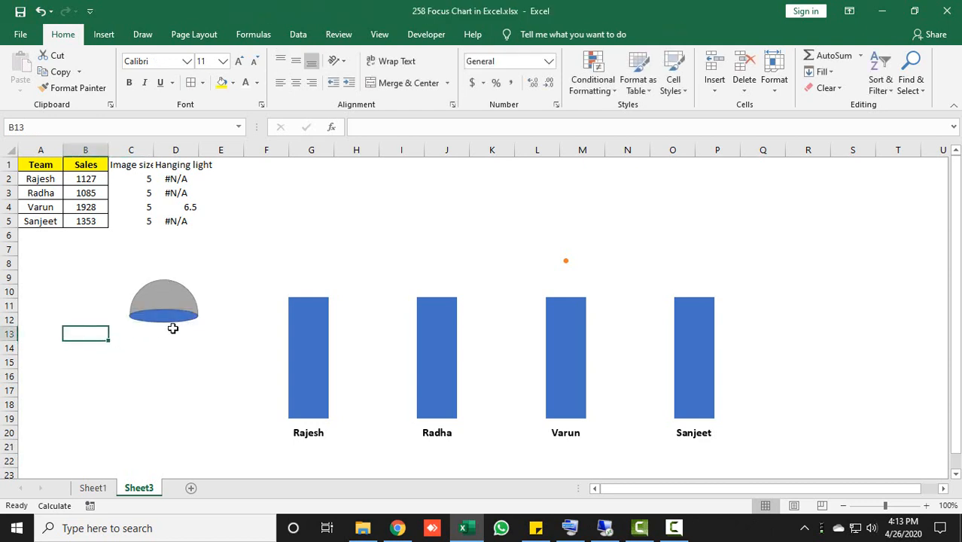
# - Remove the outline from the oval at the lamp's base and fill it with yellow
pyautogui.click(171, 322)
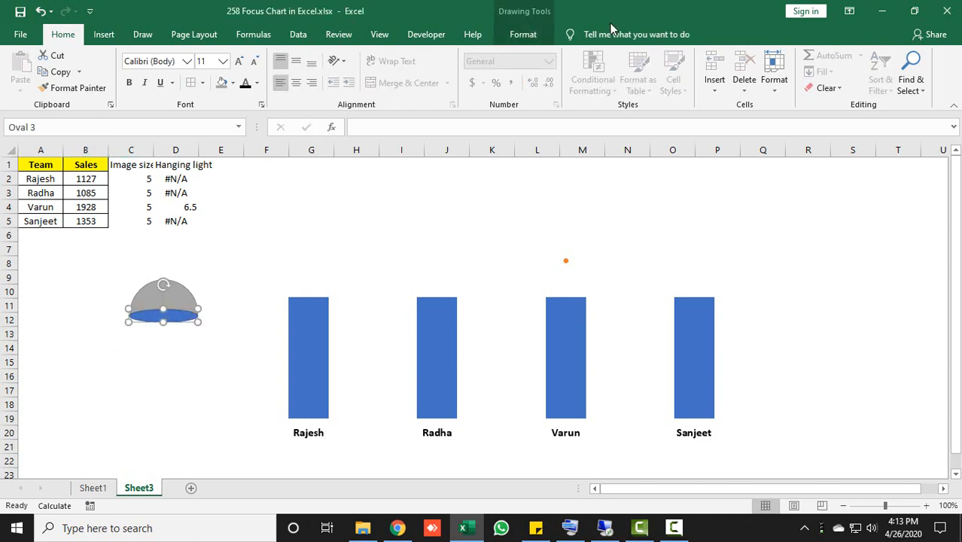
pyautogui.click(523, 34)
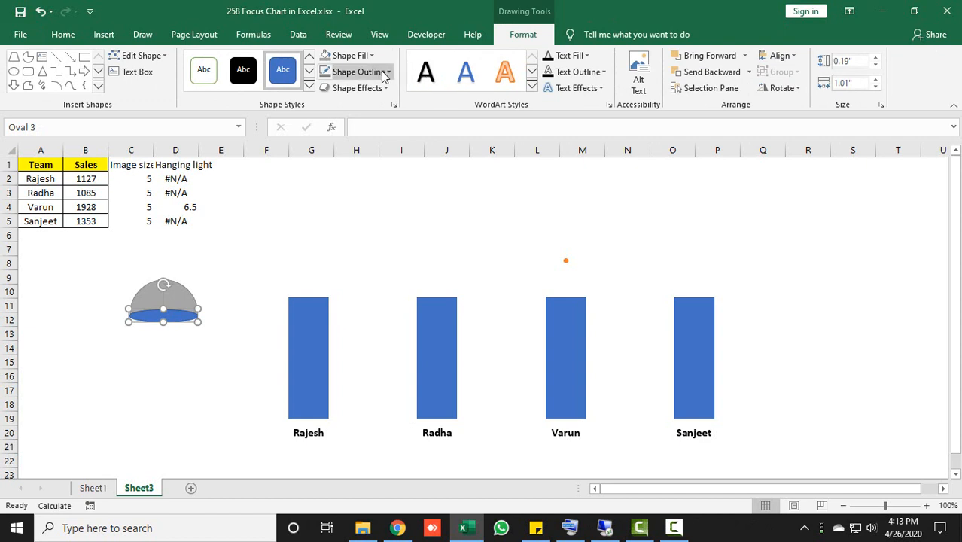
pyautogui.click(388, 73)
pyautogui.click(363, 212)
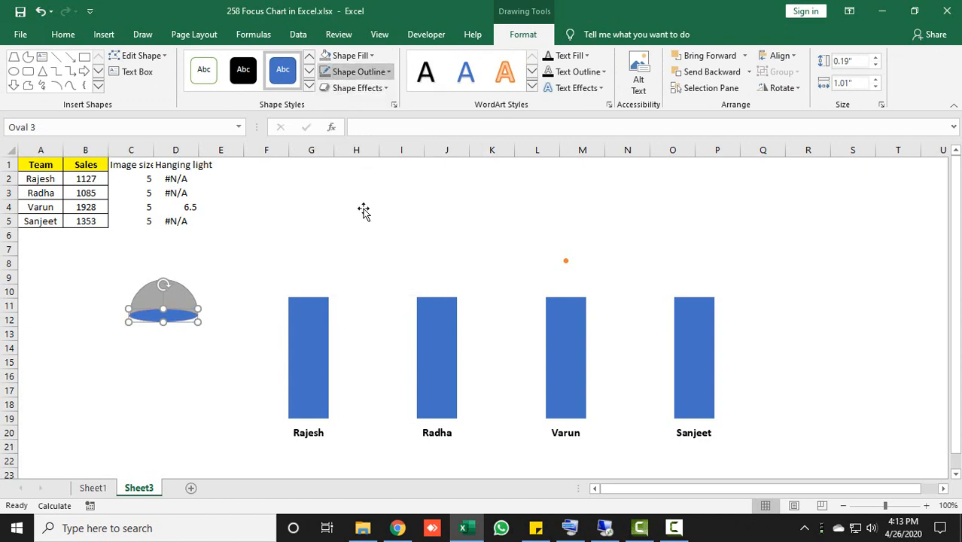
pyautogui.click(371, 56)
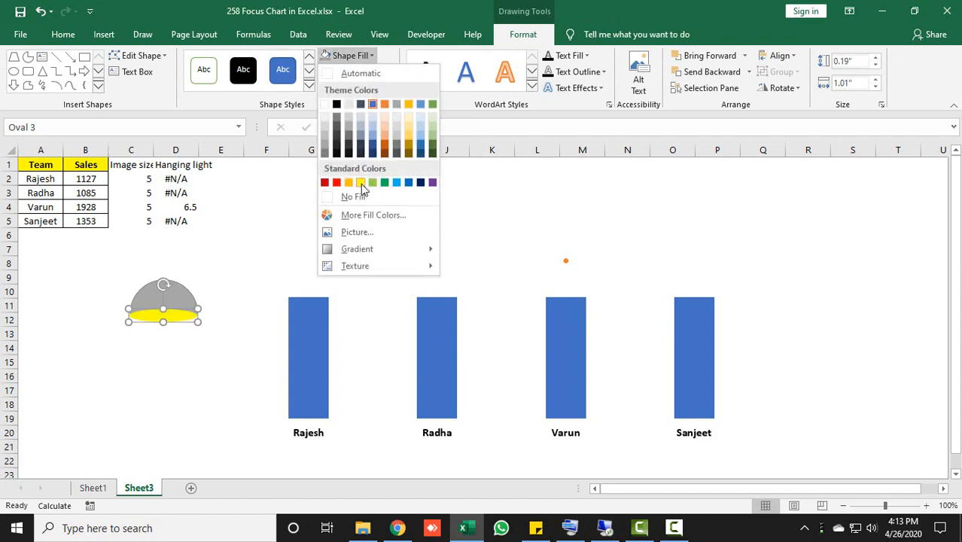
pyautogui.click(360, 183)
pyautogui.click(92, 304)
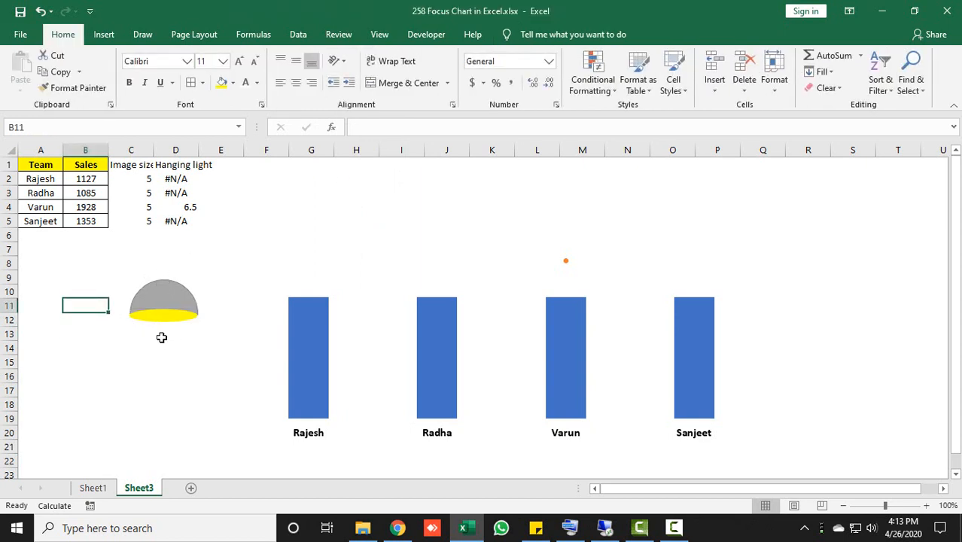
# - Draw a trapezoid about 1.33 inches high and 1.22 inches wide directly beneath the lamp as its light beam
pyautogui.click(104, 34)
pyautogui.click(170, 83)
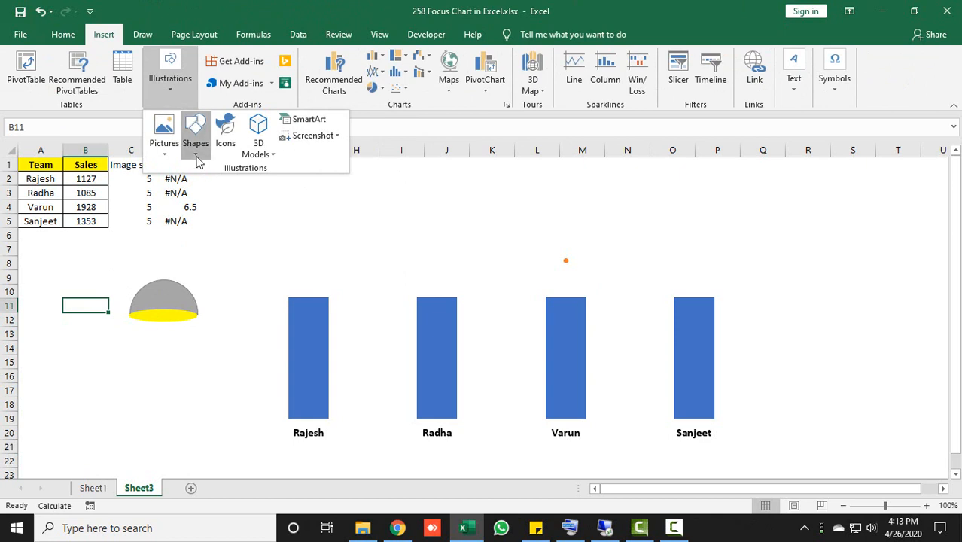
pyautogui.click(195, 134)
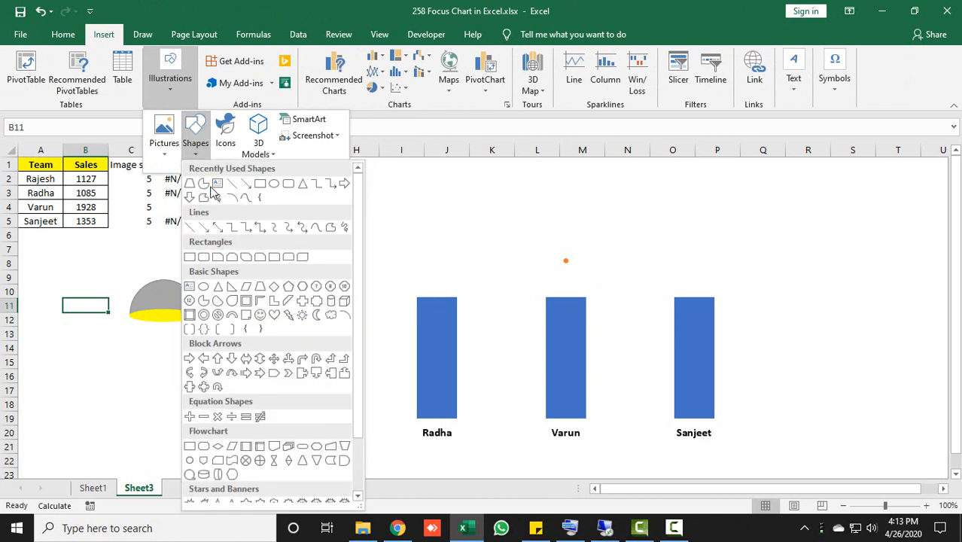
pyautogui.click(257, 286)
pyautogui.moveTo(149, 312); pyautogui.dragTo(220, 408)
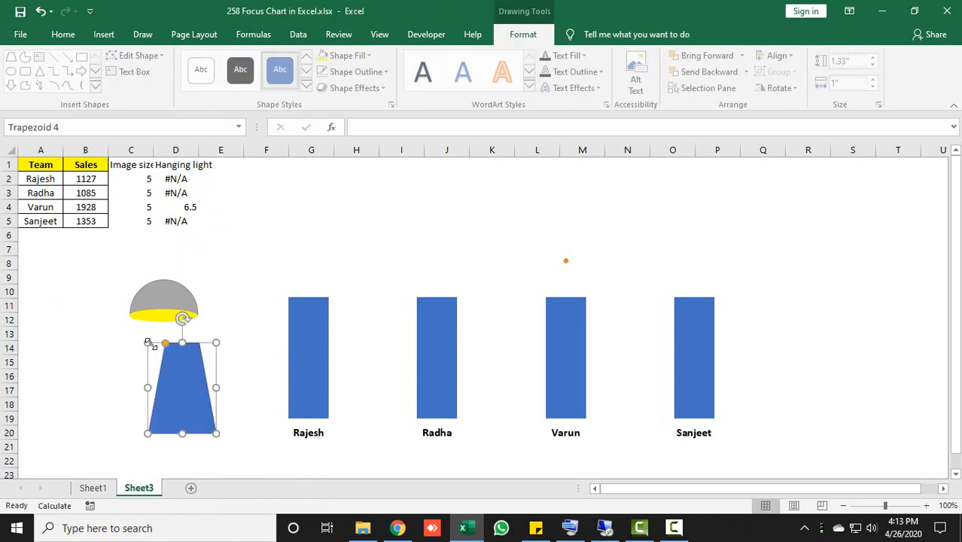
pyautogui.moveTo(182, 357)
pyautogui.mouseDown()
pyautogui.moveTo(157, 349)
pyautogui.moveTo(206, 360)
pyautogui.mouseUp()
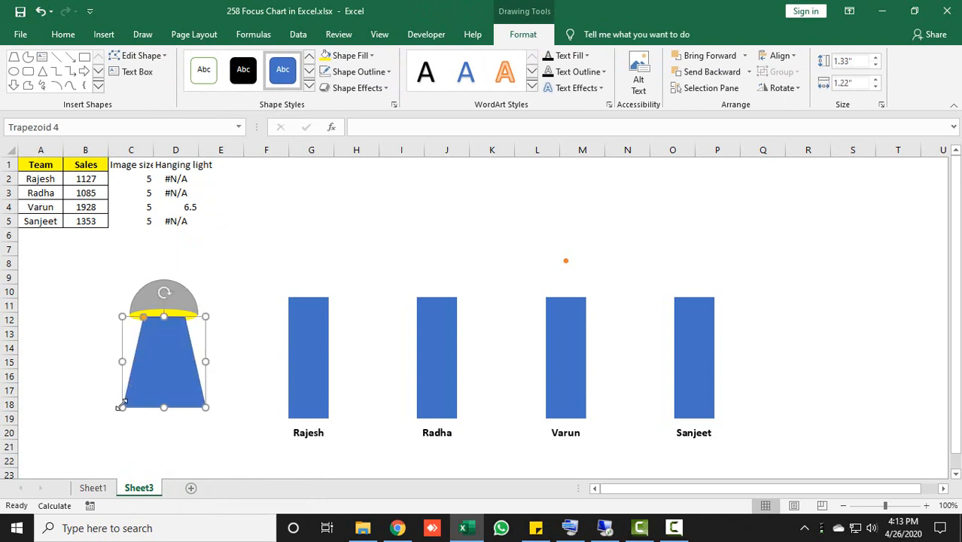
# - Resize the trapezoid light beam to about 1.47 inches high and 1.71 inches wide and remove its outline
pyautogui.moveTo(122, 408); pyautogui.dragTo(116, 417)
pyautogui.moveTo(157, 380); pyautogui.dragTo(221, 363)
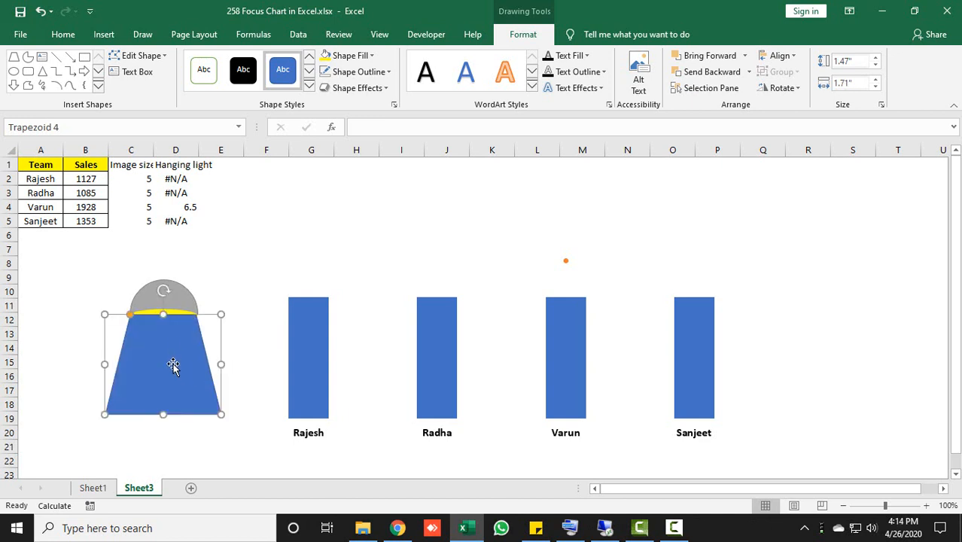
pyautogui.click(385, 73)
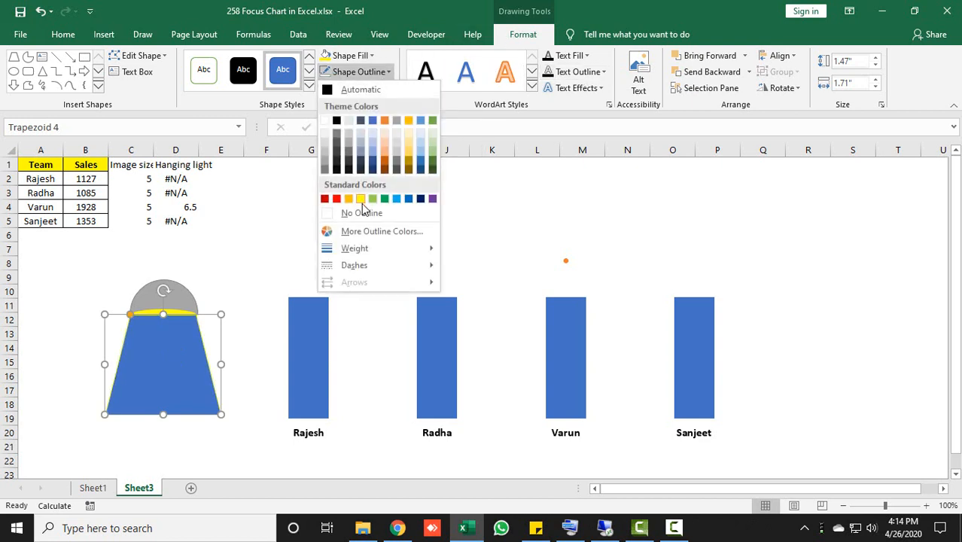
pyautogui.click(358, 215)
pyautogui.rightClick(173, 358)
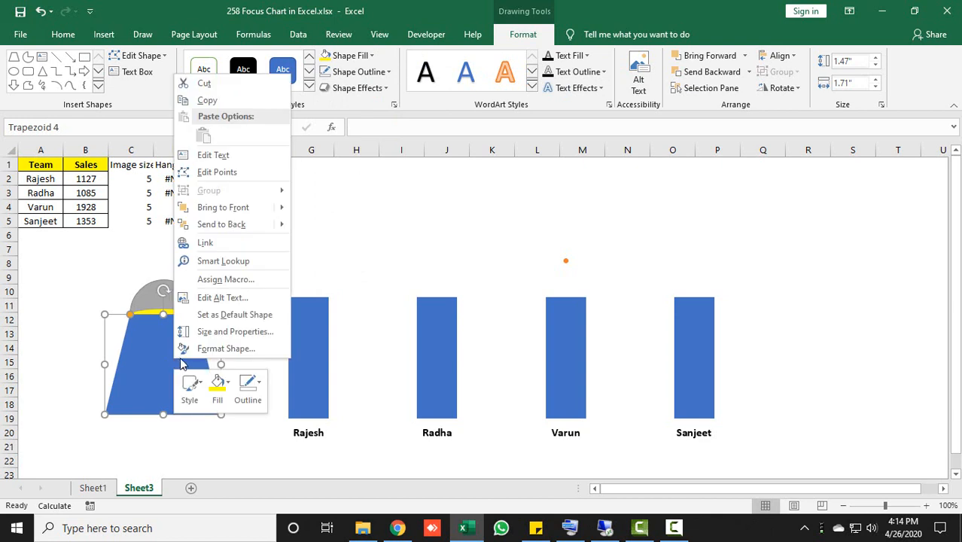
pyautogui.press('Escape')
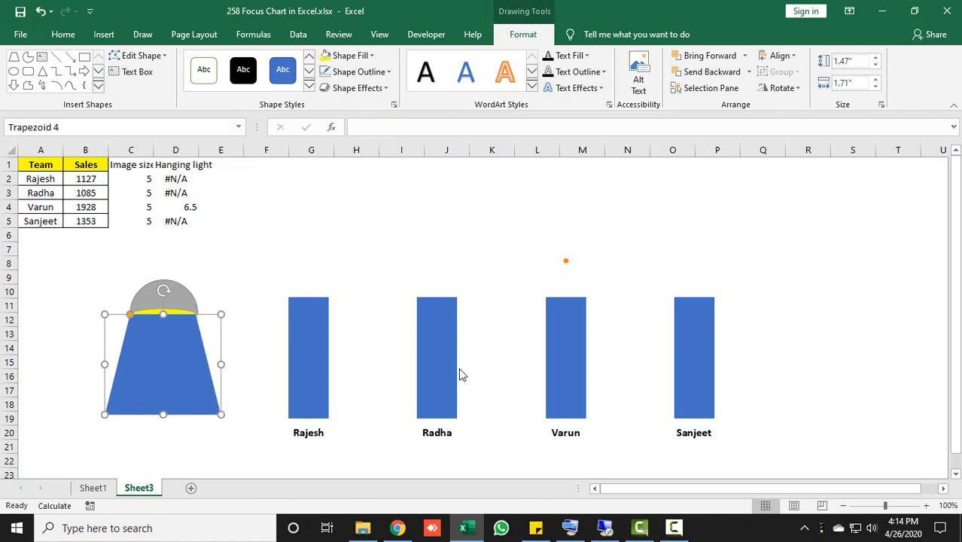
# - Give the trapezoid light beam a linear gradient fill at a 90° angle
pyautogui.hotkey('ctrl', '1')
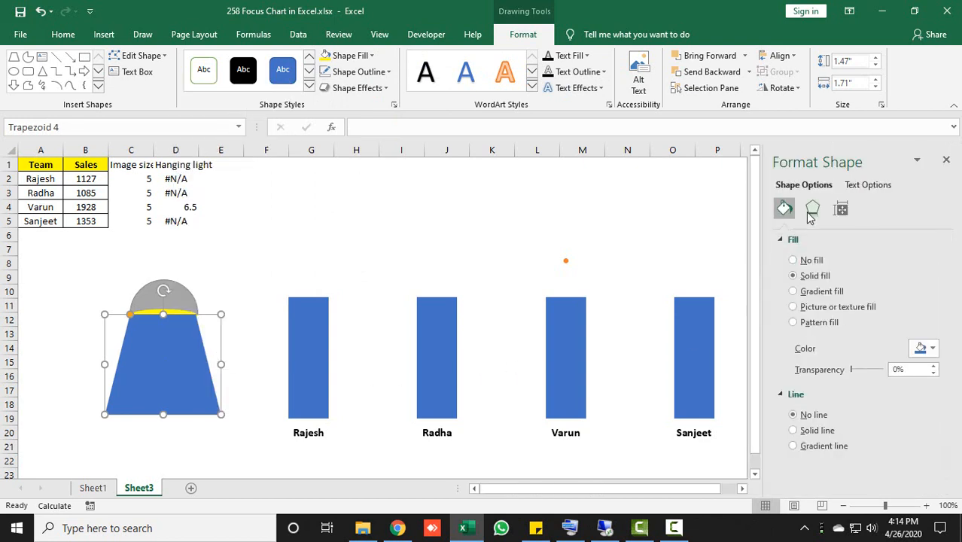
pyautogui.click(809, 299)
pyautogui.moveTo(949, 294); pyautogui.dragTo(948, 350)
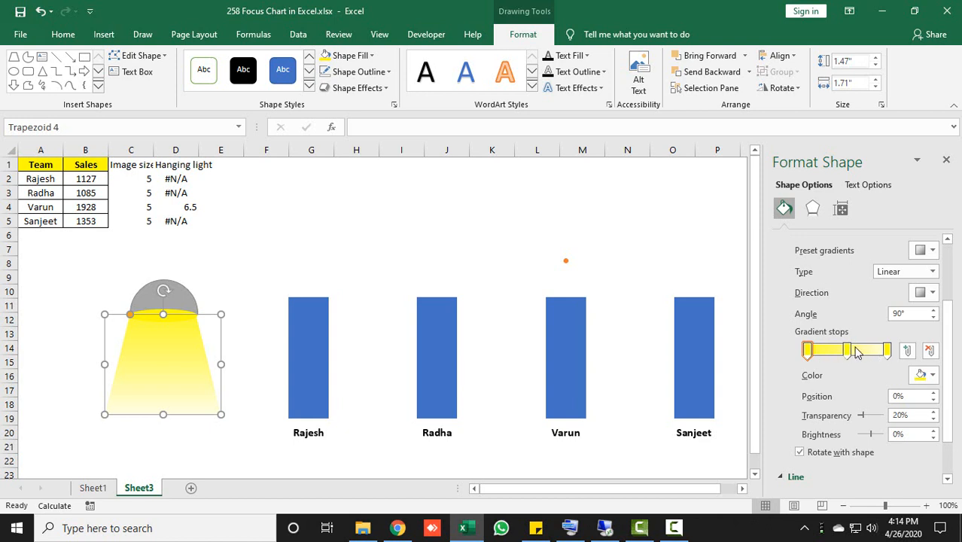
# - Color all three gradient stops of the light beam yellow
pyautogui.click(848, 350)
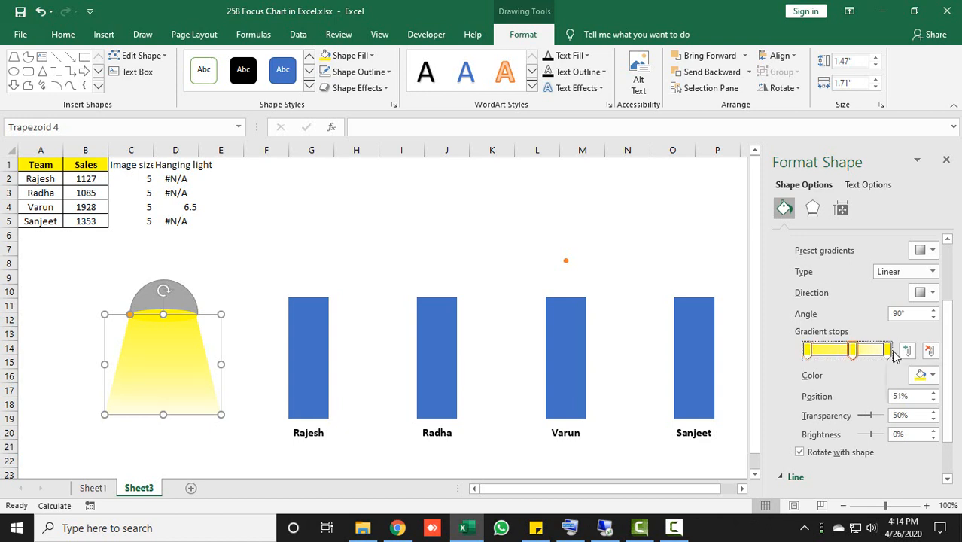
pyautogui.click(889, 352)
pyautogui.click(923, 375)
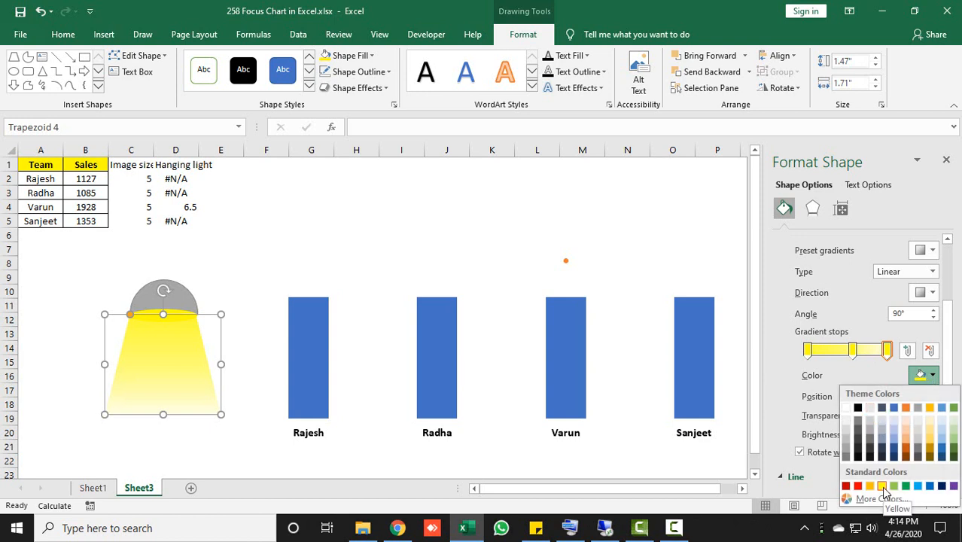
pyautogui.click(808, 350)
pyautogui.click(924, 375)
pyautogui.click(882, 485)
pyautogui.click(851, 350)
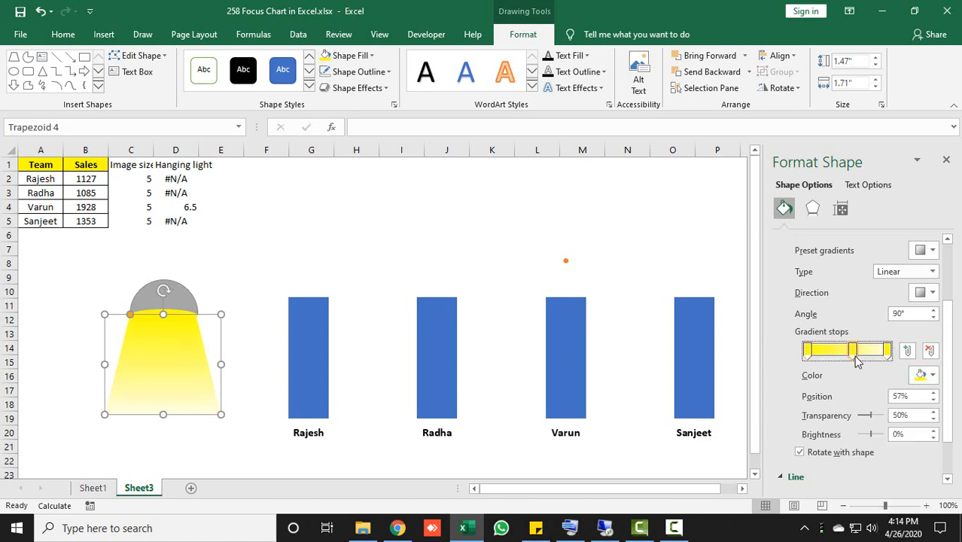
pyautogui.click(921, 375)
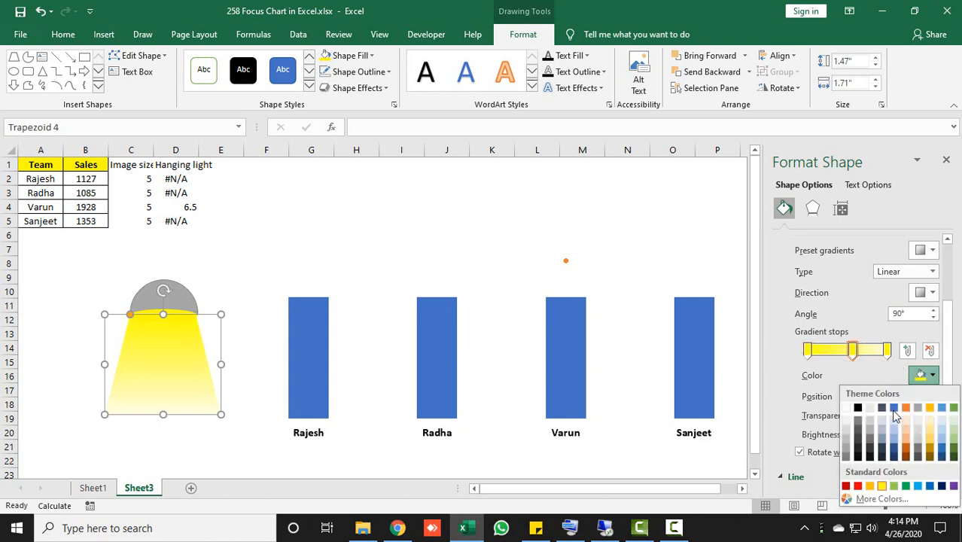
pyautogui.click(882, 486)
pyautogui.click(887, 350)
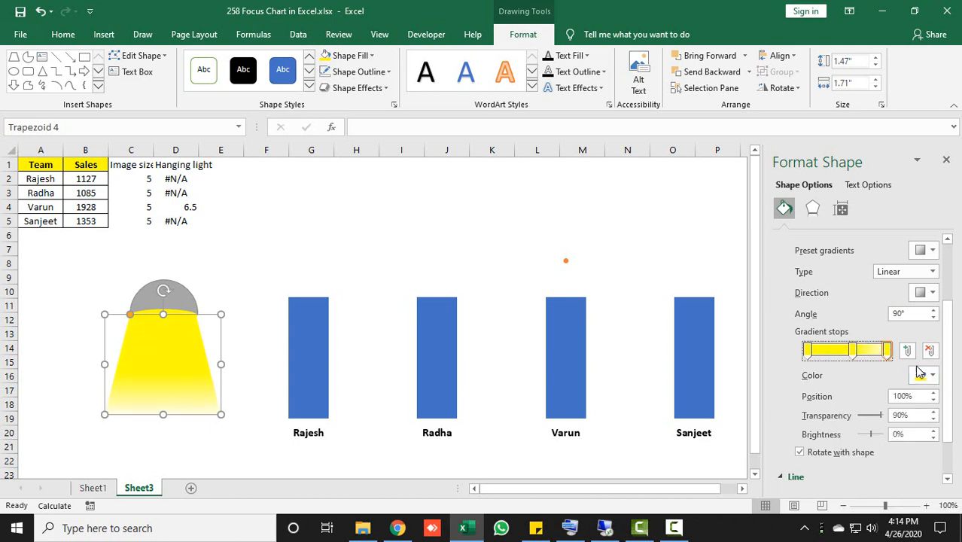
pyautogui.click(925, 375)
pyautogui.click(886, 485)
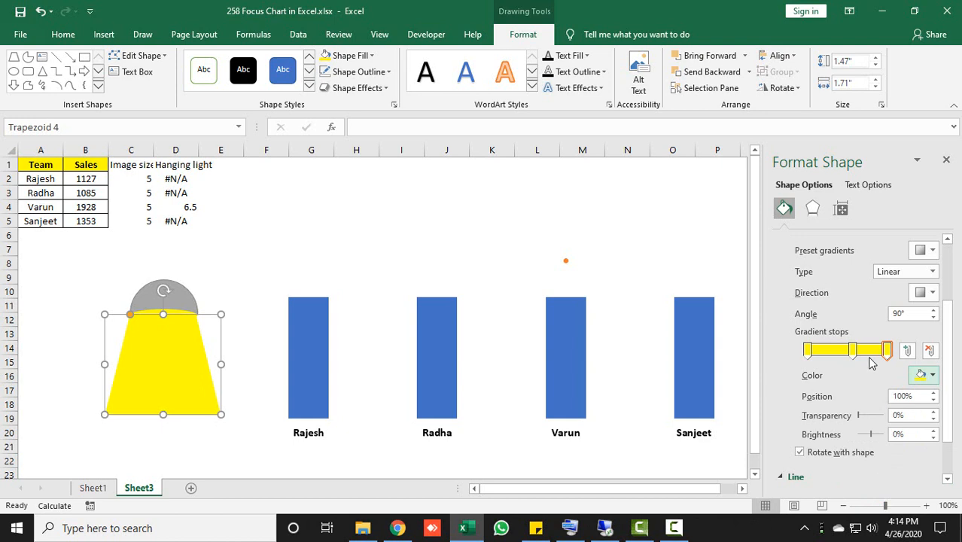
# - Set the transparency of the beam's first gradient stop to 20%
pyautogui.click(810, 354)
pyautogui.moveTo(911, 415); pyautogui.dragTo(875, 415)
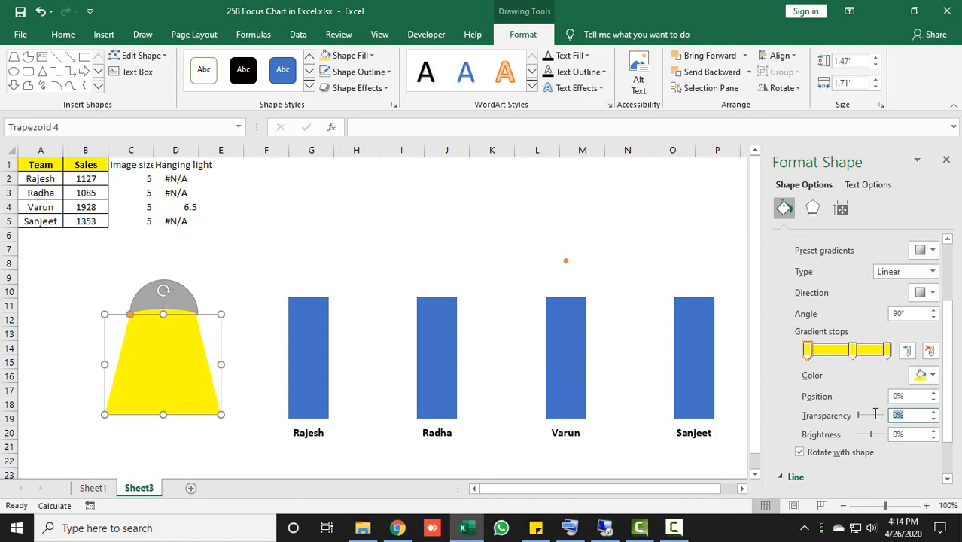
pyautogui.write('20%')
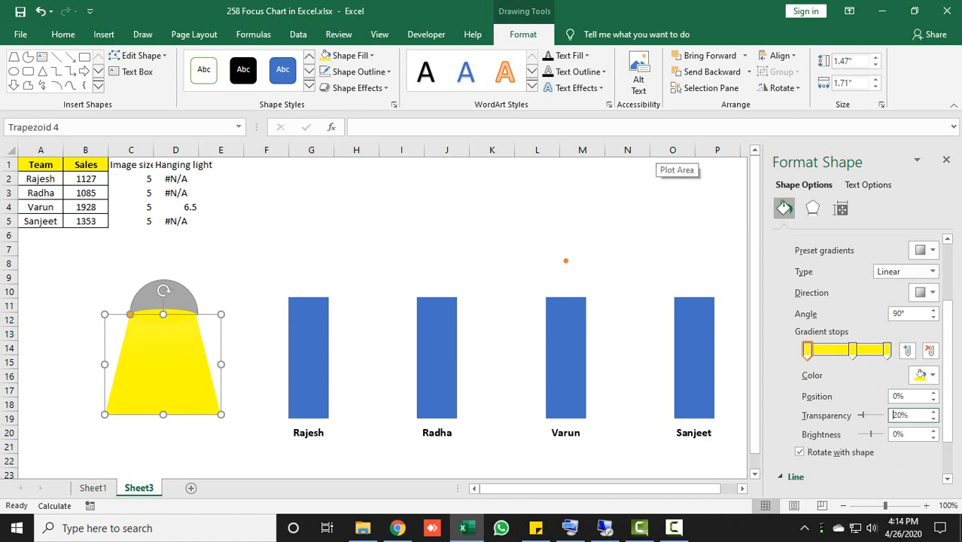
# - Set the beam's middle gradient stop to position 50% with 50% transparency
pyautogui.click(853, 352)
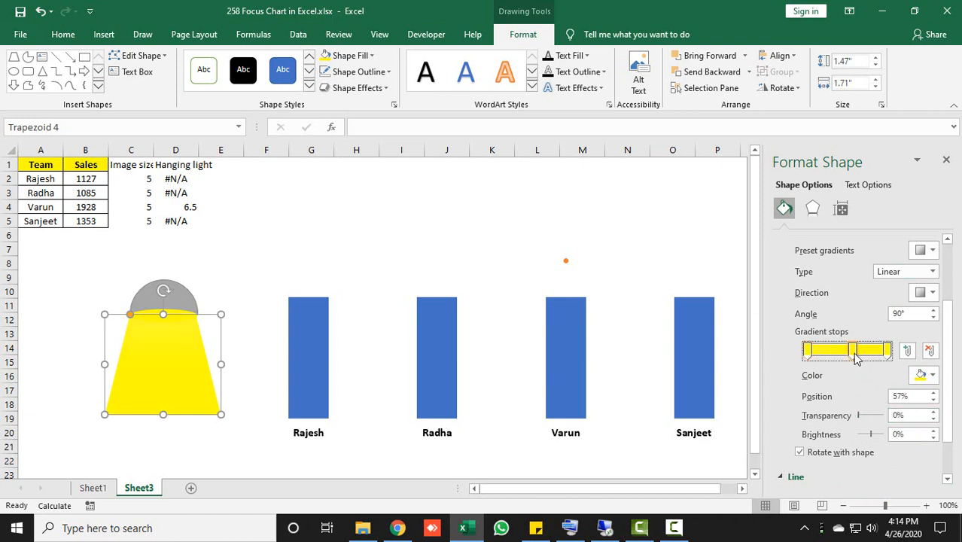
pyautogui.click(934, 400)
pyautogui.click(934, 401)
pyautogui.click(934, 401)
pyautogui.click(935, 401)
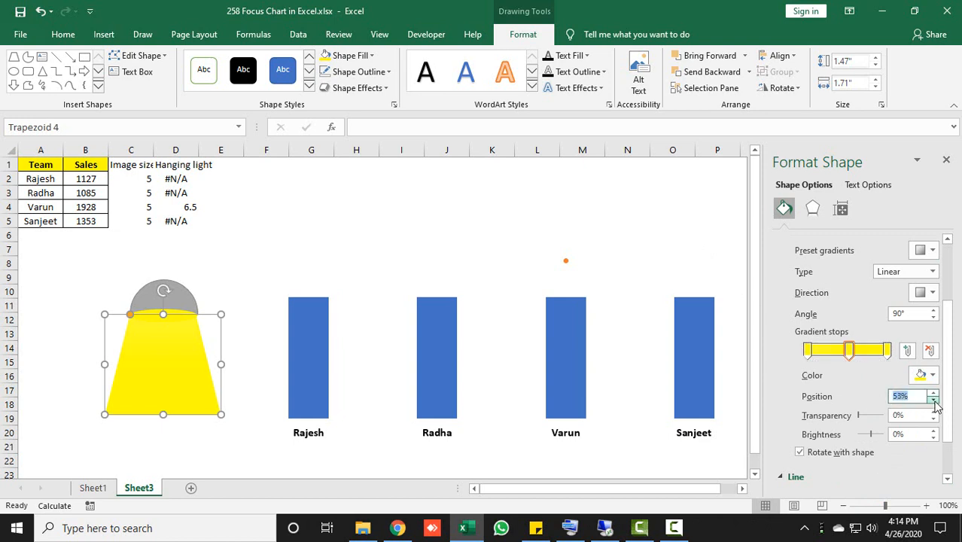
pyautogui.click(847, 419)
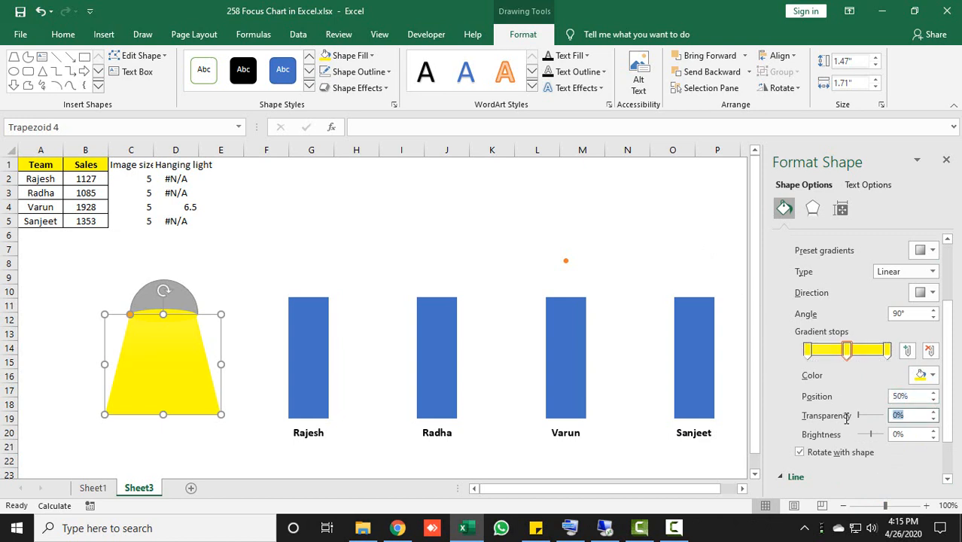
pyautogui.write('50')
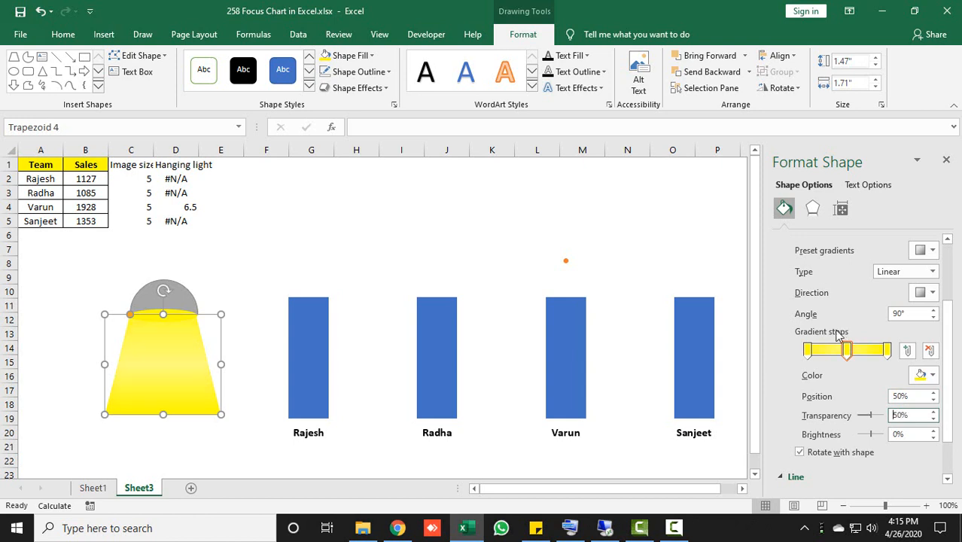
# - Set the transparency of the beam's last gradient stop to 90% and close the shape formatting settings
pyautogui.click(887, 350)
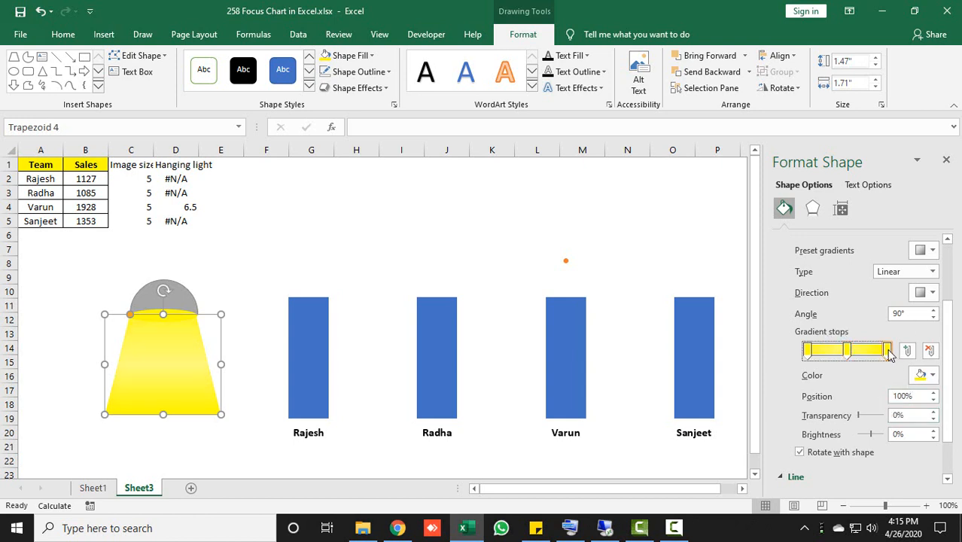
pyautogui.doubleClick(915, 415)
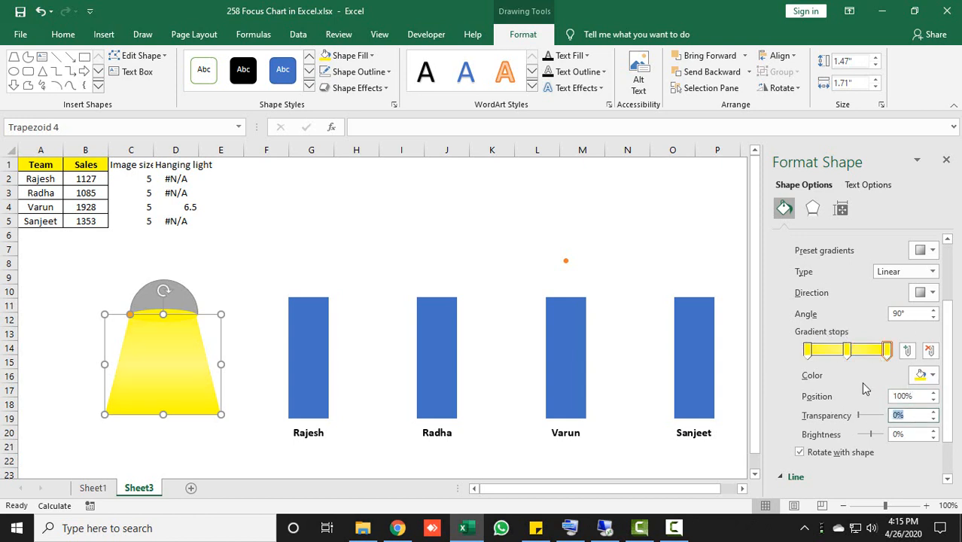
pyautogui.write('80')
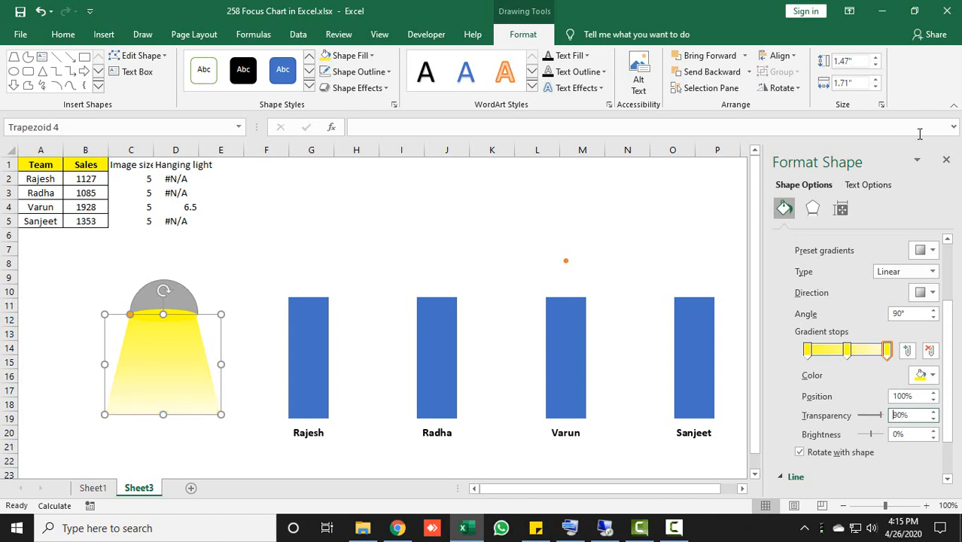
pyautogui.click(946, 160)
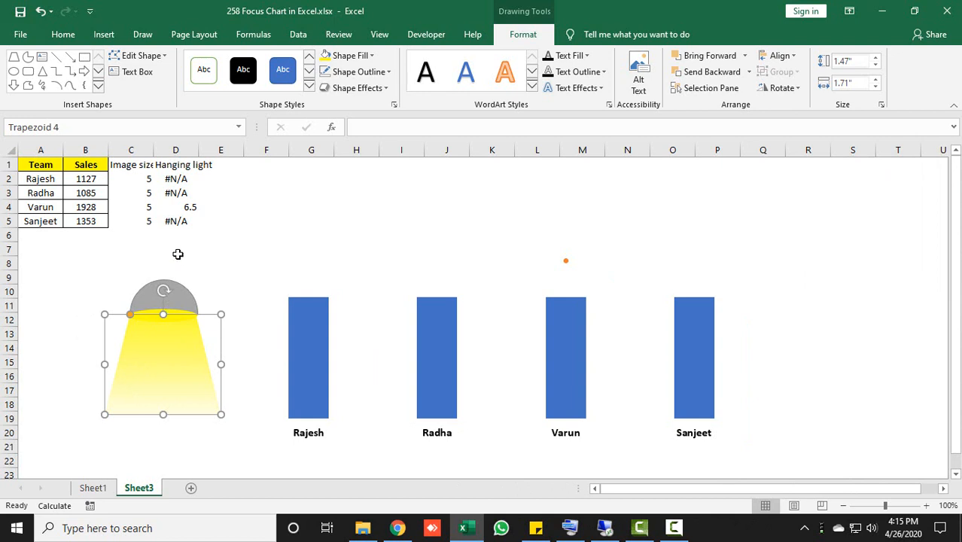
# - Draw a straight vertical line about 0.63 inches long in the empty area beside the lamp
pyautogui.click(104, 34)
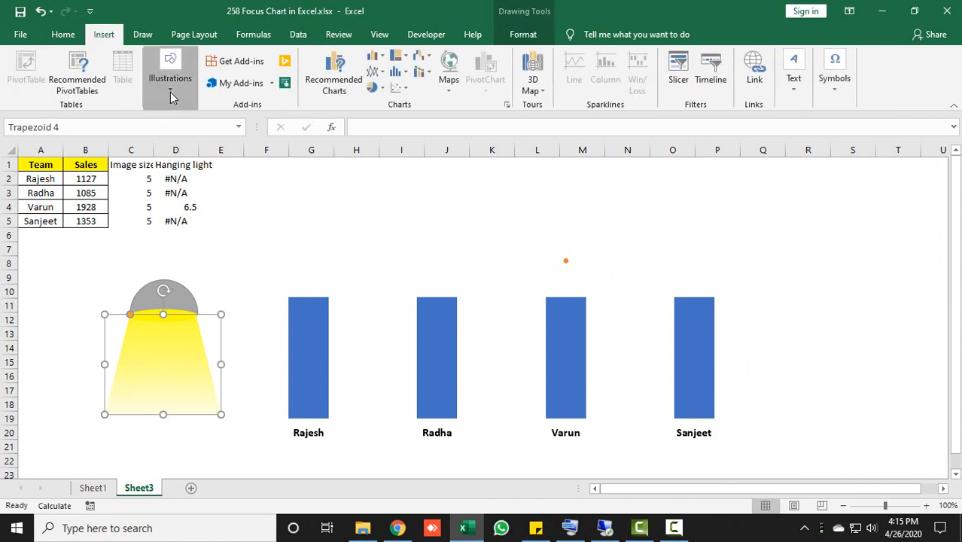
pyautogui.click(170, 91)
pyautogui.click(195, 147)
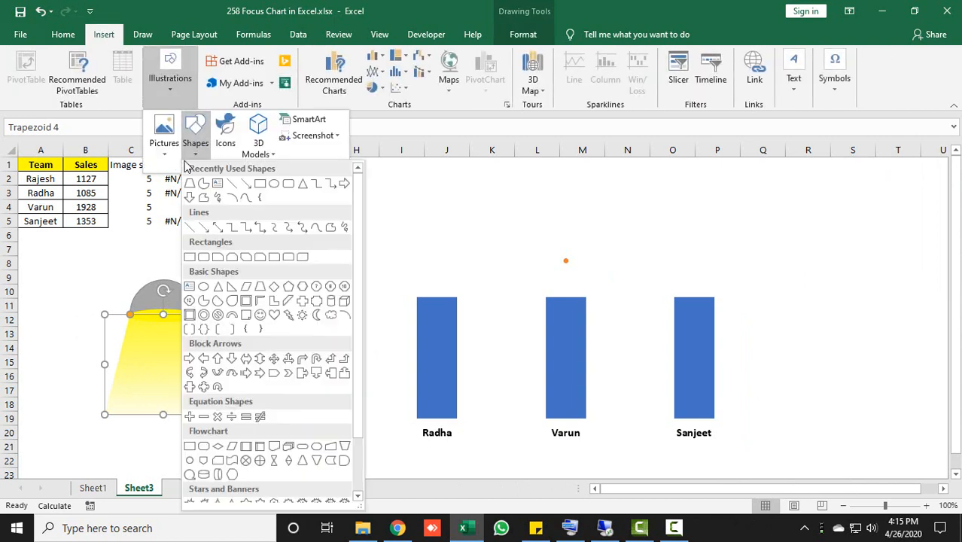
pyautogui.click(192, 228)
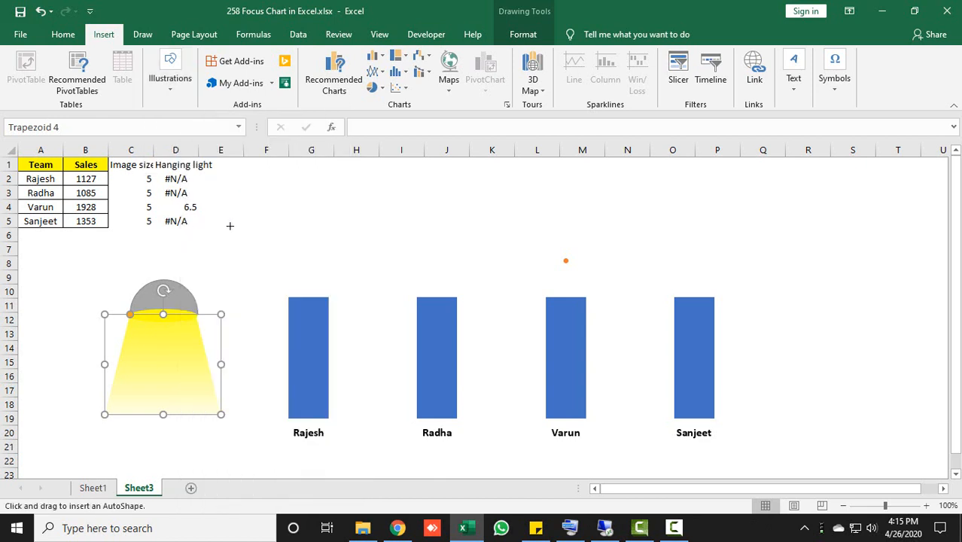
pyautogui.moveTo(233, 214); pyautogui.dragTo(232, 259)
pyautogui.moveTo(231, 255); pyautogui.dragTo(234, 255)
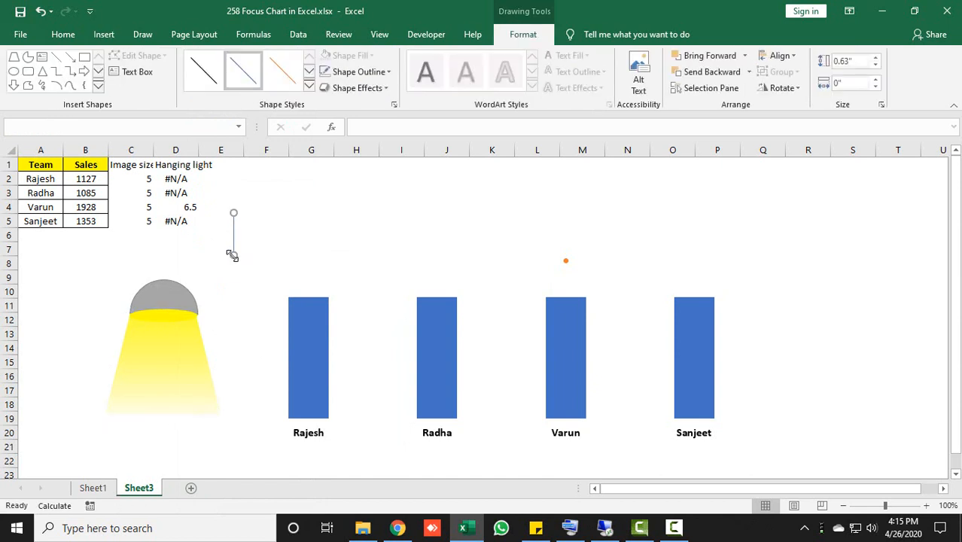
# - Set the vertical line's width to 2.5 pt and its color to gray
pyautogui.rightClick(232, 256)
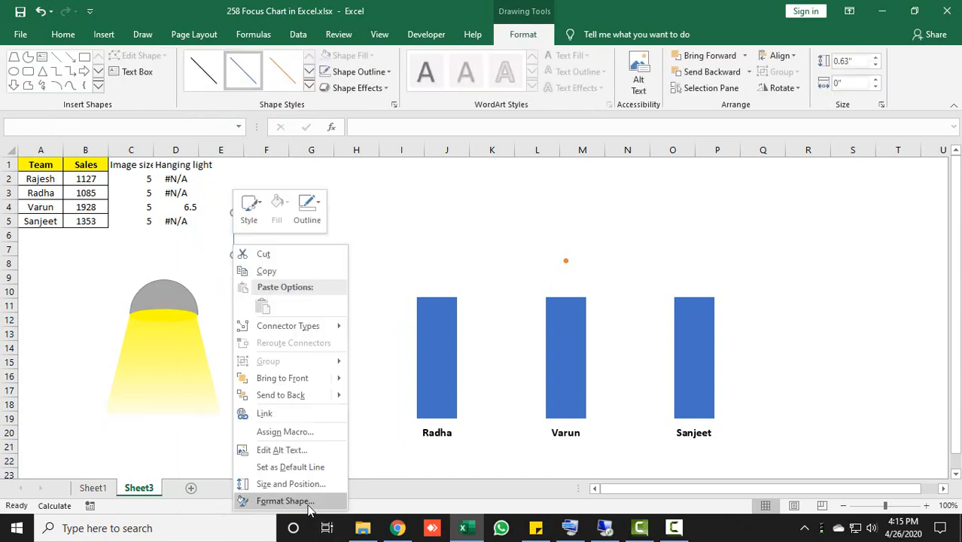
pyautogui.click(284, 501)
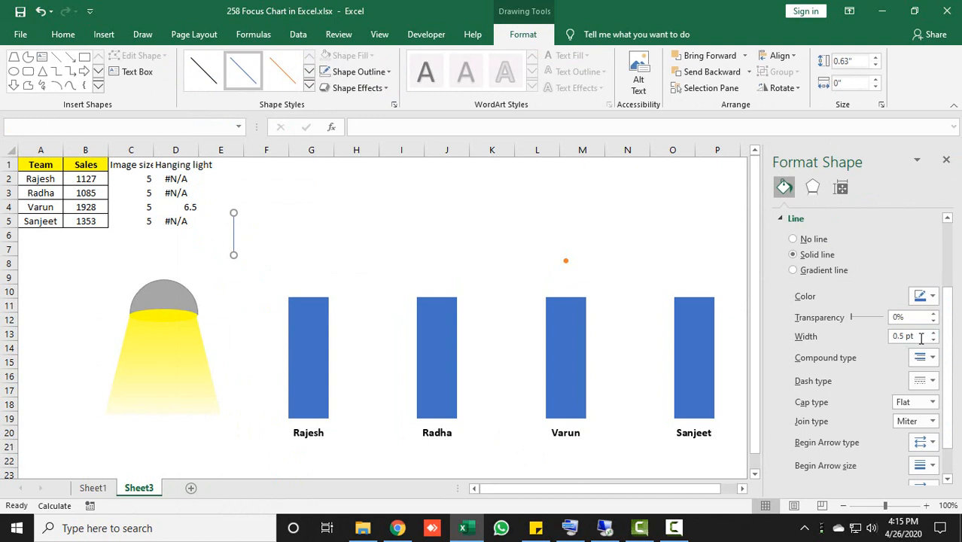
pyautogui.click(920, 338)
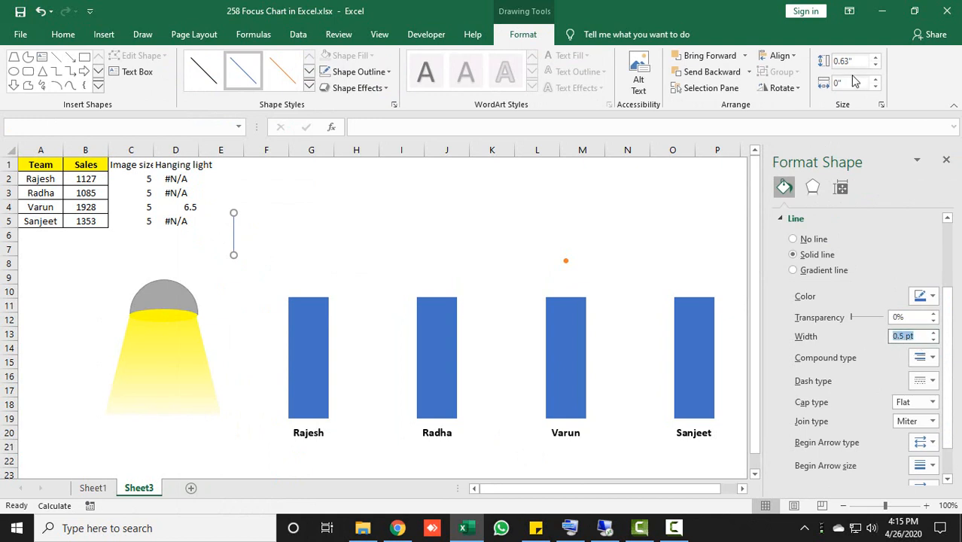
pyautogui.write('2.5')
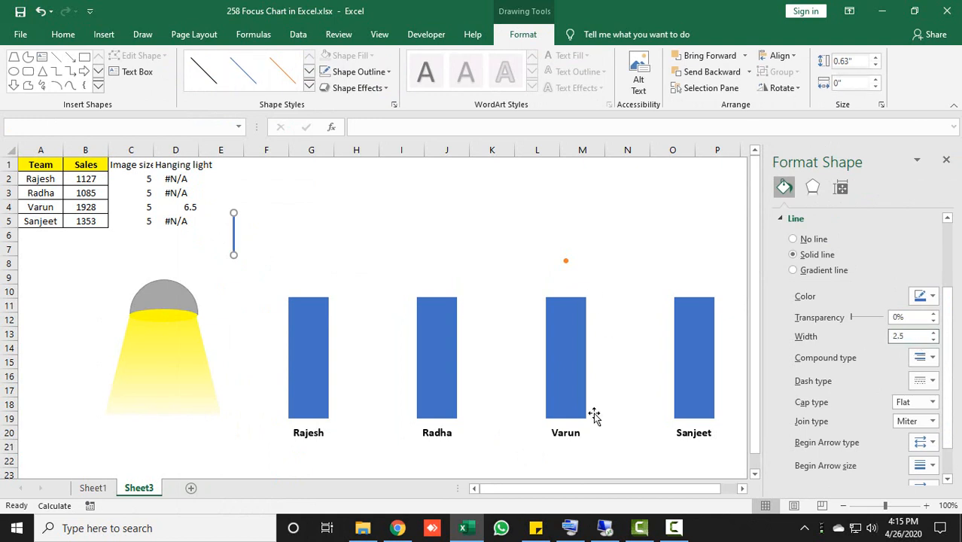
pyautogui.click(928, 299)
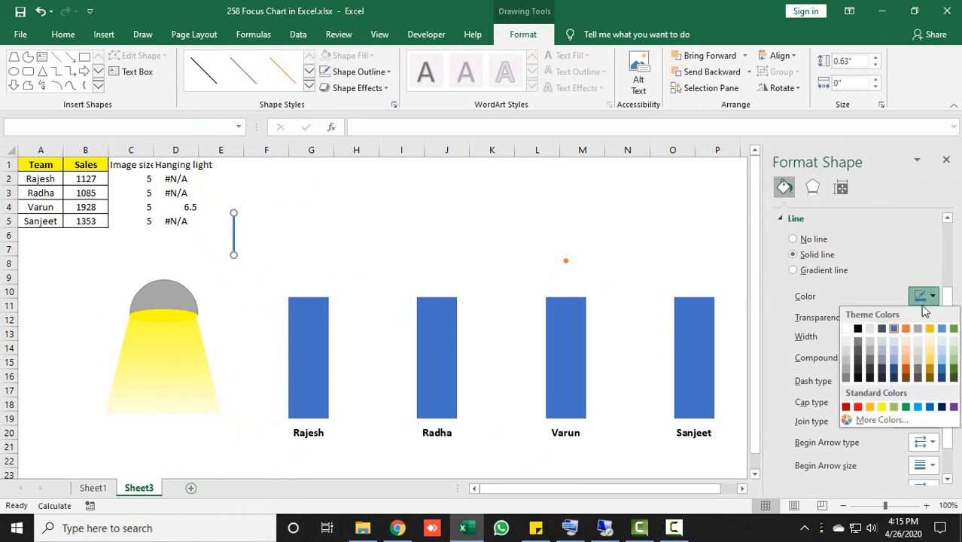
pyautogui.press('Escape')
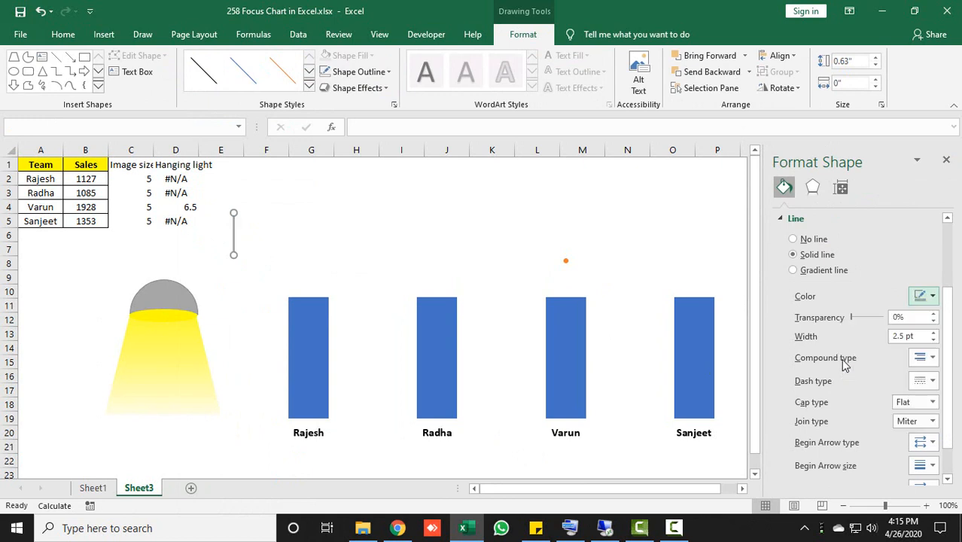
pyautogui.click(946, 161)
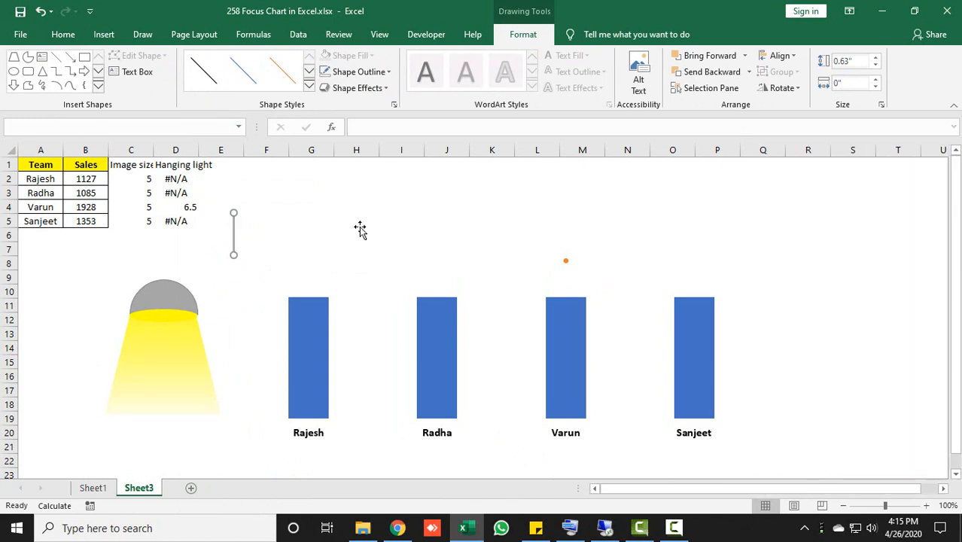
# - Move the gray line onto the top of the lamp's dome and group all the lamp shapes into one object
pyautogui.moveTo(233, 236); pyautogui.dragTo(165, 262)
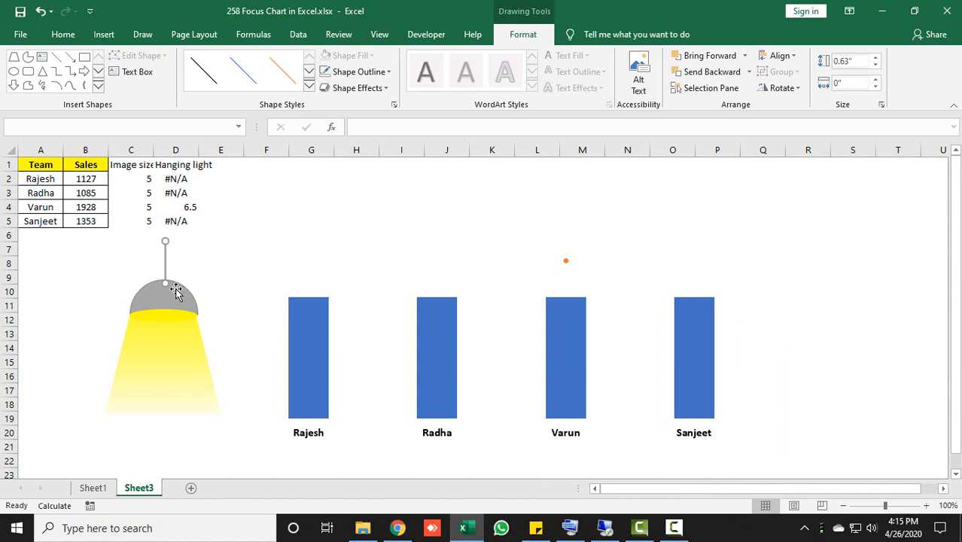
pyautogui.click(174, 295)
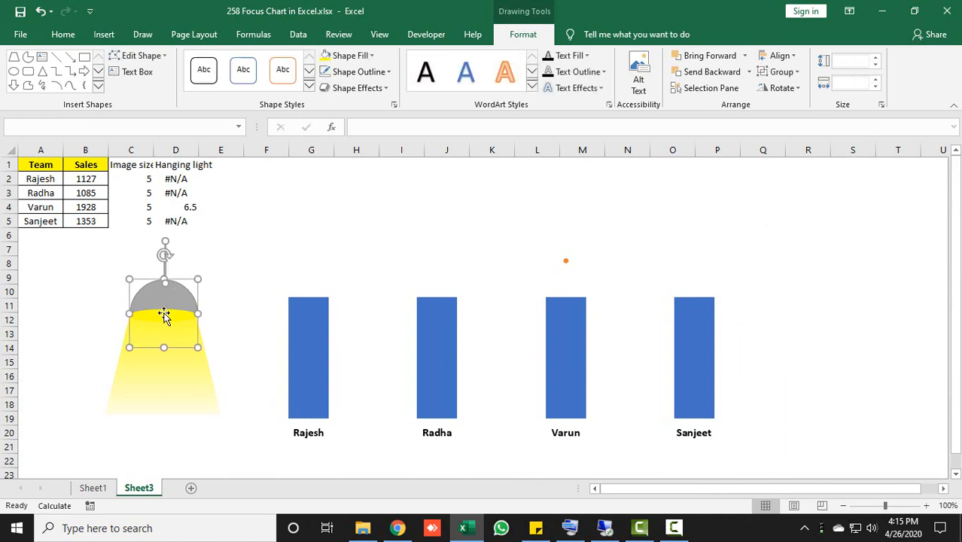
pyautogui.keyDown('ctrl'); pyautogui.click(159, 365); pyautogui.keyUp('ctrl')
pyautogui.rightClick(153, 360)
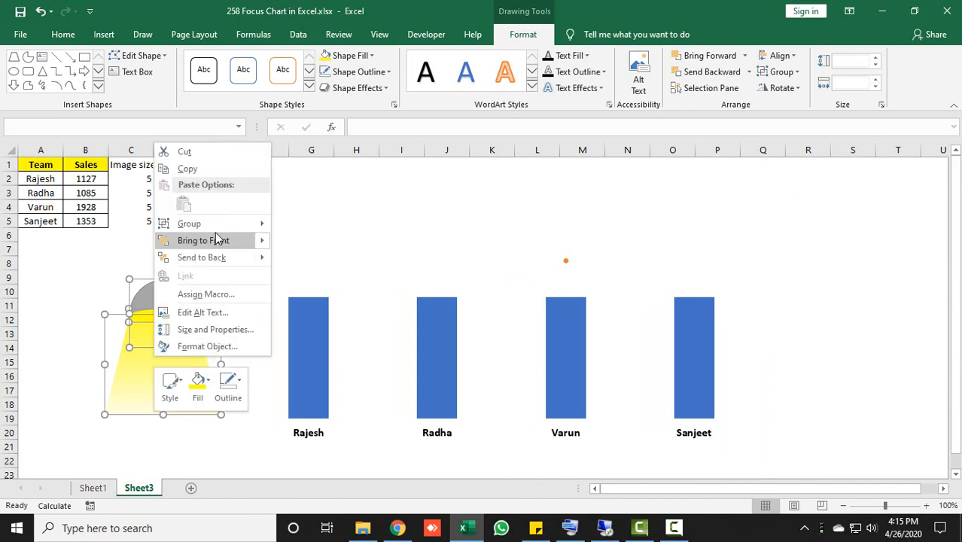
pyautogui.moveTo(215, 225)
pyautogui.click(291, 228)
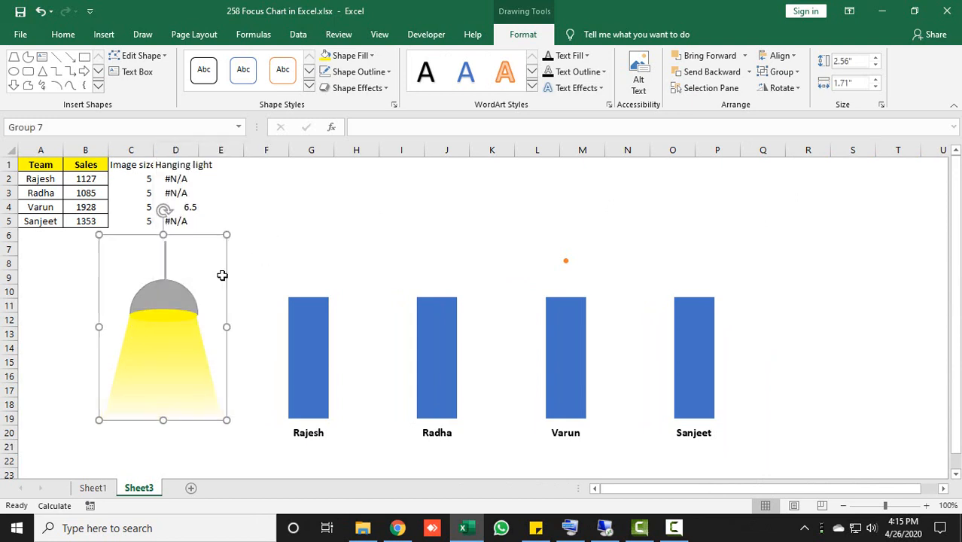
# - Replace the chart's Hanging light marker with a copy of the grouped lamp and remove the original lamp from the sheet
pyautogui.click(56, 307)
pyautogui.click(165, 300)
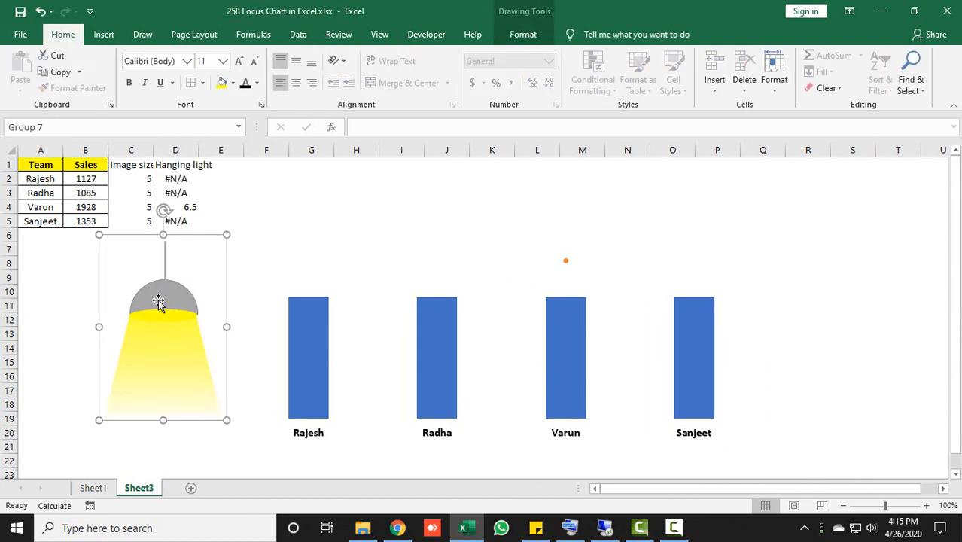
pyautogui.hotkey('ctrl', 'c')
pyautogui.click(566, 263)
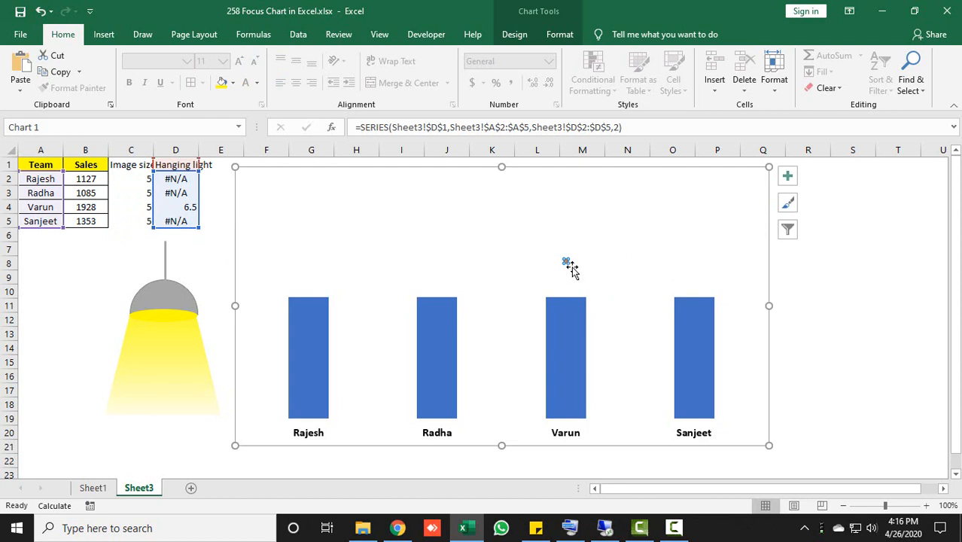
pyautogui.hotkey('ctrl', 'v')
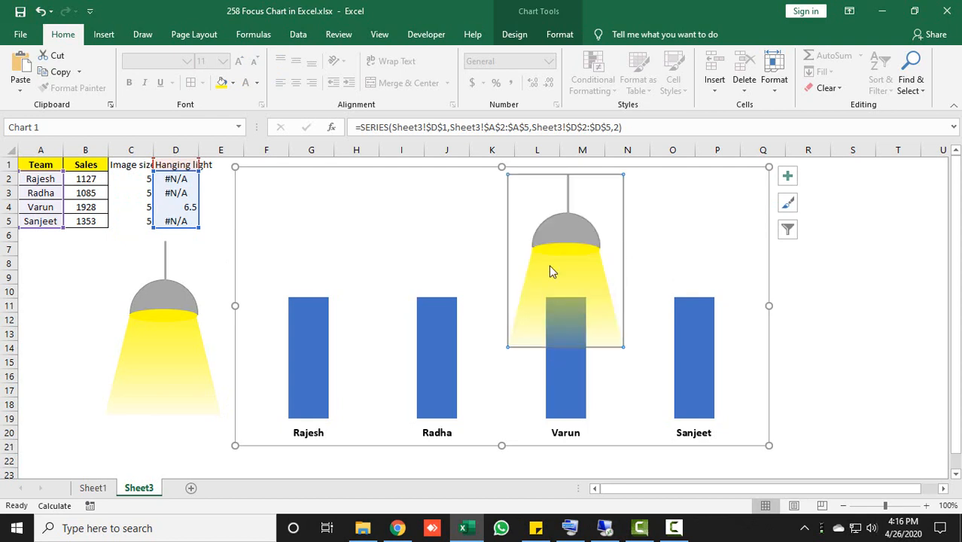
pyautogui.moveTo(180, 304); pyautogui.dragTo(133, 305)
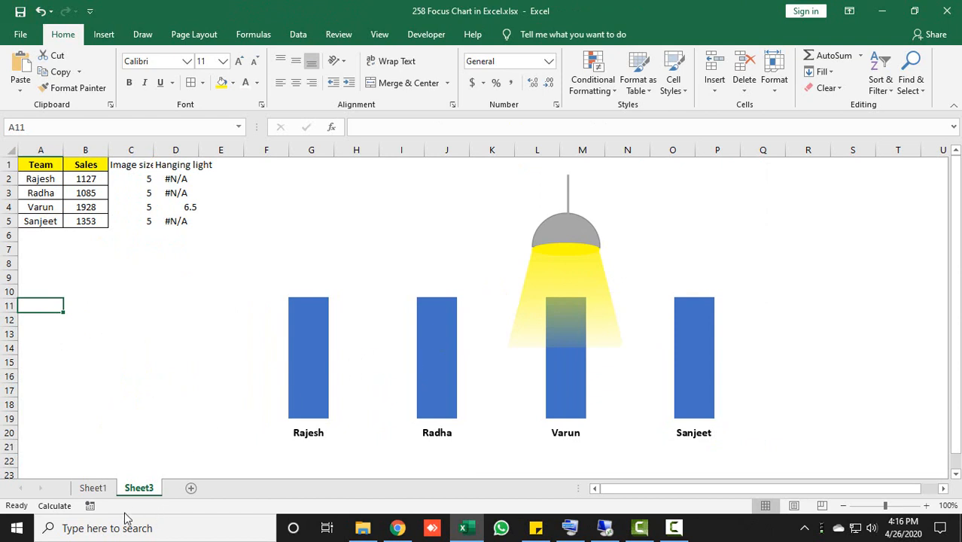
# - Review the finished chart on Sheet1, then switch to Chrome and browse Pixabay's business people vector graphics for silhouettes
pyautogui.click(93, 488)
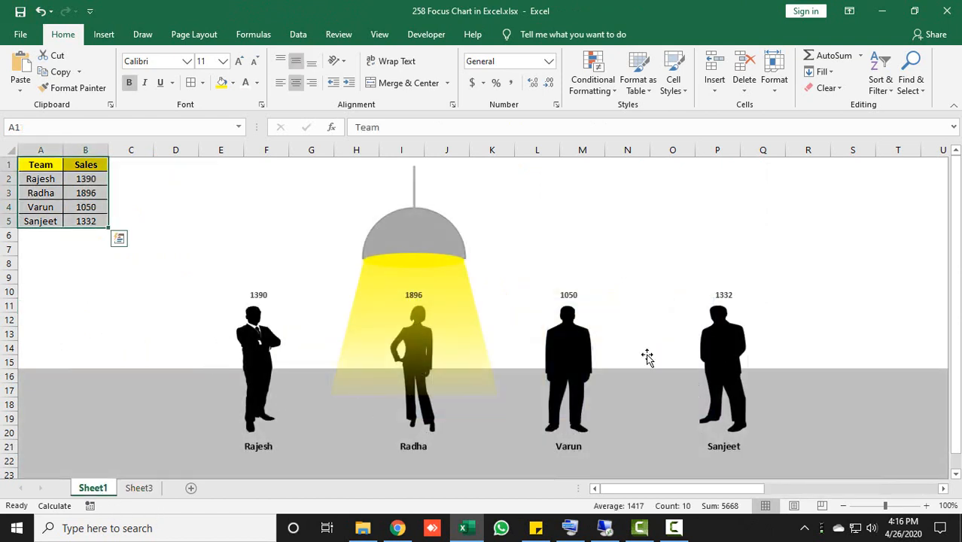
pyautogui.click(142, 488)
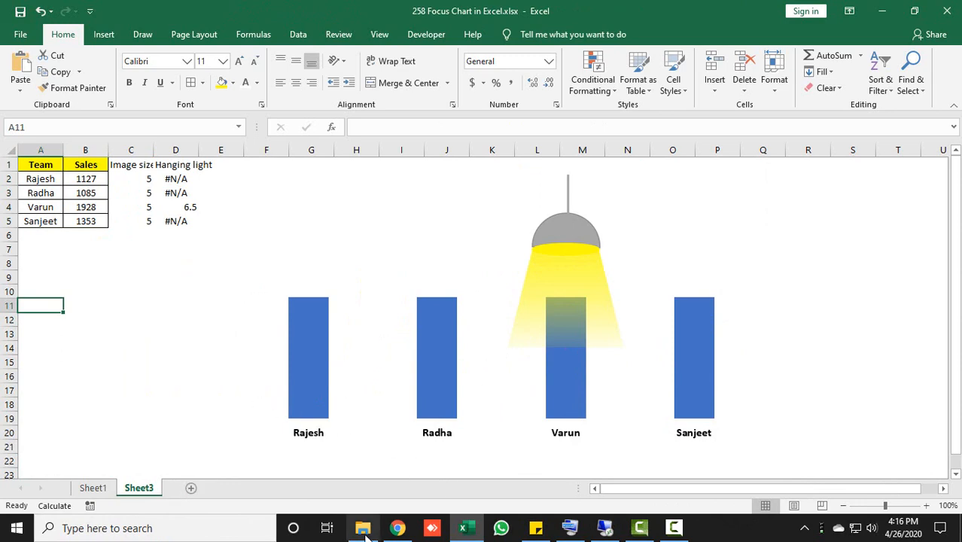
pyautogui.click(398, 528)
pyautogui.click(274, 9)
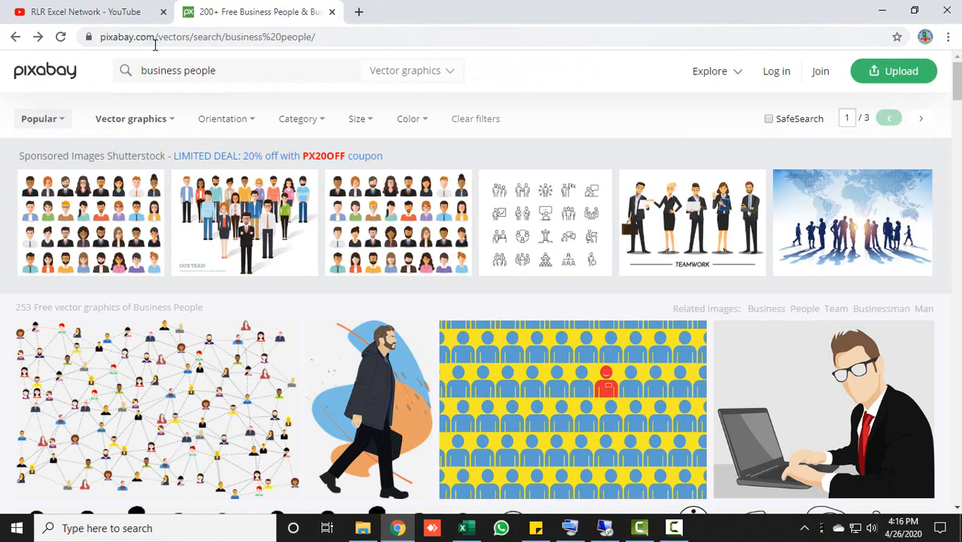
pyautogui.moveTo(256, 75); pyautogui.dragTo(141, 70)
pyautogui.click(251, 70)
pyautogui.scroll(-6, 467, 119)
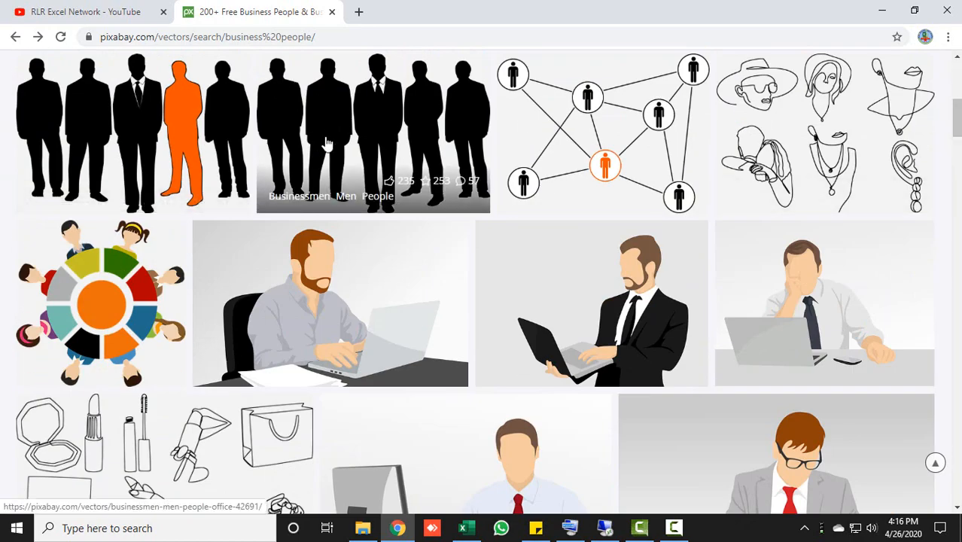
pyautogui.scroll(-6, 488, 253)
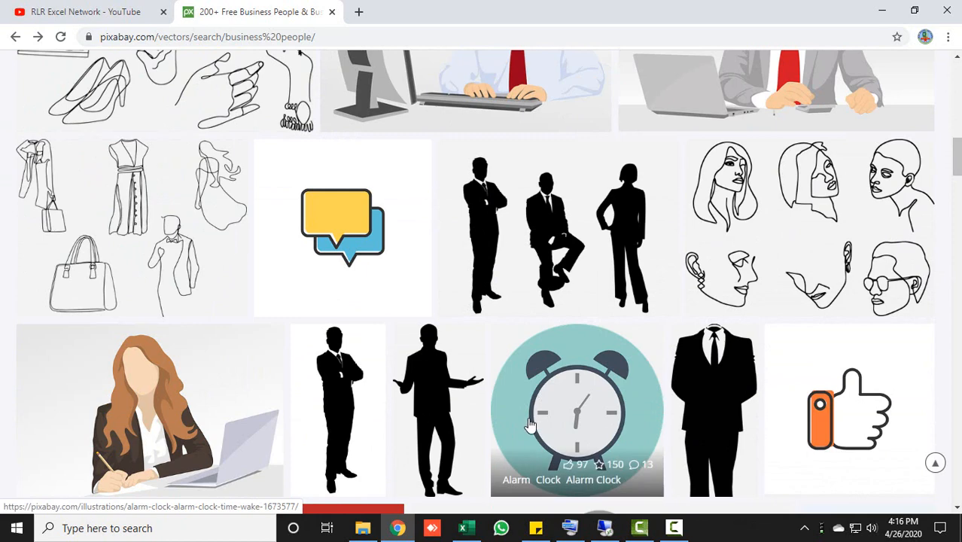
# - Switch back to Excel and copy the four silhouette pictures beyond the Sheet1 chart into Sheet3 below the data table
pyautogui.click(466, 528)
pyautogui.click(94, 487)
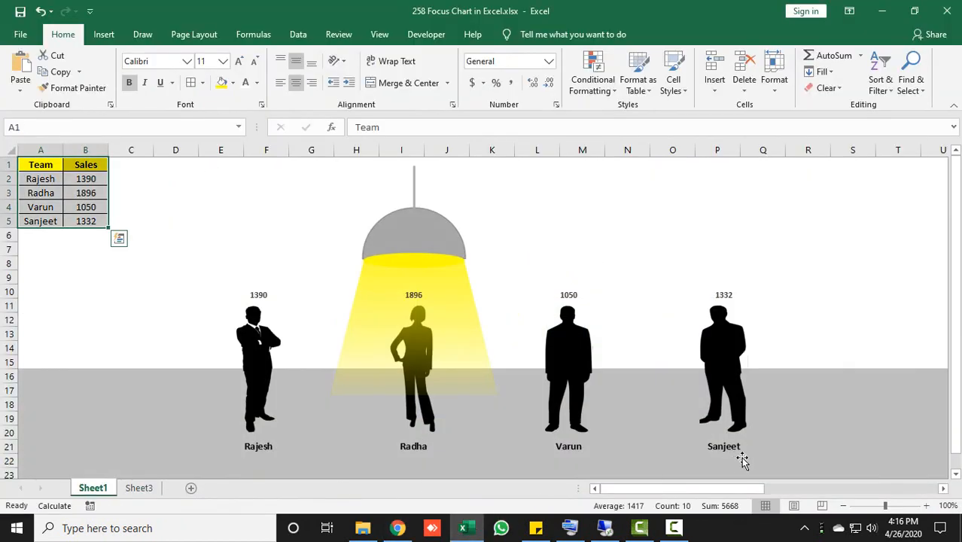
pyautogui.moveTo(706, 493); pyautogui.dragTo(883, 490)
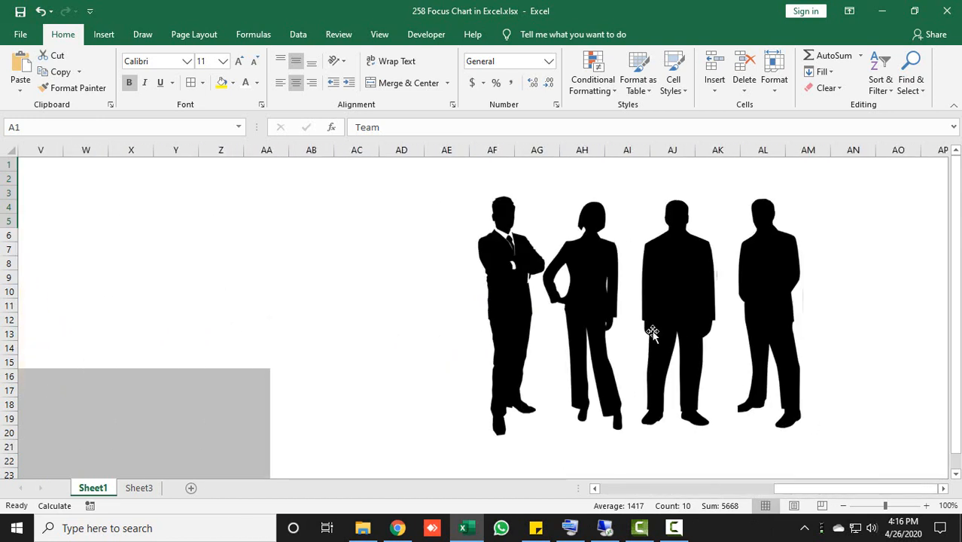
pyautogui.click(514, 287)
pyautogui.keyDown('ctrl'); pyautogui.click(591, 284); pyautogui.keyUp('ctrl')
pyautogui.keyDown('ctrl'); pyautogui.click(677, 284); pyautogui.keyUp('ctrl')
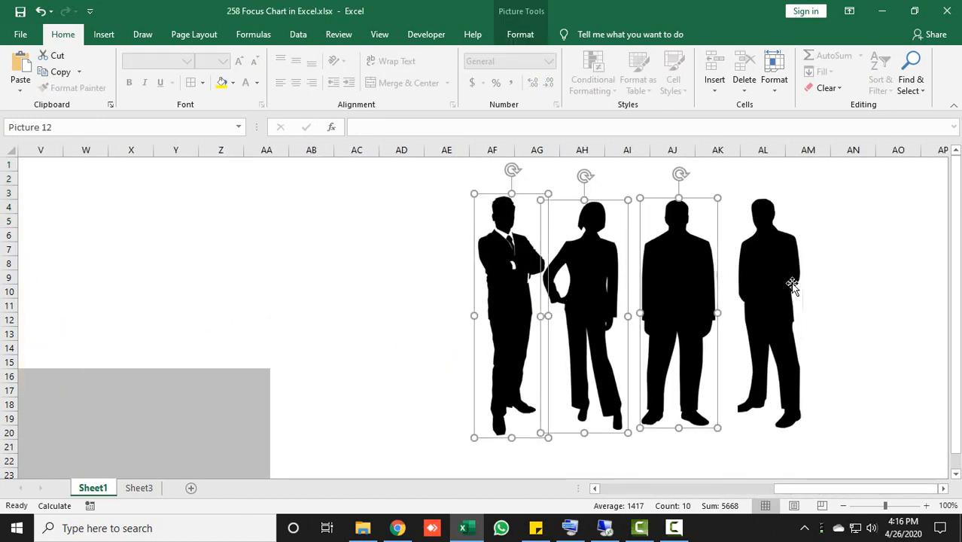
pyautogui.keyDown('ctrl'); pyautogui.click(776, 284); pyautogui.keyUp('ctrl')
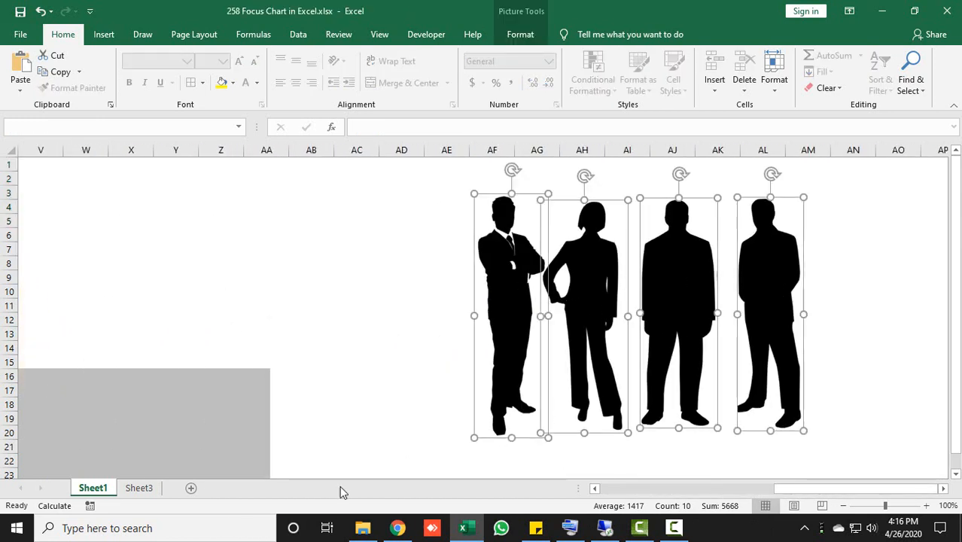
pyautogui.click(139, 487)
pyautogui.click(77, 282)
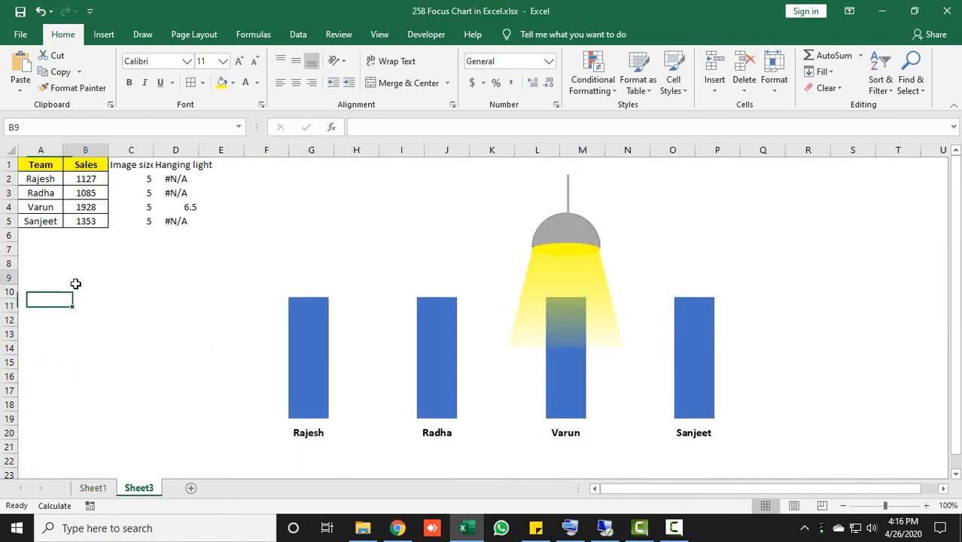
pyautogui.hotkey('ctrl', 'v')
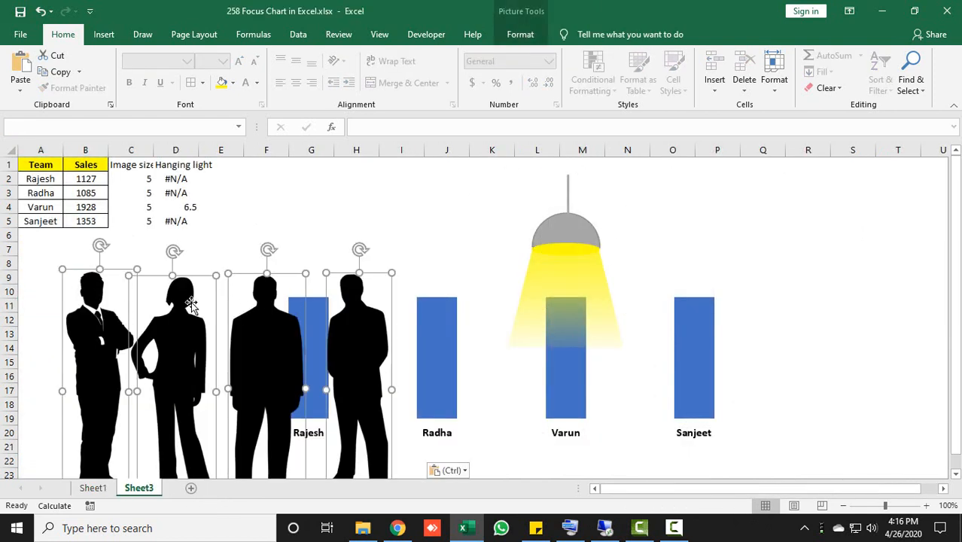
pyautogui.click(221, 234)
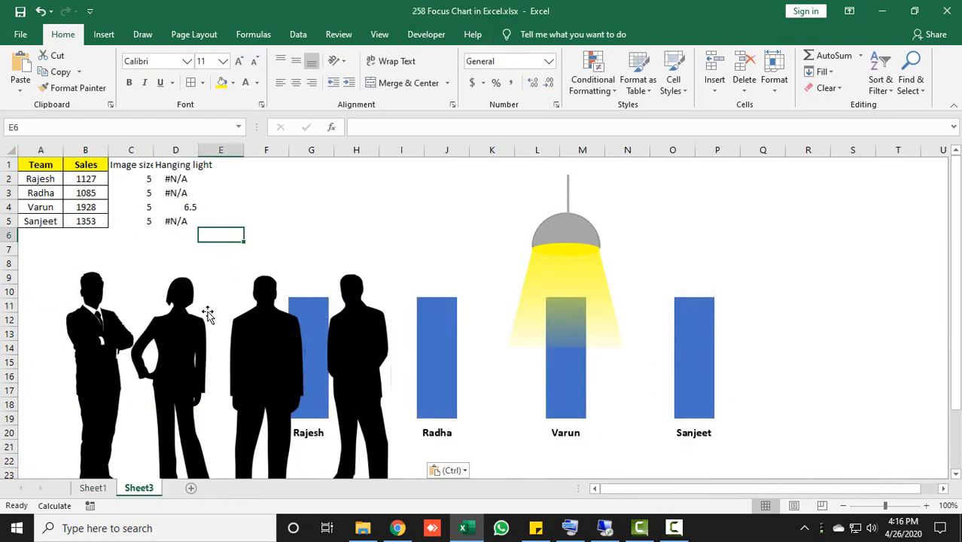
# - Fill only the chart's fourth column with the fourth silhouette picture and delete that picture from the sheet
pyautogui.click(360, 350)
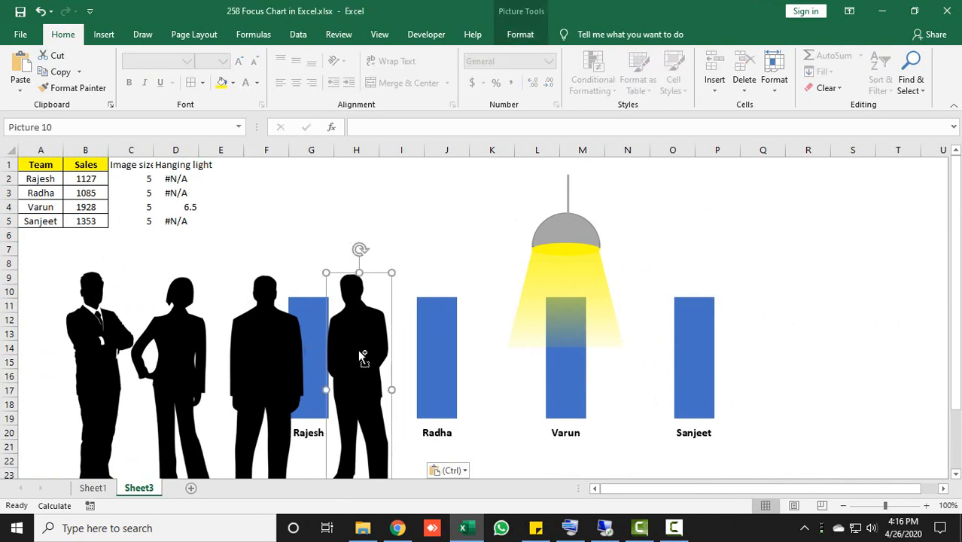
pyautogui.hotkey('ctrl', 'c')
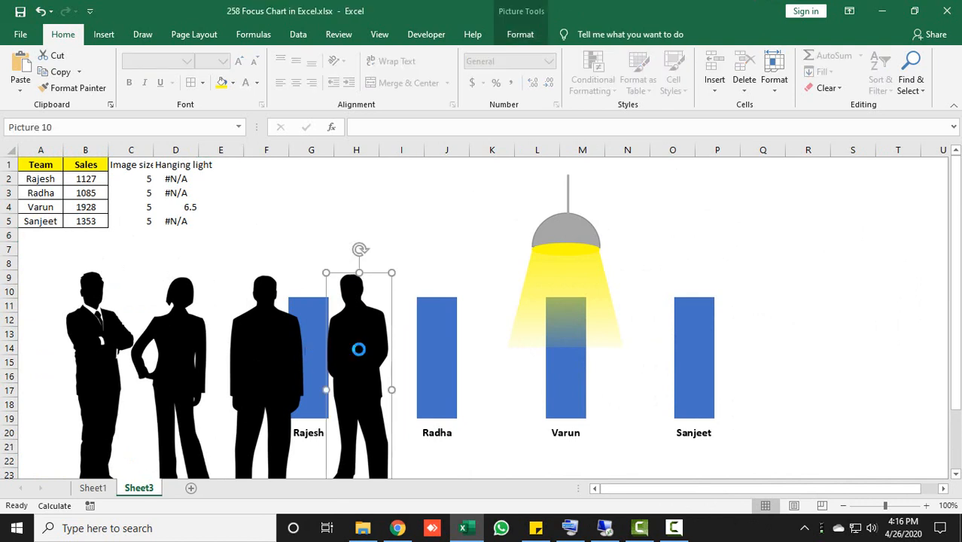
pyautogui.click(705, 356)
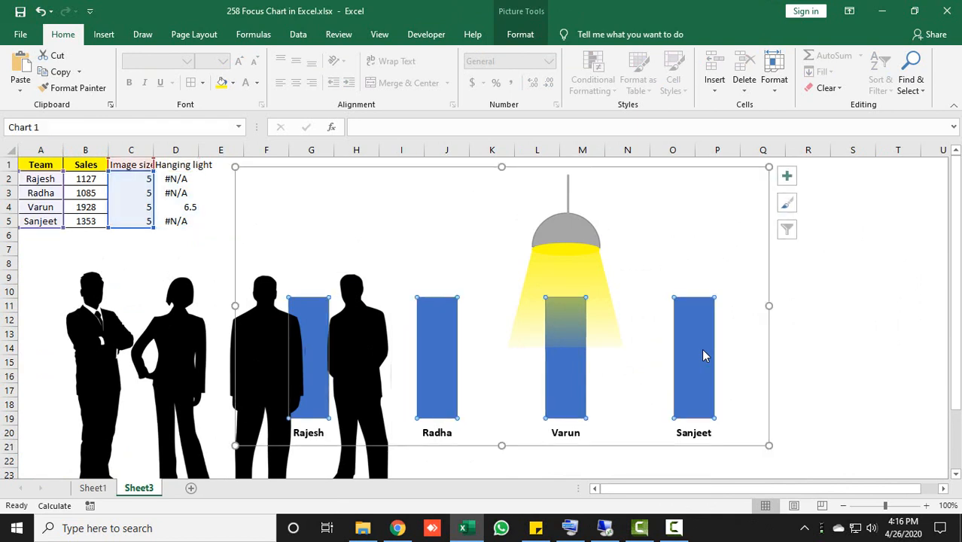
pyautogui.doubleClick(698, 345)
pyautogui.click(697, 339)
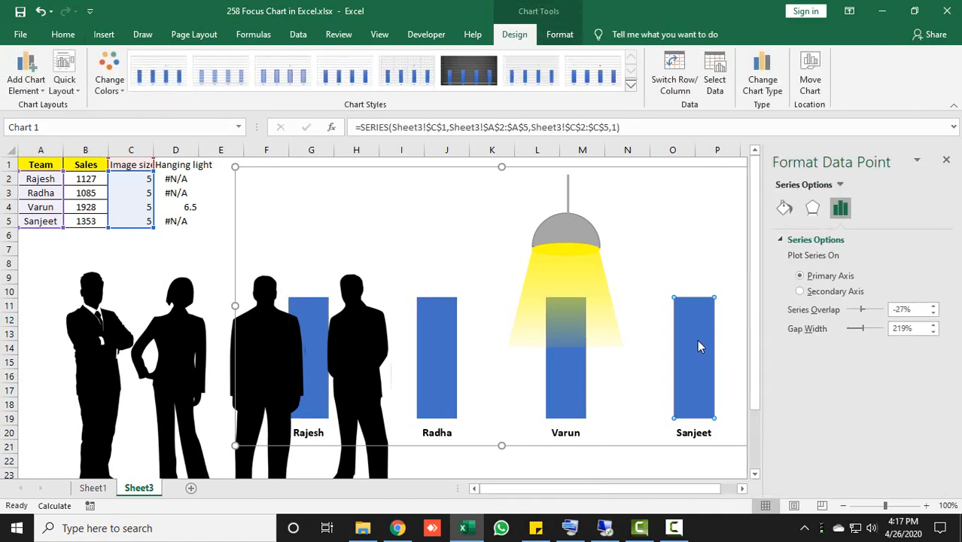
pyautogui.hotkey('ctrl', 'v')
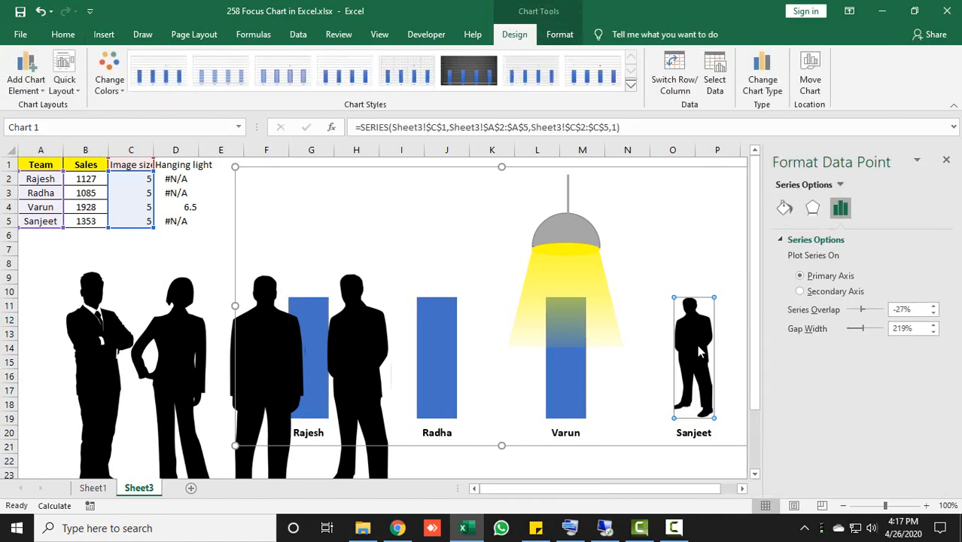
pyautogui.click(947, 163)
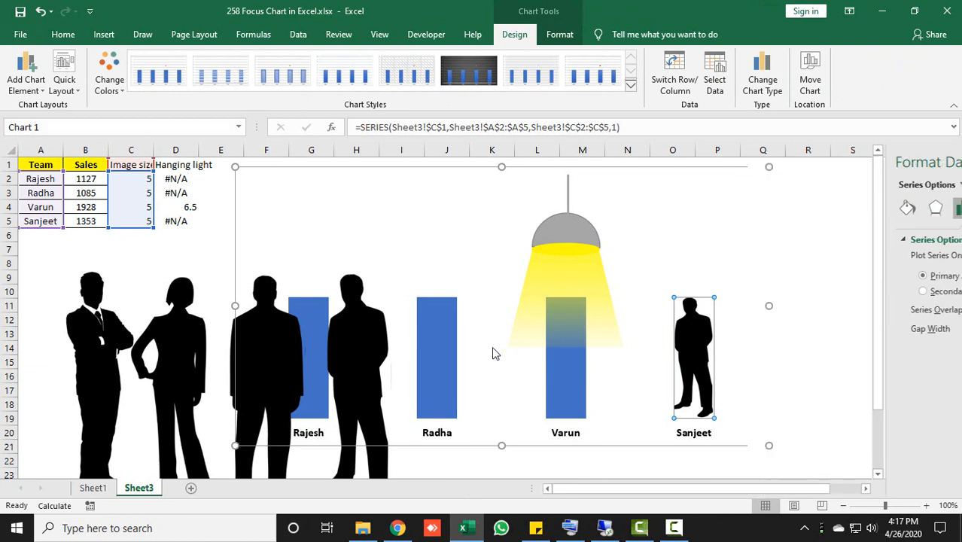
pyautogui.click(358, 358)
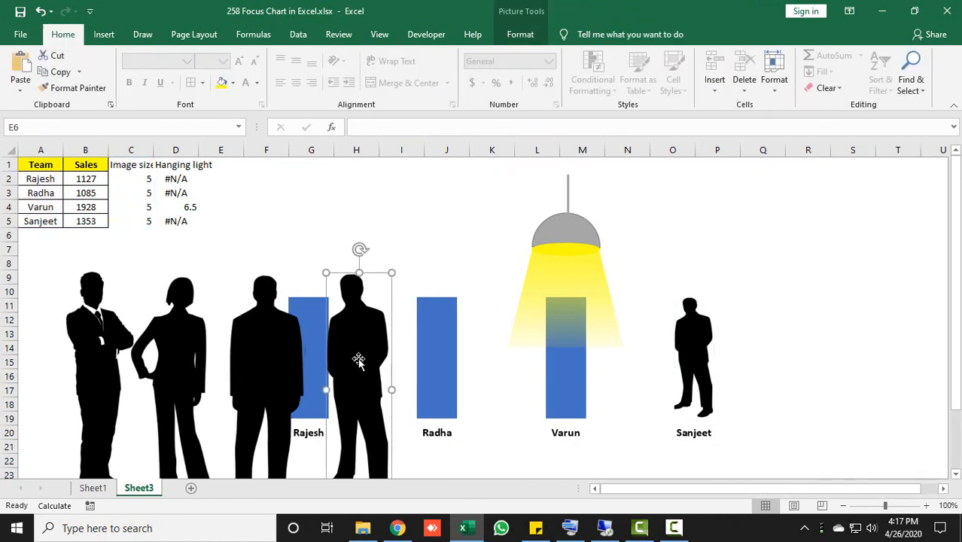
pyautogui.press('Delete')
# - Fill only the chart's third column with the third silhouette picture and delete that picture from the sheet
pyautogui.click(359, 362)
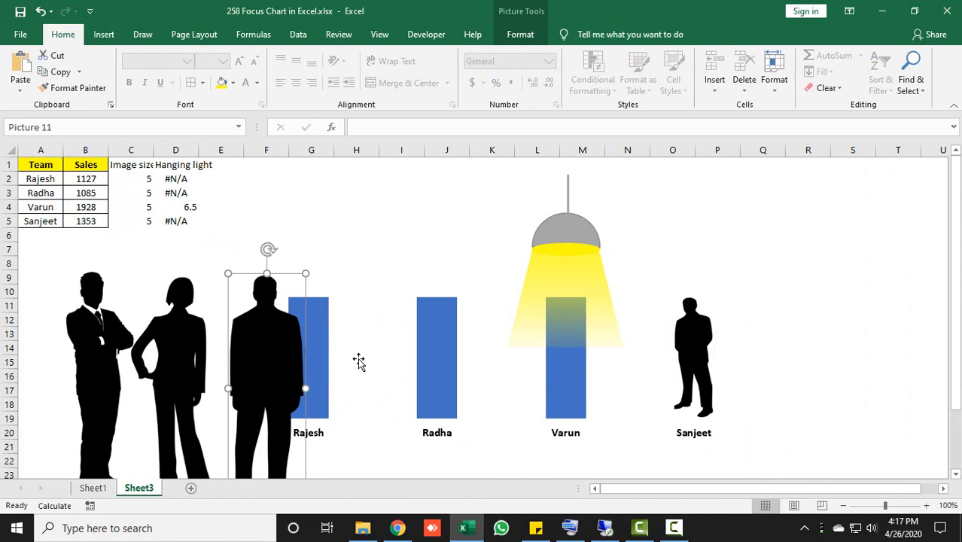
pyautogui.doubleClick(565, 382)
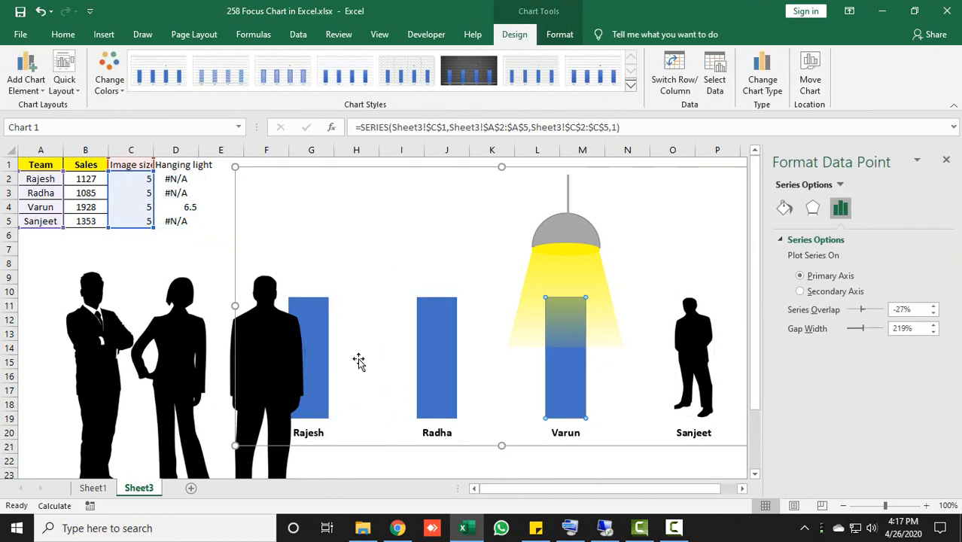
pyautogui.hotkey('ctrl', 'v')
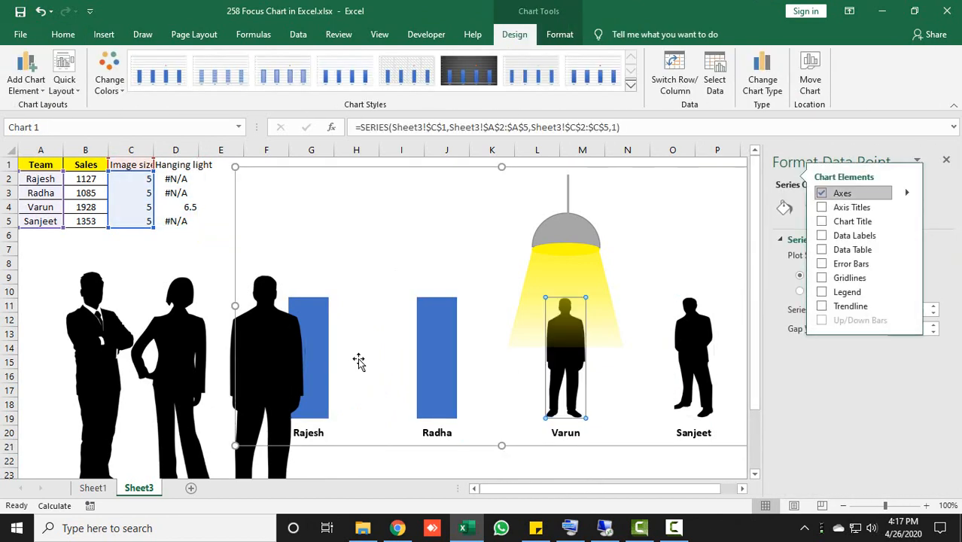
pyautogui.click(946, 160)
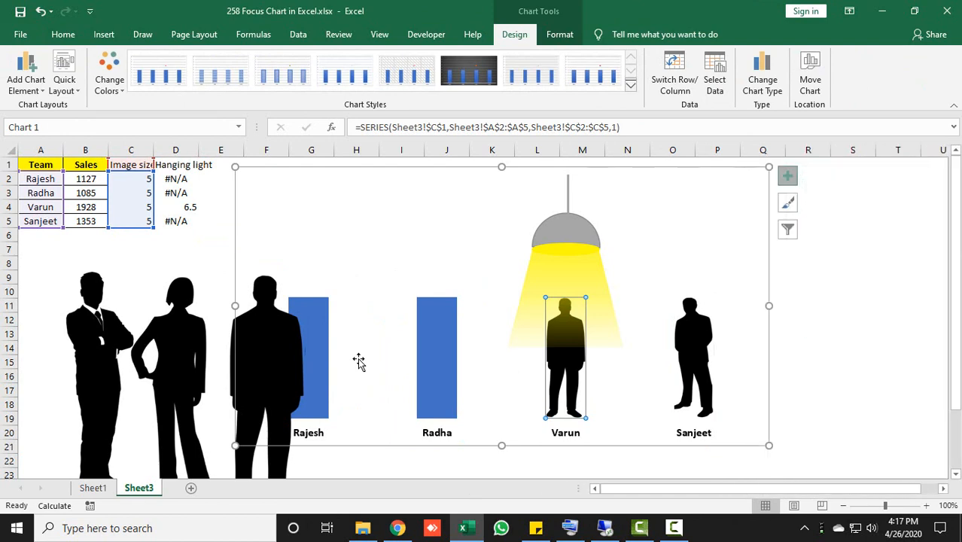
pyautogui.click(267, 342)
pyautogui.press('Delete')
# - Fill only the chart's second column with the woman's silhouette picture and close the data point formatting settings
pyautogui.click(179, 343)
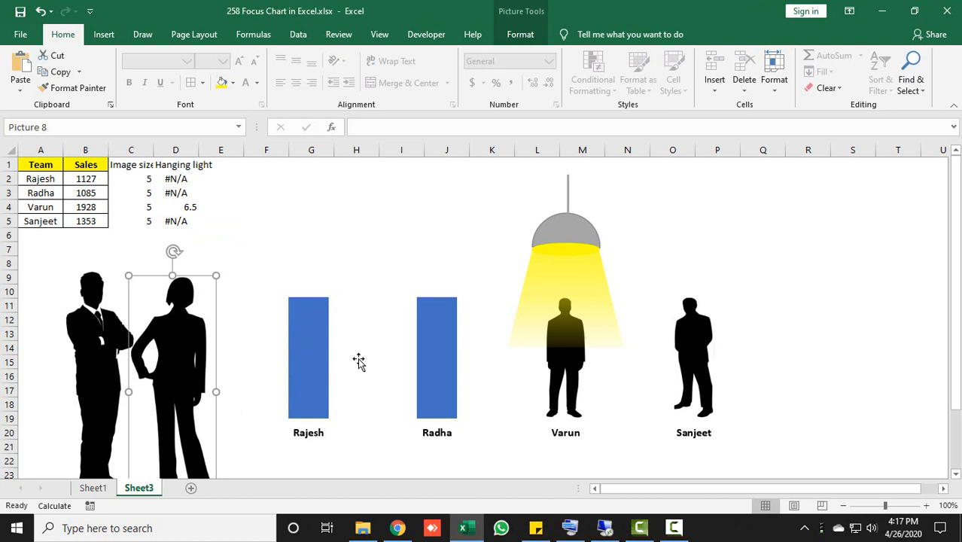
pyautogui.click(436, 359)
pyautogui.doubleClick(437, 359)
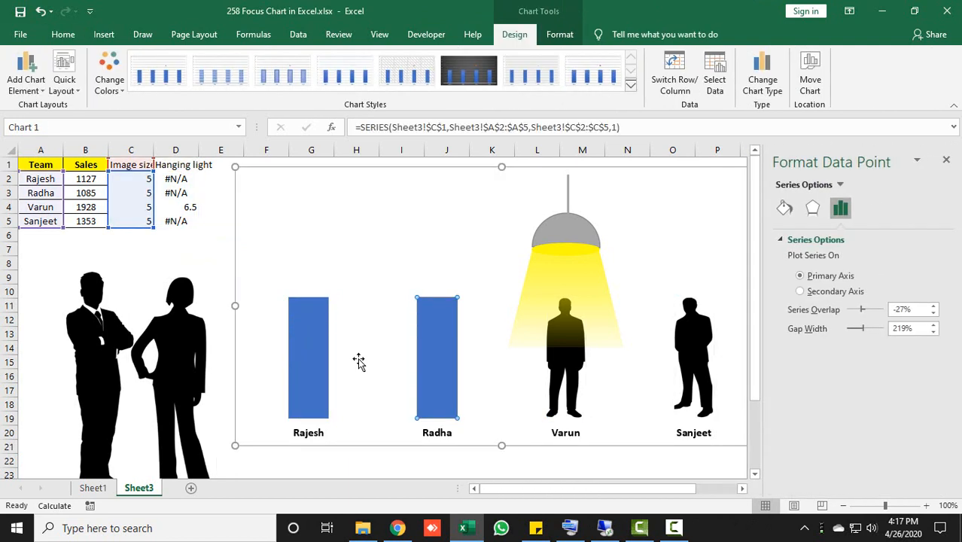
pyautogui.hotkey('ctrl', 'v')
pyautogui.click(947, 160)
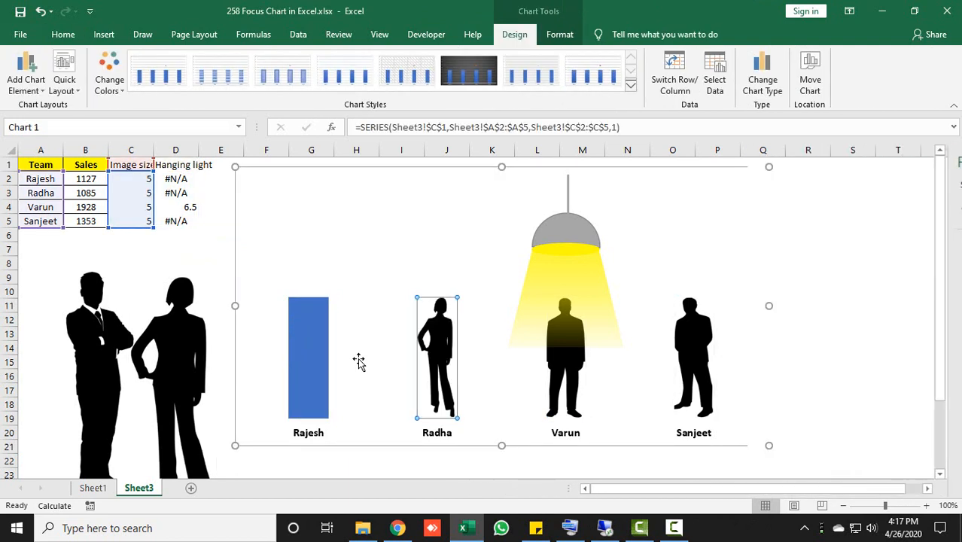
# - Fill only the chart's first column with the man's crossed-arms silhouette picture and close the data point formatting settings
pyautogui.click(98, 353)
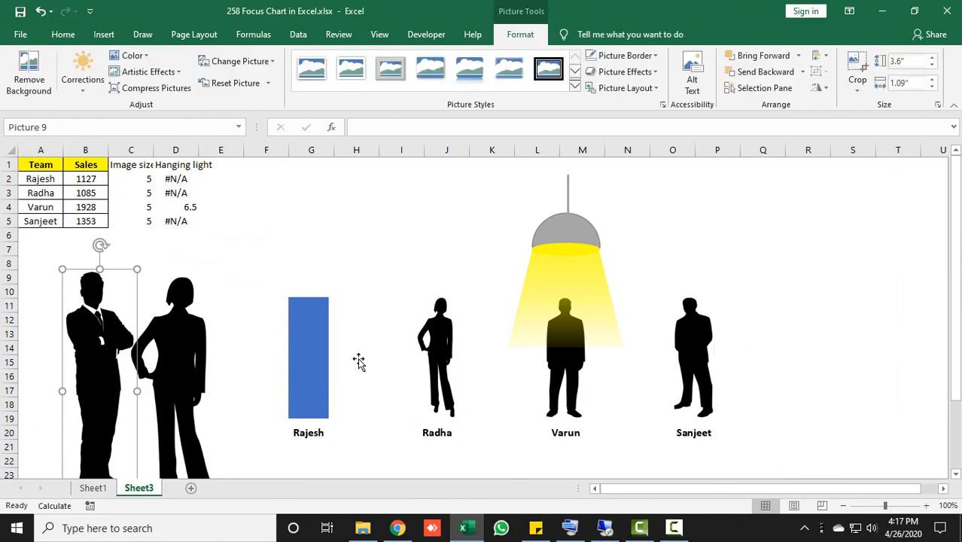
pyautogui.doubleClick(359, 362)
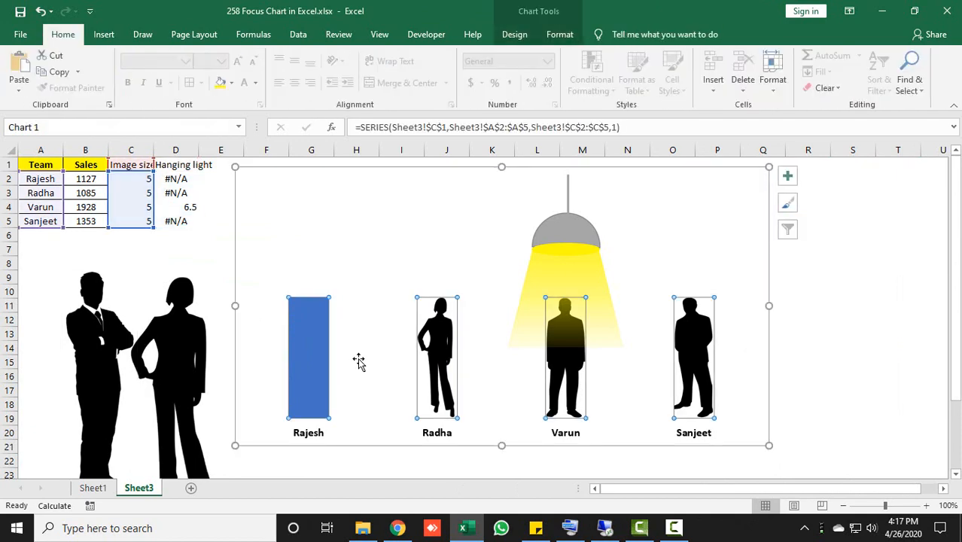
pyautogui.click(358, 362)
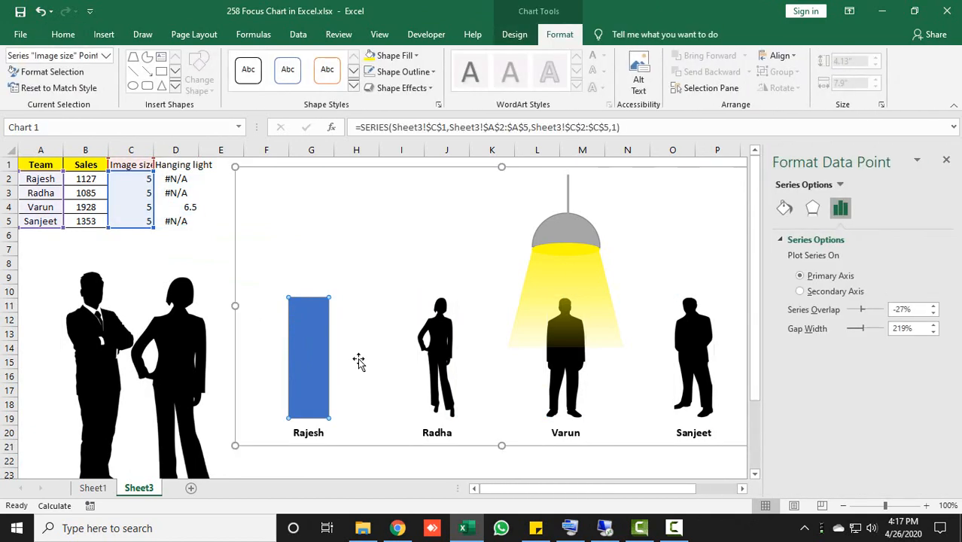
pyautogui.hotkey('ctrl', 'v')
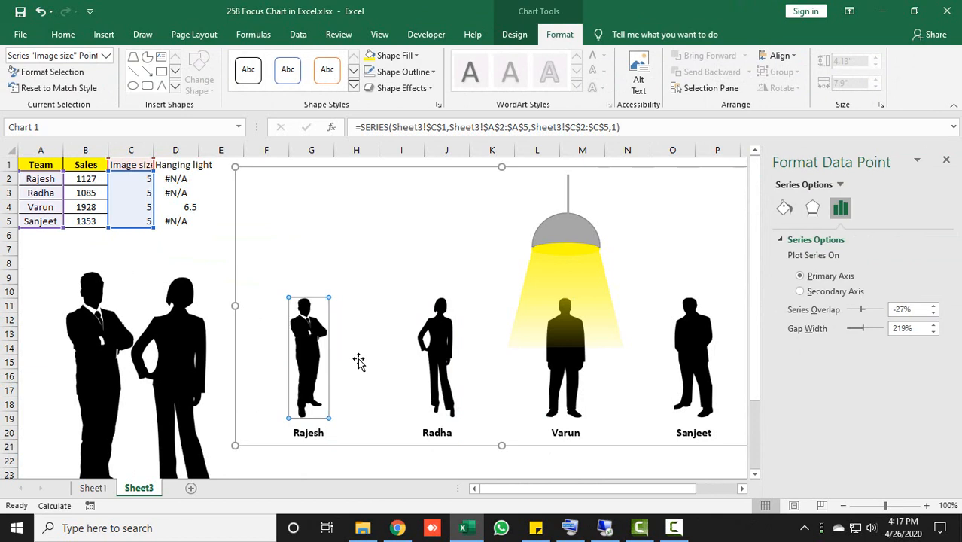
pyautogui.click(946, 160)
# - Delete the two remaining silhouette pictures below the data table
pyautogui.click(96, 346)
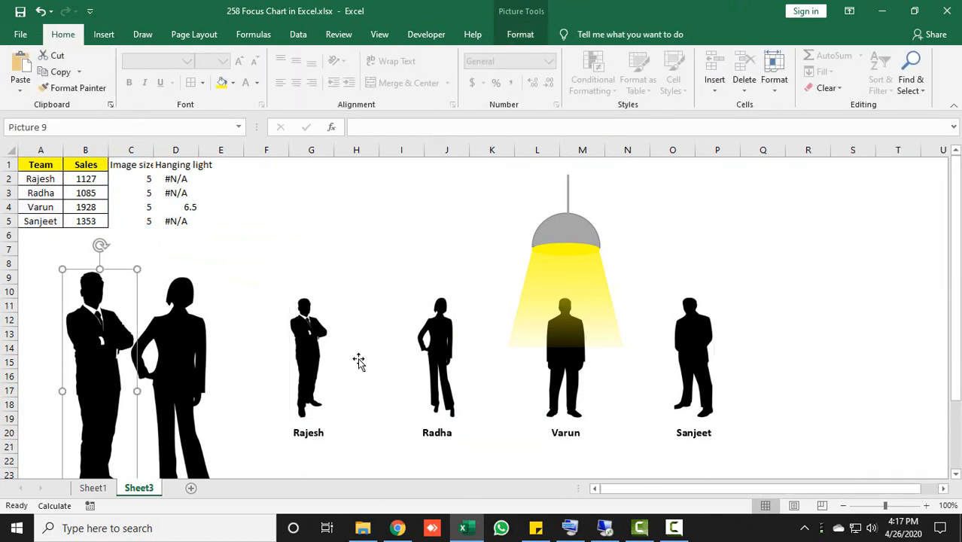
pyautogui.keyDown('ctrl'); pyautogui.click(179, 338); pyautogui.keyUp('ctrl')
pyautogui.press('Delete')
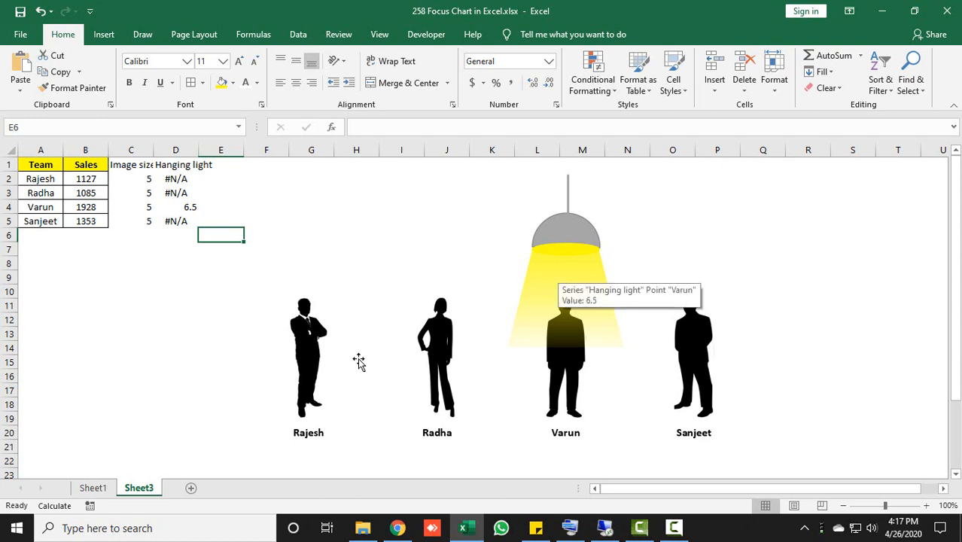
# - Recalculate the random sales several times to check the lamp's movement, and compare the chart with the finished one on Sheet1
pyautogui.click(177, 334)
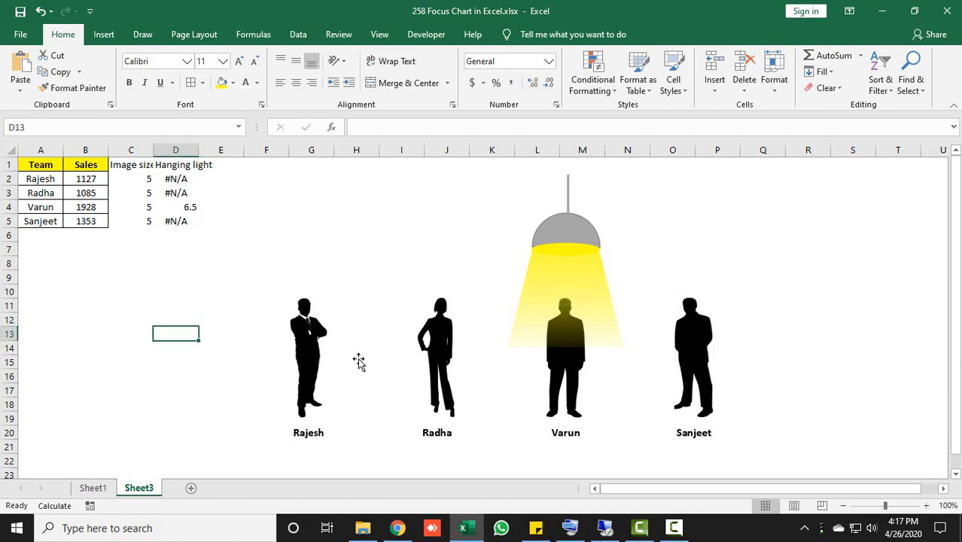
pyautogui.click(85, 291)
pyautogui.press('F9')
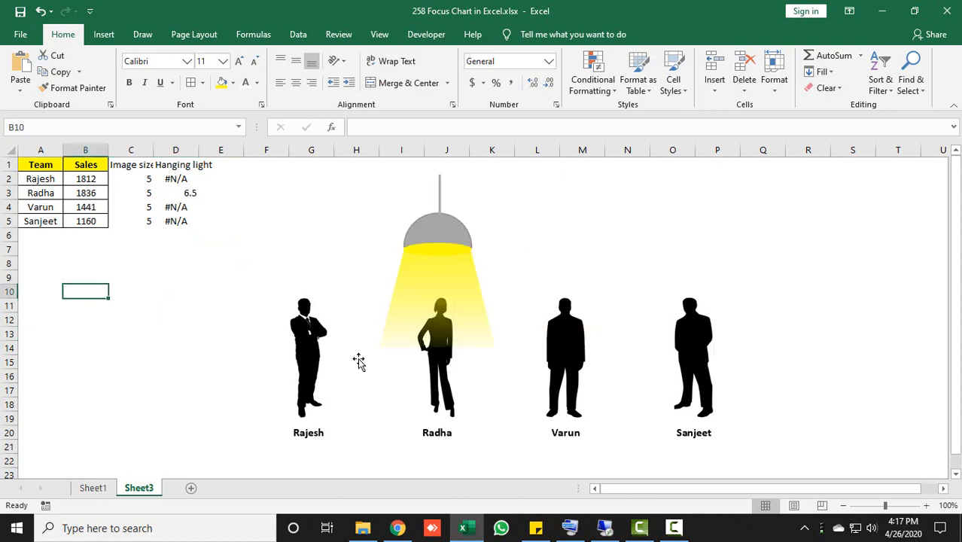
pyautogui.press('F9')
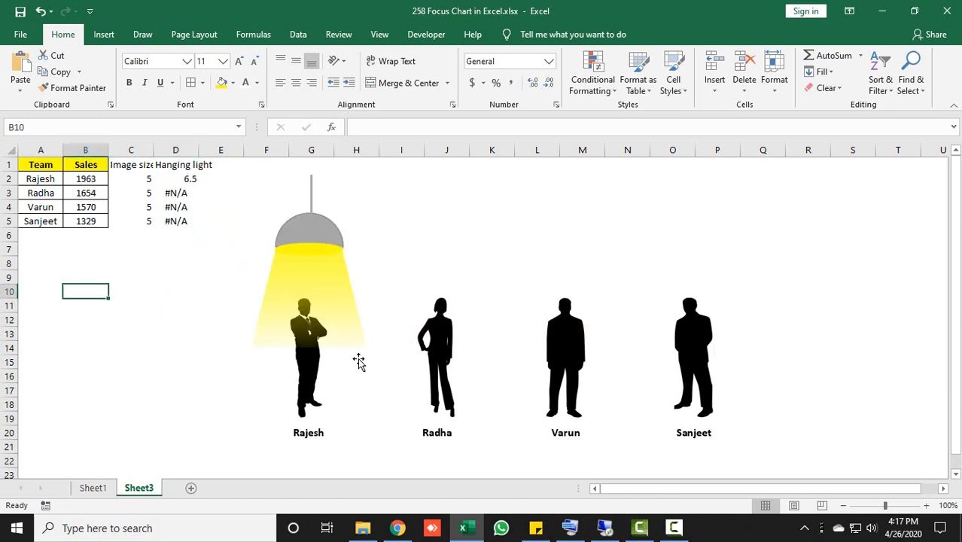
pyautogui.press('F9')
pyautogui.press('F9')
pyautogui.hotkey('ctrl', 'pageup')
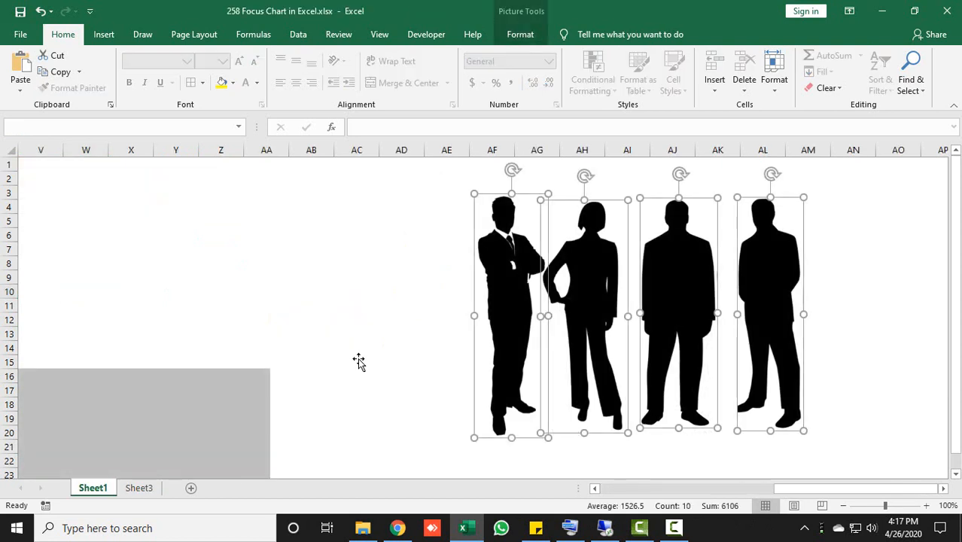
pyautogui.moveTo(816, 489); pyautogui.dragTo(640, 489)
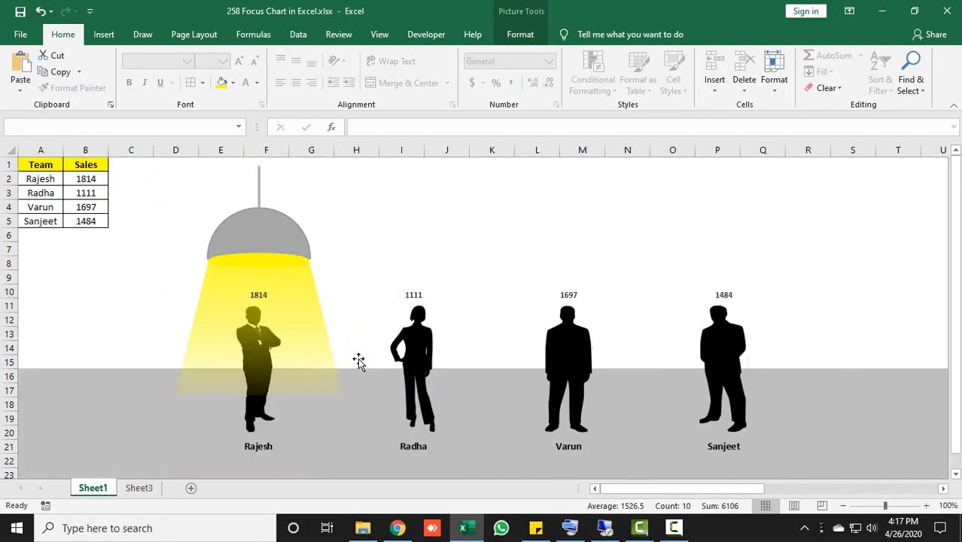
pyautogui.hotkey('ctrl', 'pagedown')
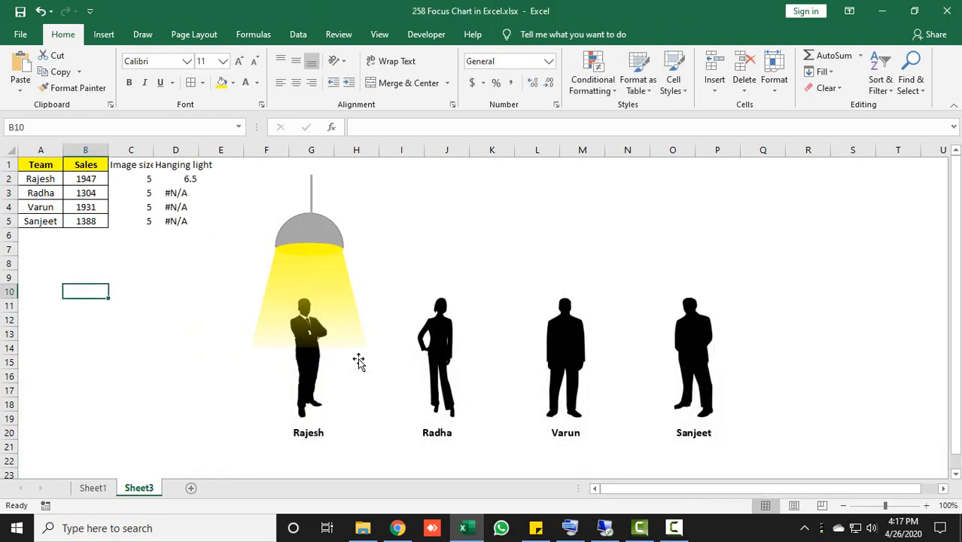
# - Add data labels to the silhouette columns and take their text from the Sales cells B2:B5 on Sheet3
pyautogui.rightClick(306, 353)
pyautogui.click(354, 451)
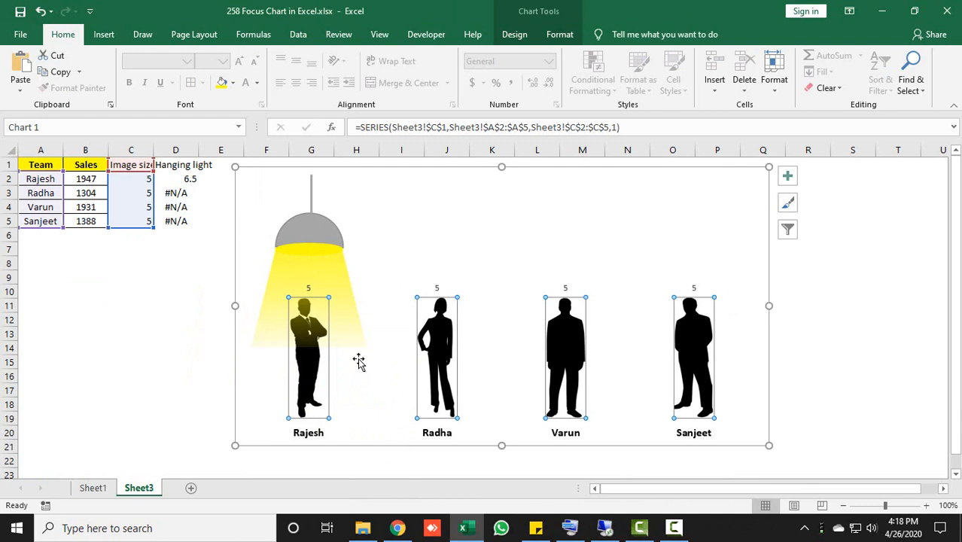
pyautogui.click(309, 288)
pyautogui.rightClick(359, 362)
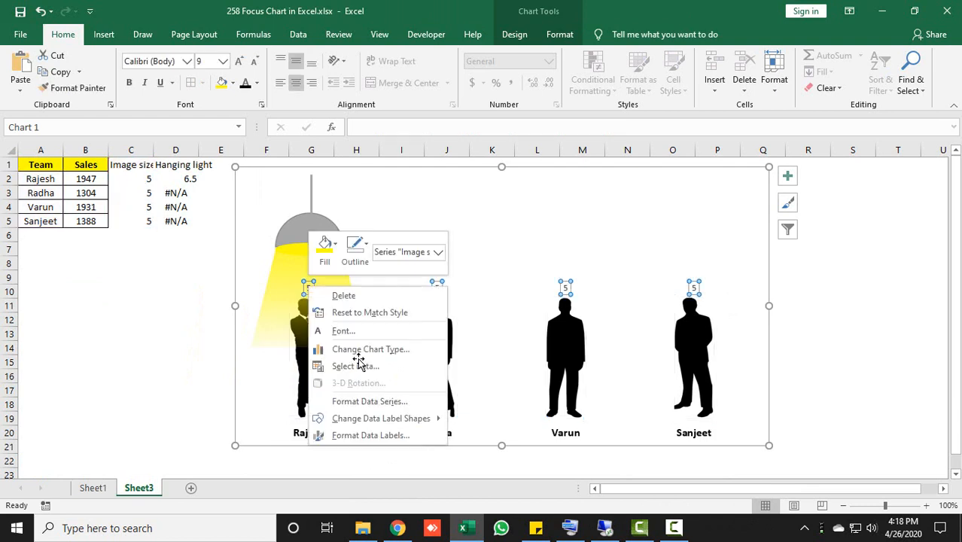
pyautogui.press('Up')
pyautogui.press('Return')
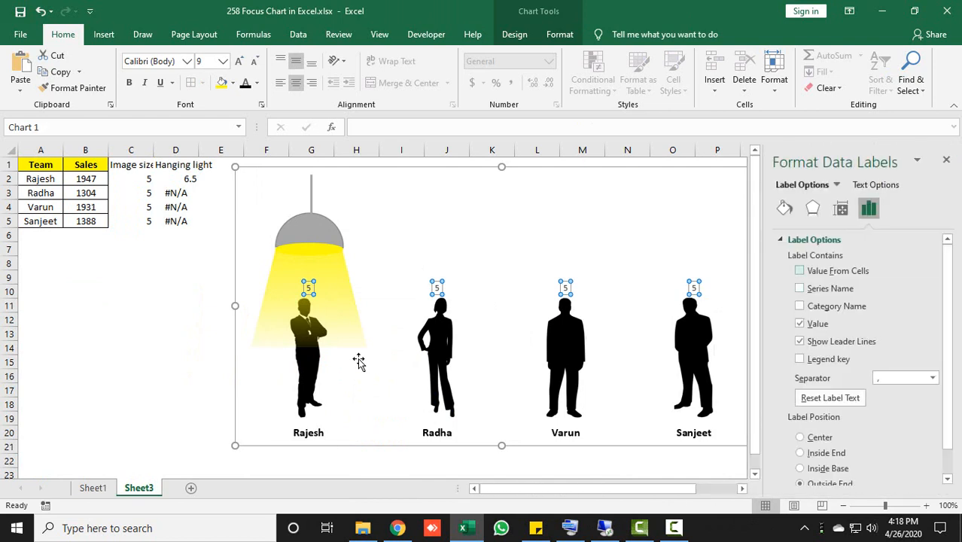
pyautogui.press('space')
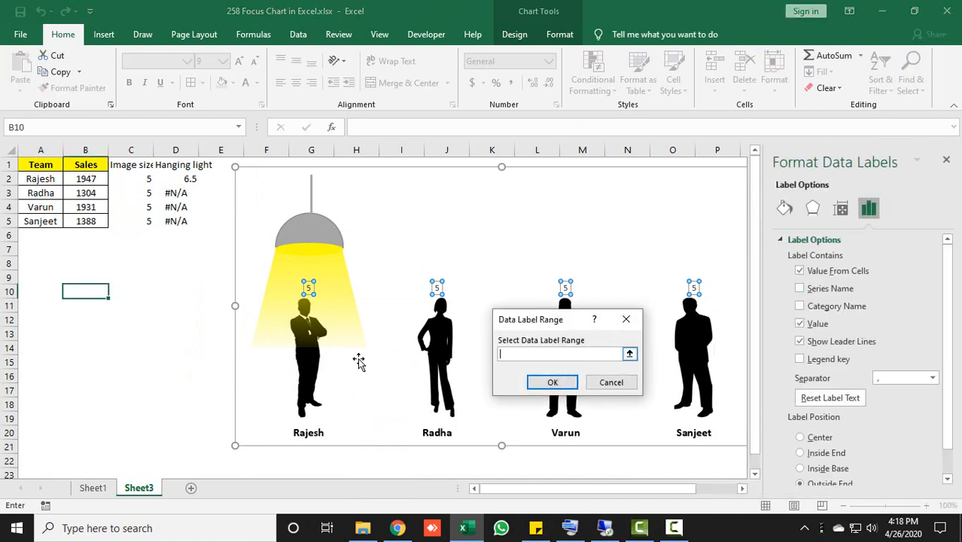
pyautogui.moveTo(86, 179); pyautogui.dragTo(86, 221)
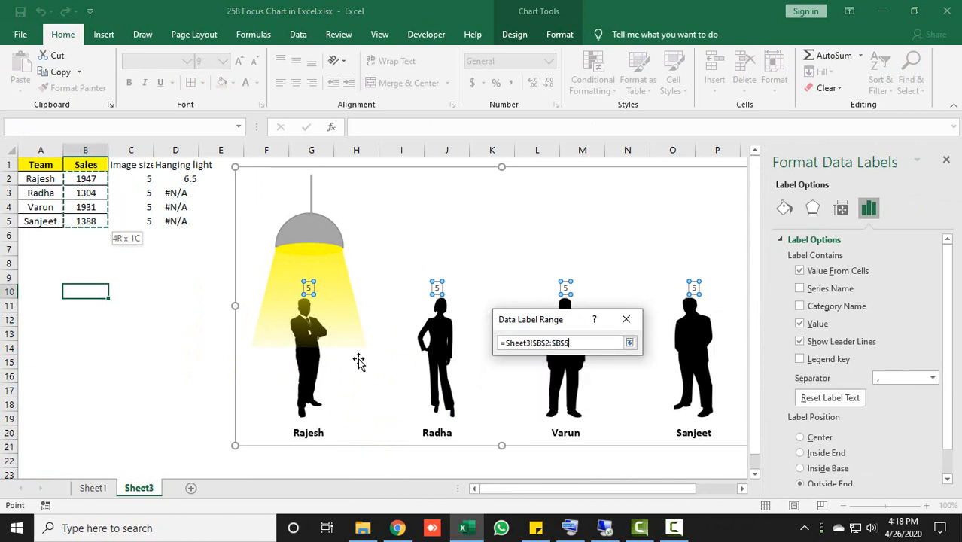
pyautogui.press('Return')
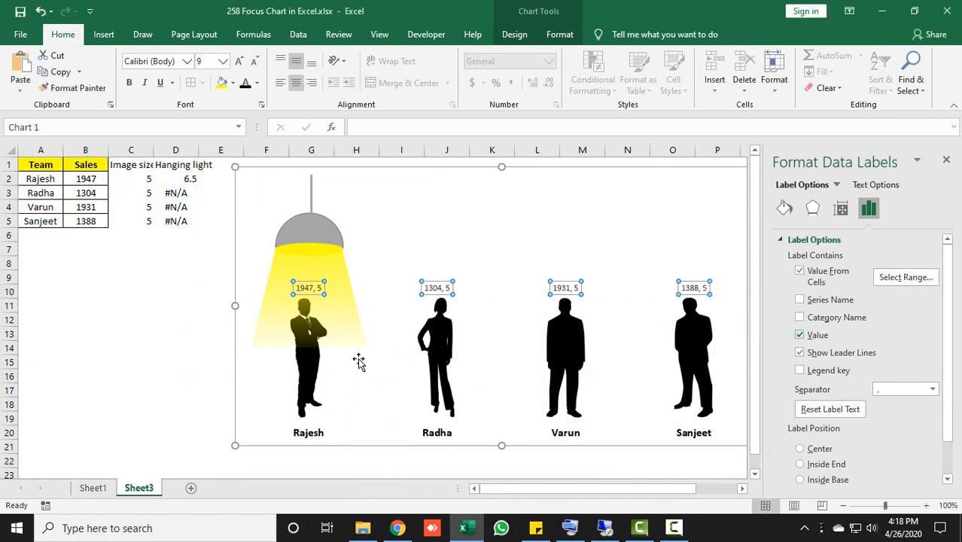
# - Turn off Value and Show Leader Lines for the data labels and close their formatting settings
pyautogui.click(799, 334)
pyautogui.click(800, 352)
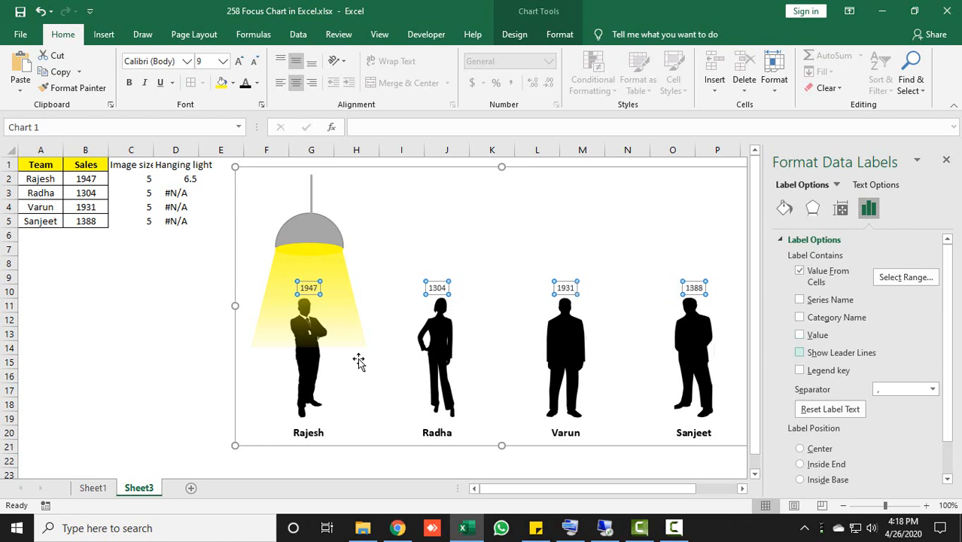
pyautogui.click(946, 160)
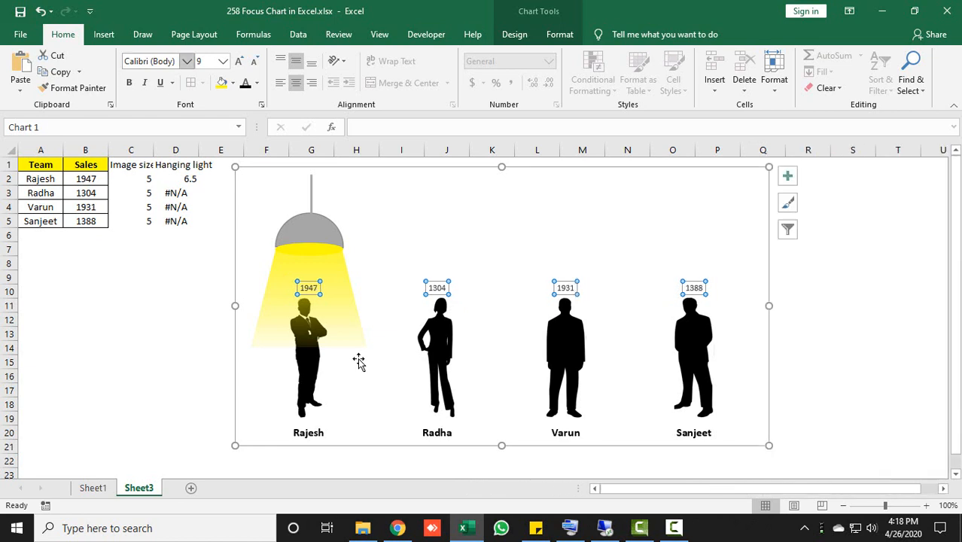
# - Format the sales data labels as bold 10.5-point text in the automatic black color
pyautogui.click(239, 61)
pyautogui.click(239, 61)
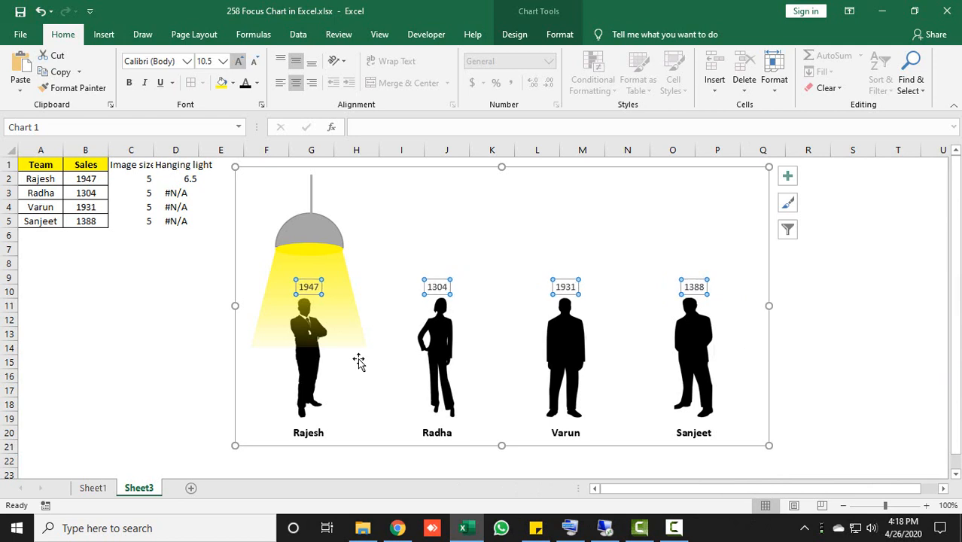
pyautogui.click(129, 82)
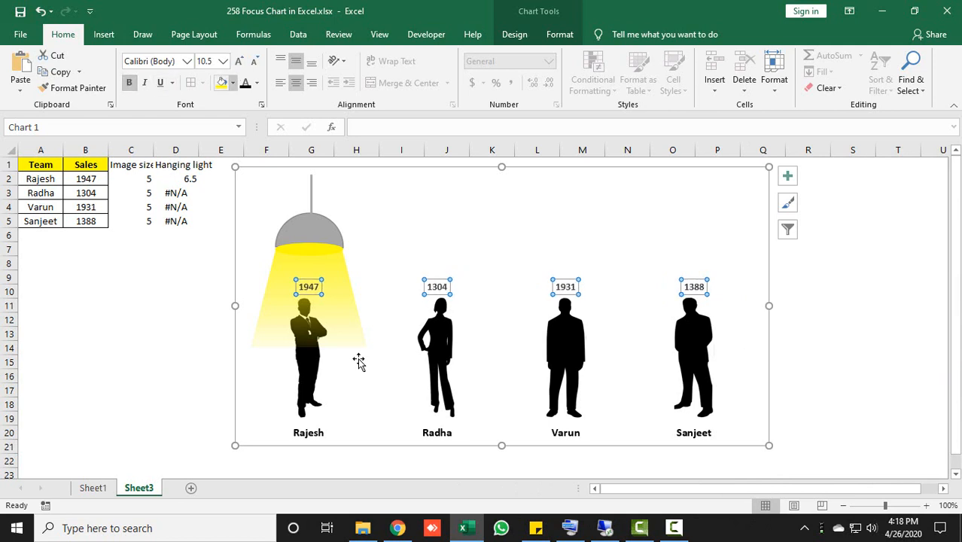
pyautogui.click(257, 83)
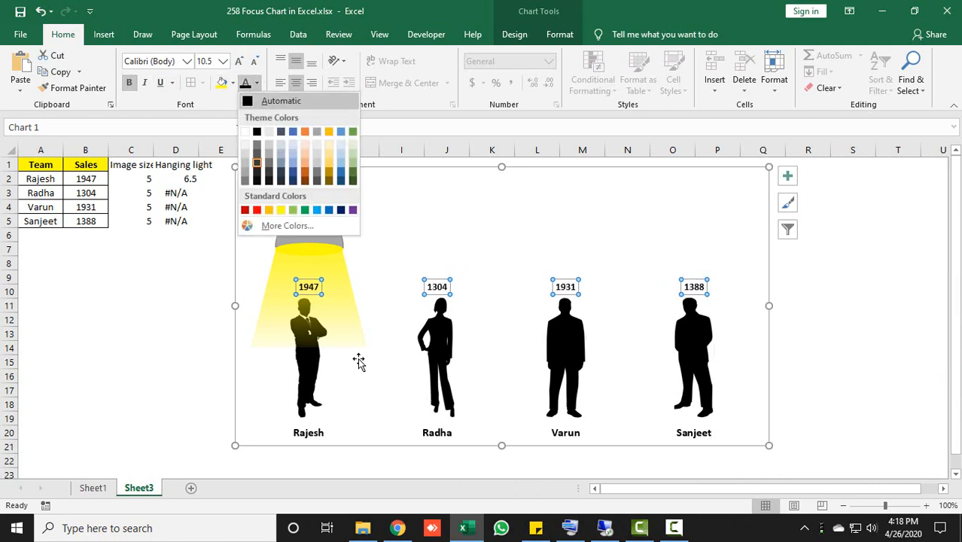
pyautogui.click(282, 101)
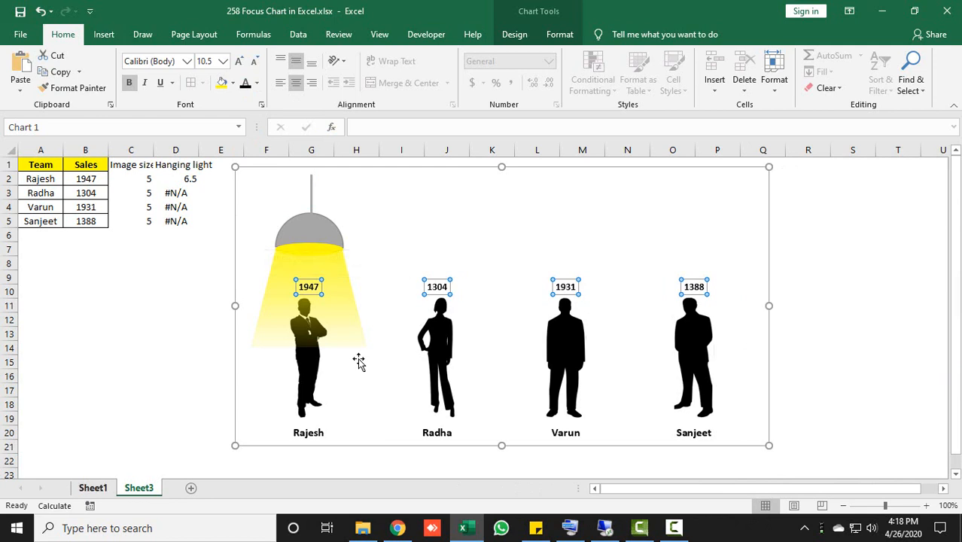
# - After checking the Sheet1 floor, draw a rectangle about 13.93" wide and 3.02" high across the lower half of Sheet3's chart
pyautogui.click(92, 487)
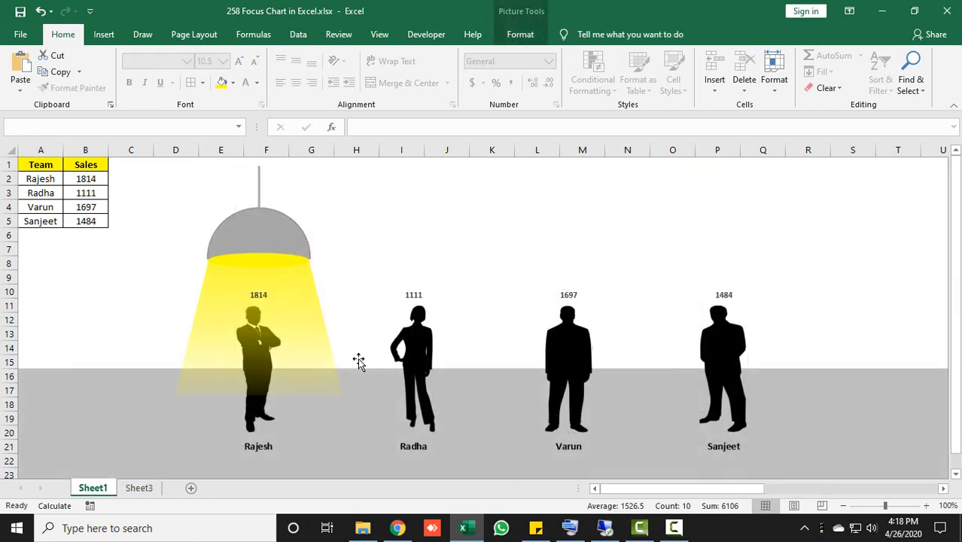
pyautogui.click(138, 488)
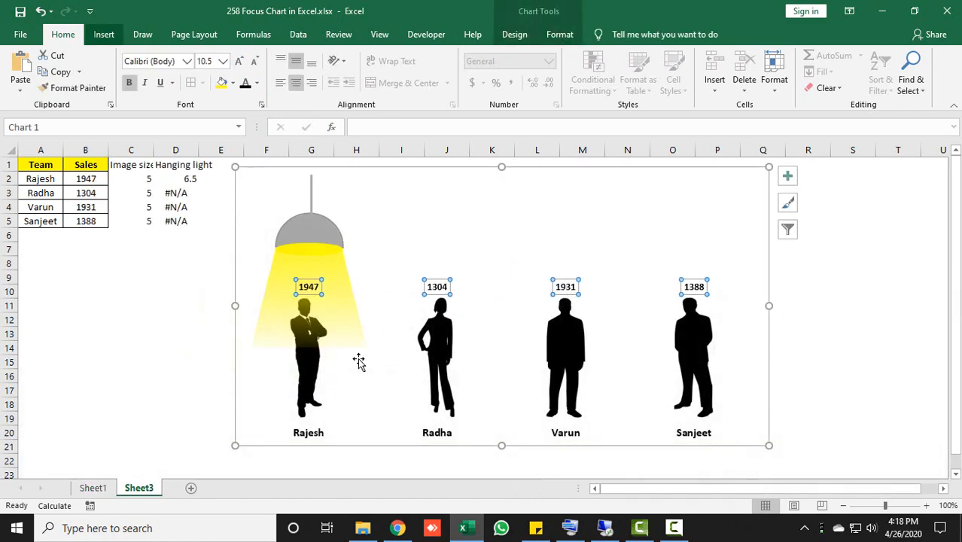
pyautogui.click(104, 34)
pyautogui.click(170, 78)
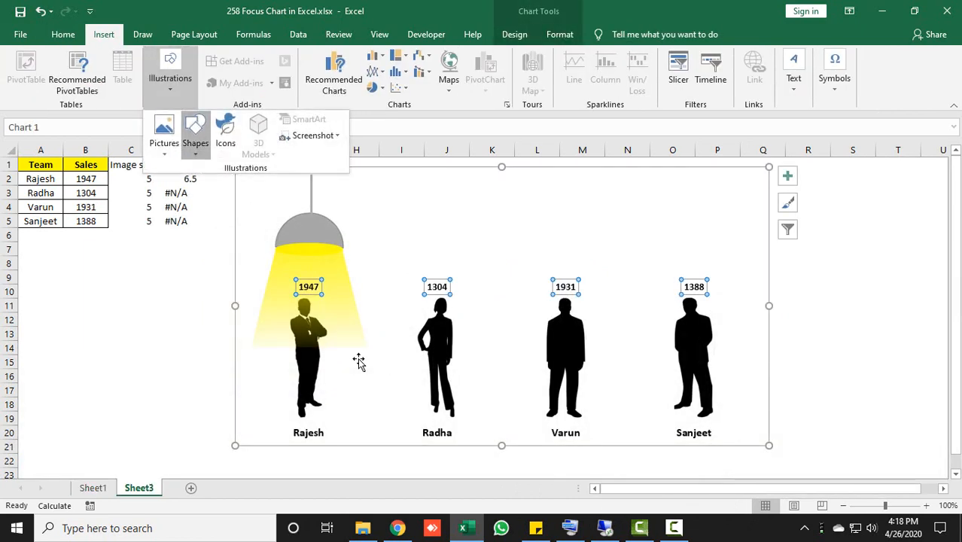
pyautogui.click(195, 136)
pyautogui.click(190, 257)
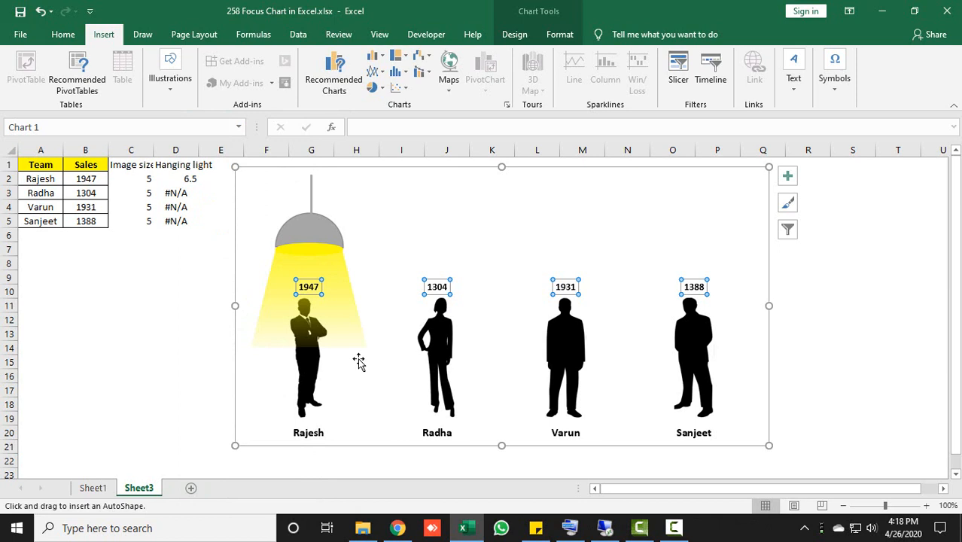
pyautogui.moveTo(20, 332)
pyautogui.mouseDown()
pyautogui.moveTo(159, 393)
pyautogui.moveTo(947, 479)
pyautogui.mouseUp()
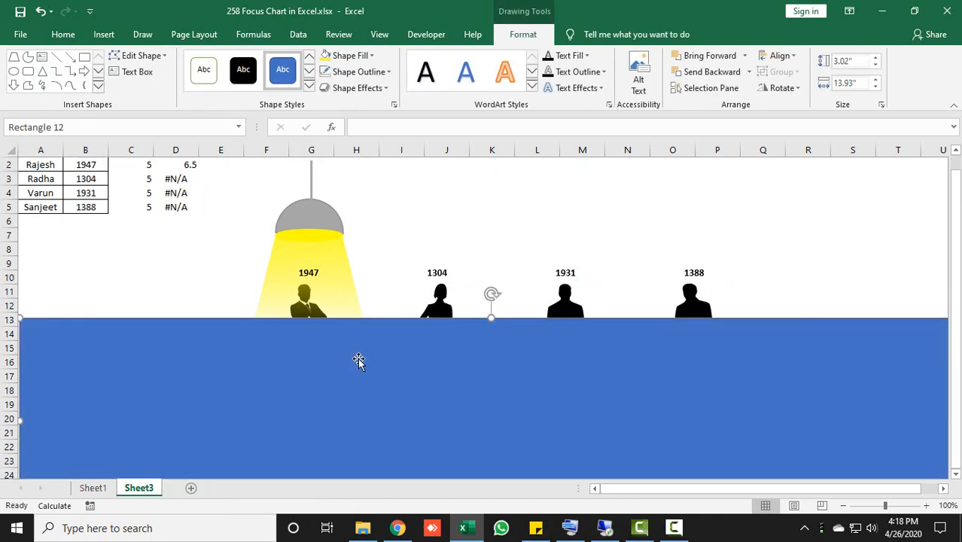
# - Widen the rectangle to about 13.96" so it starts at column A's edge, and nudge it down to row 14
pyautogui.moveTo(358, 358); pyautogui.dragTo(357, 358)
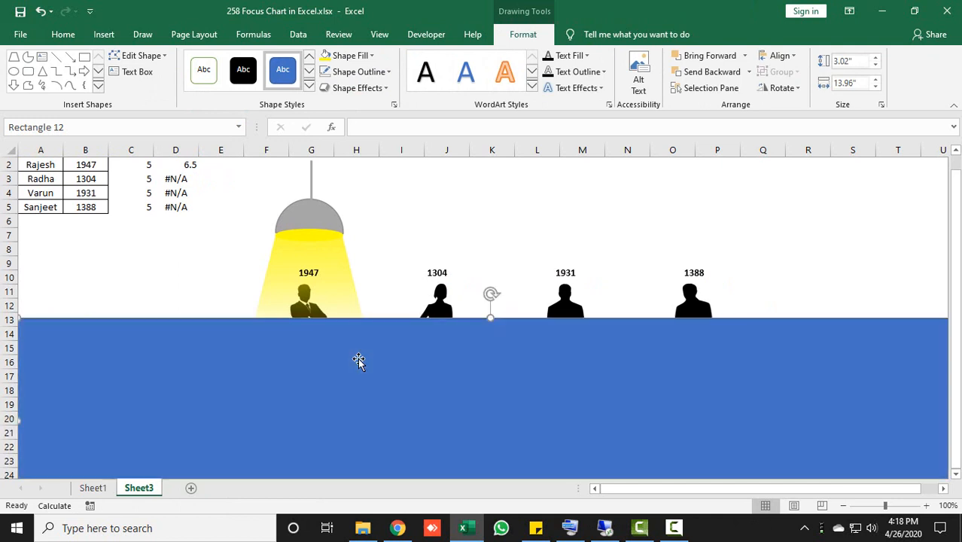
pyautogui.press('Down')
pyautogui.press('Down')
pyautogui.press('Down')
pyautogui.press('Down')
pyautogui.press('Down')
pyautogui.press('Down')
pyautogui.press('Down')
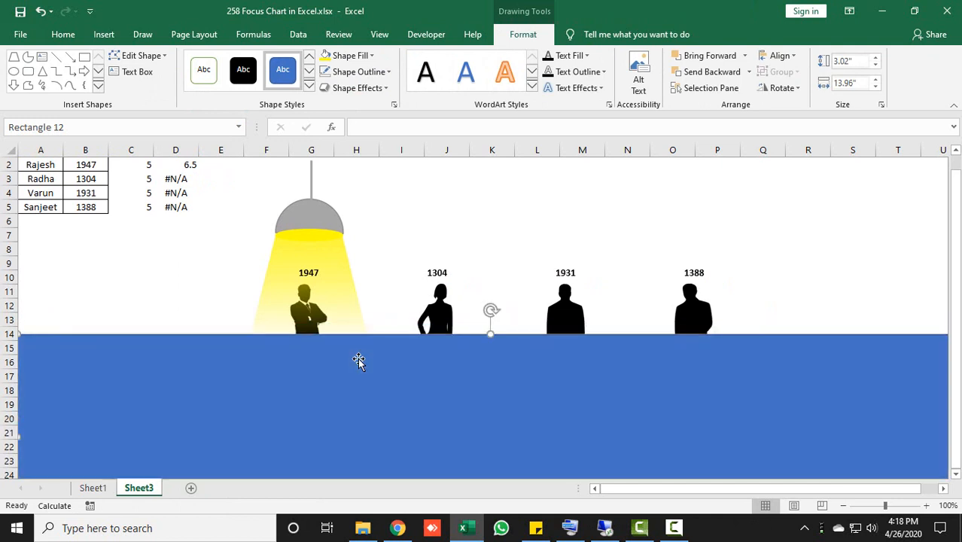
# - Remove the rectangle's outline and fill it with light gray from the theme colors
pyautogui.click(362, 71)
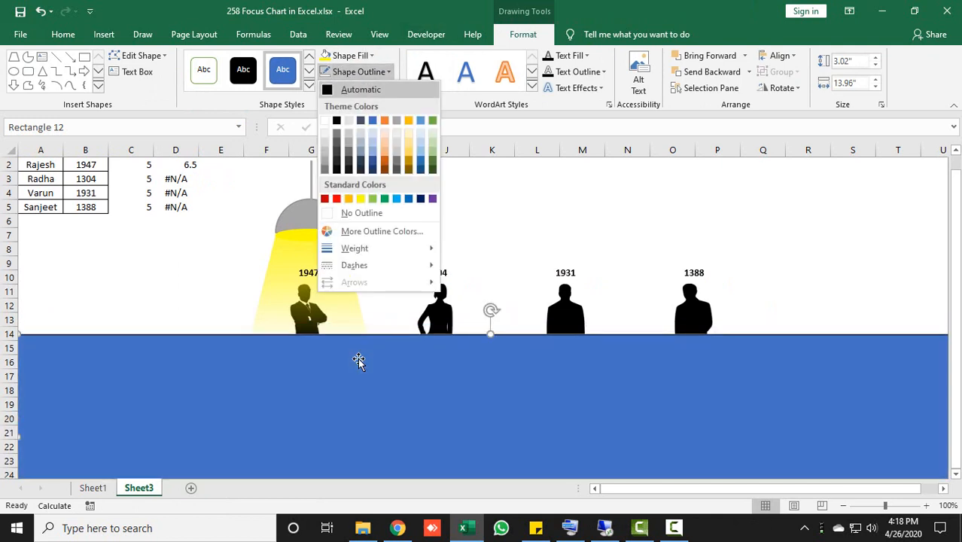
pyautogui.click(362, 213)
pyautogui.click(350, 55)
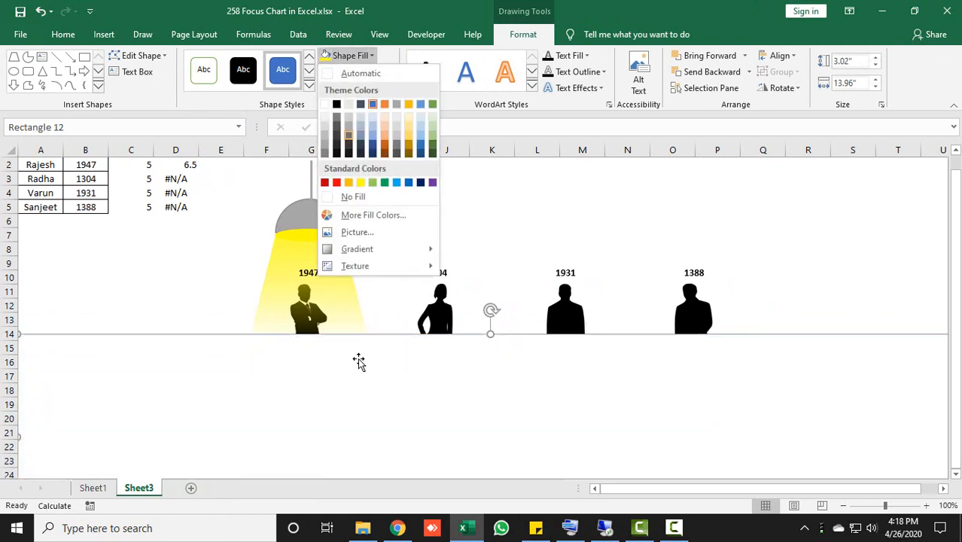
pyautogui.click(325, 134)
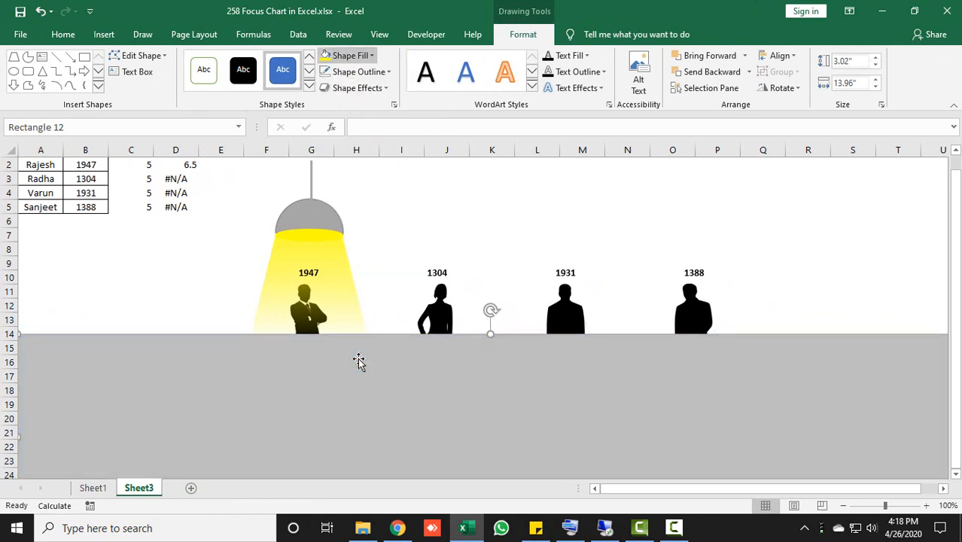
# - Send the gray floor rectangle to the back, behind the silhouette chart, and deselect it
pyautogui.rightClick(358, 362)
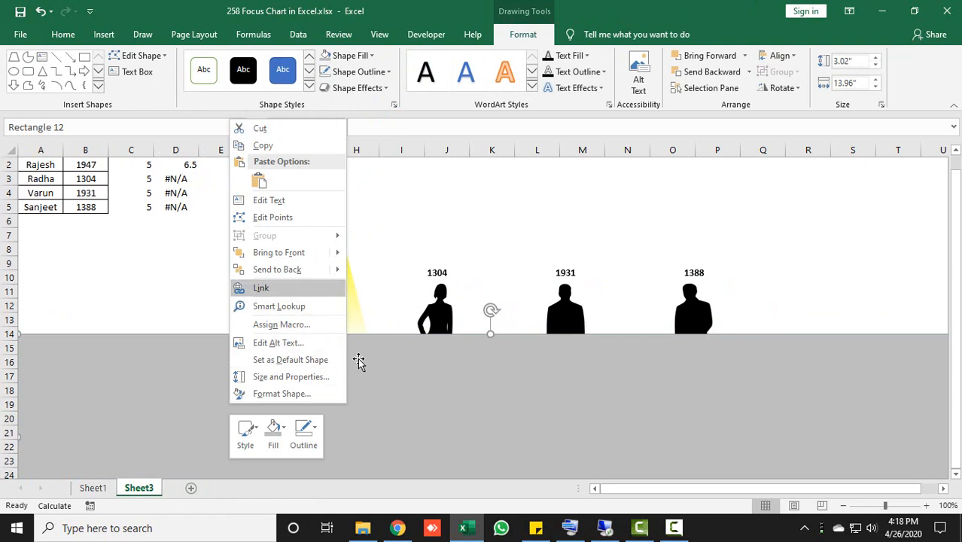
pyautogui.click(279, 269)
pyautogui.press('Escape')
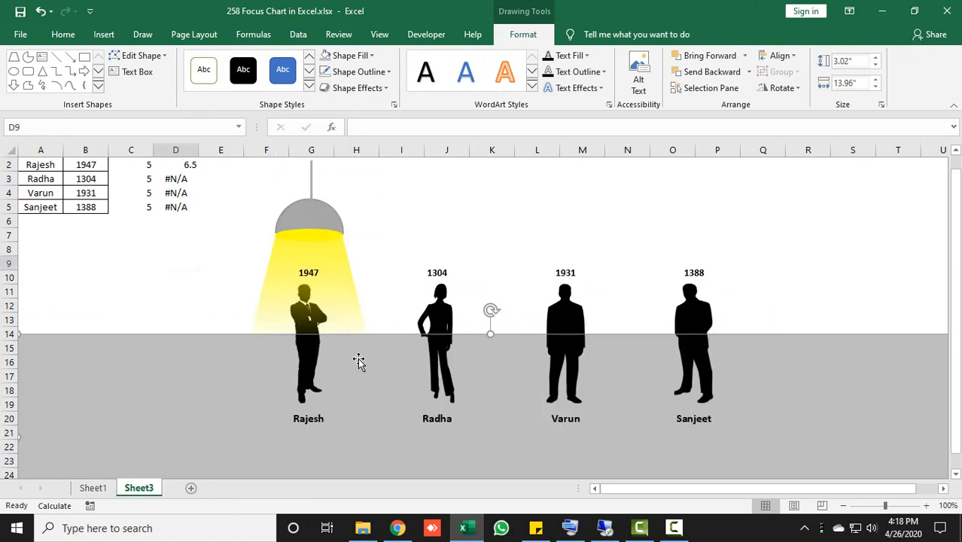
# - Hide the Image size and Hanging light helper data in C1:D5 by setting its font color to white
pyautogui.scroll(1, 358, 361)
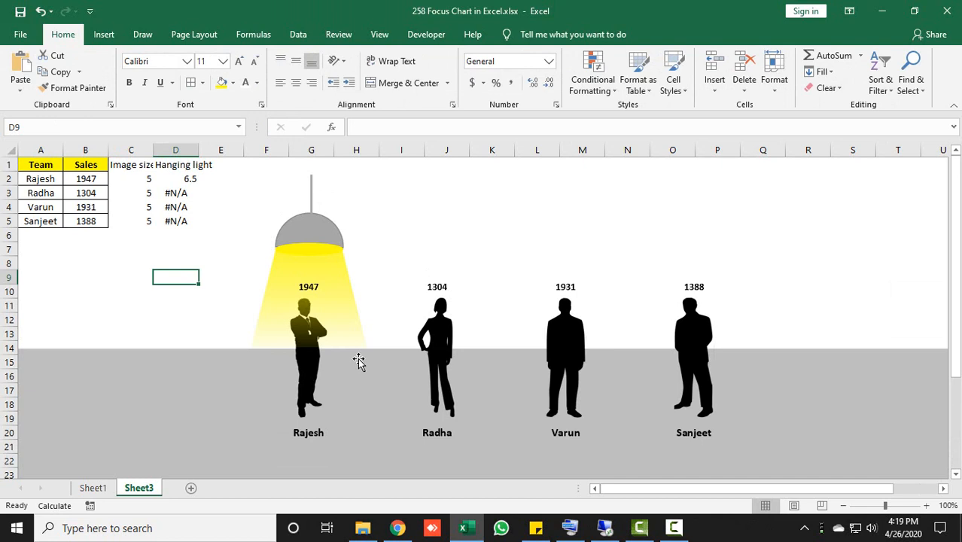
pyautogui.moveTo(131, 165)
pyautogui.mouseDown()
pyautogui.moveTo(135, 207)
pyautogui.moveTo(175, 222)
pyautogui.mouseUp()
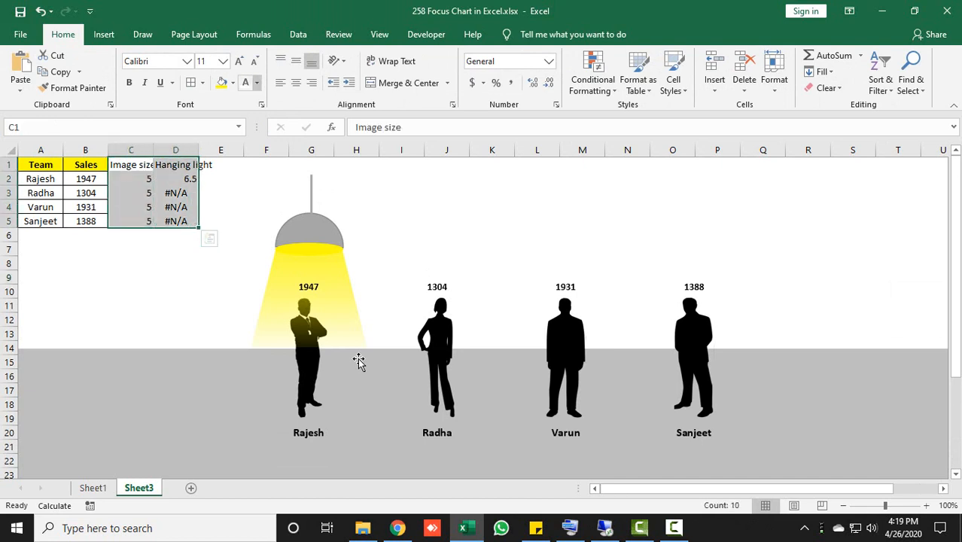
pyautogui.click(257, 82)
pyautogui.click(244, 128)
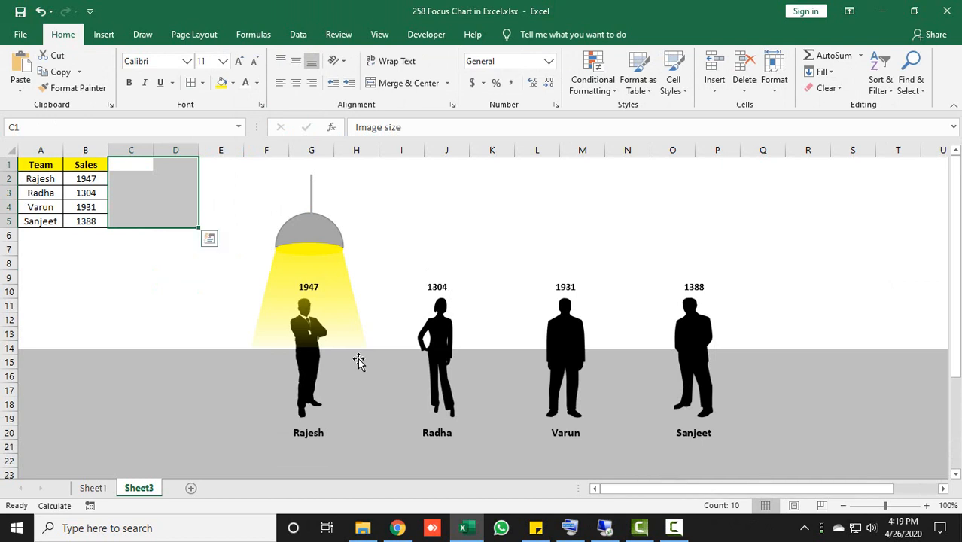
pyautogui.click(176, 277)
pyautogui.click(86, 263)
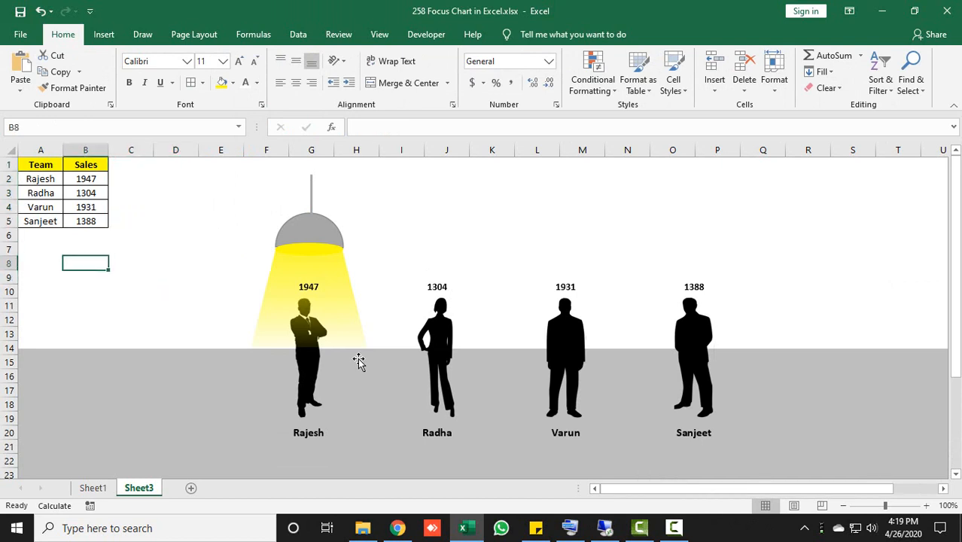
# - Recalculate the sheet several times to test that the hanging lamp follows the highest sales figure
pyautogui.press('F9')
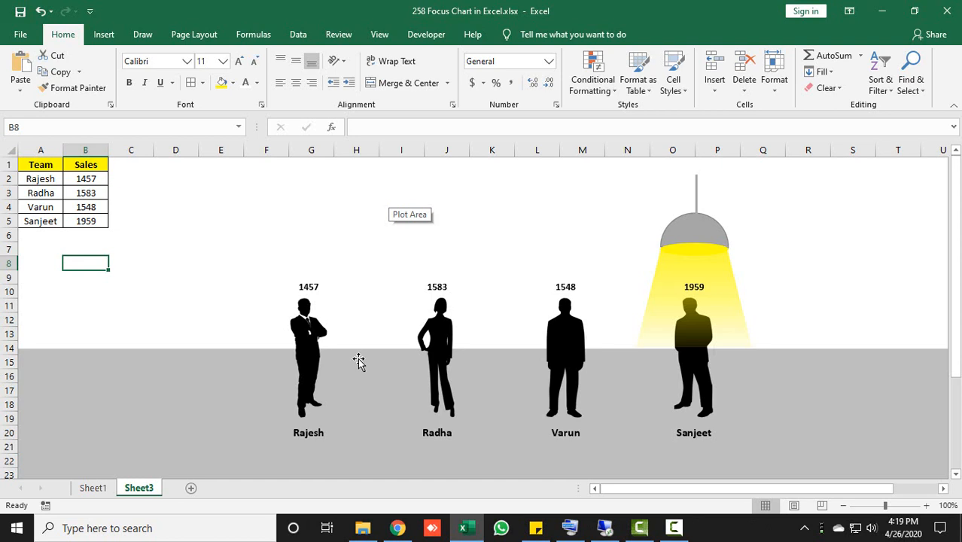
pyautogui.press('F9')
pyautogui.press('F9')
pyautogui.press('F9')
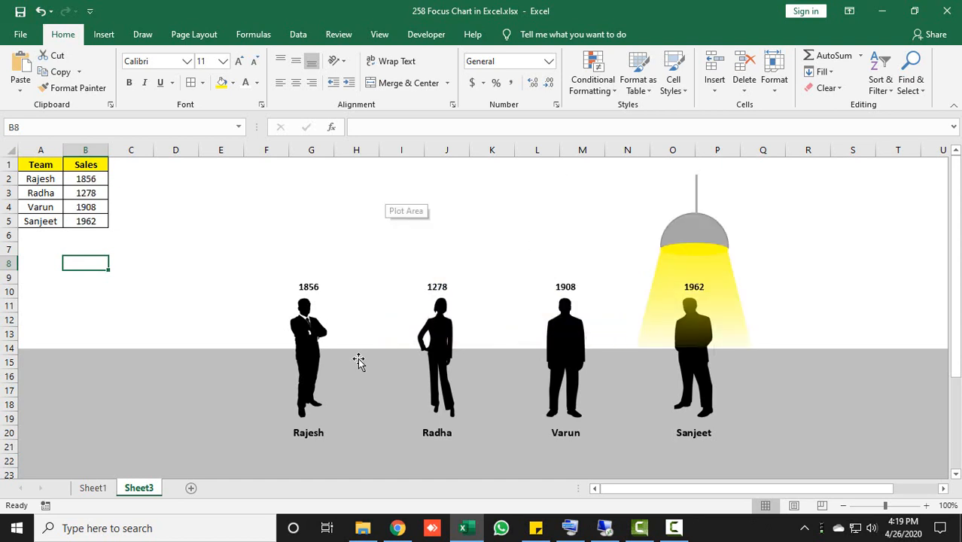